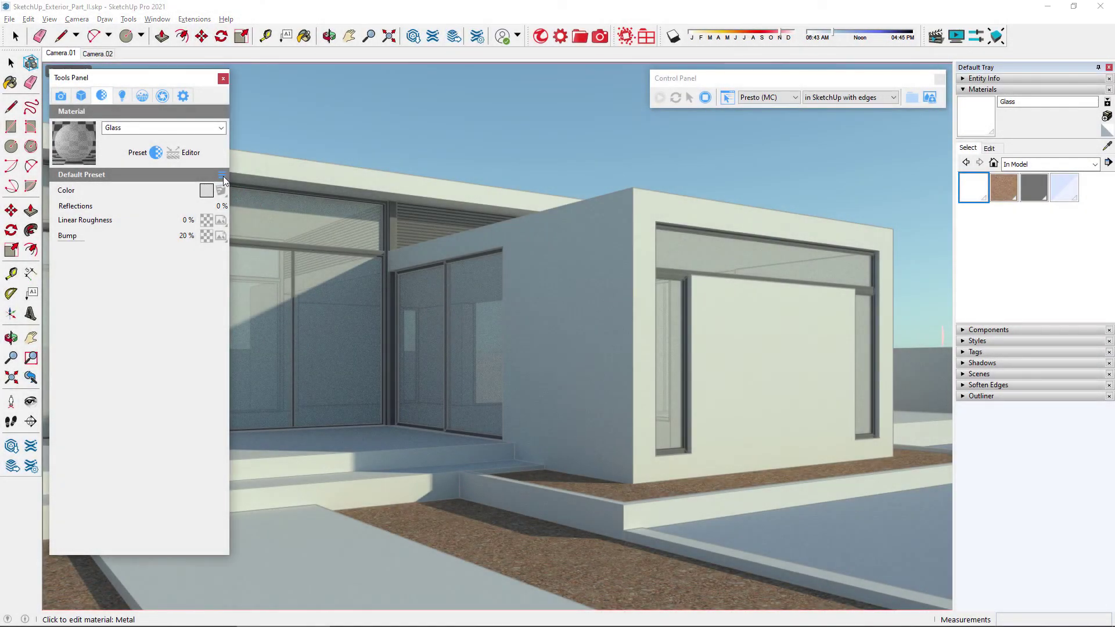
Apply the Thin Glass preset to the glass and orbit around the house.
click(223, 177)
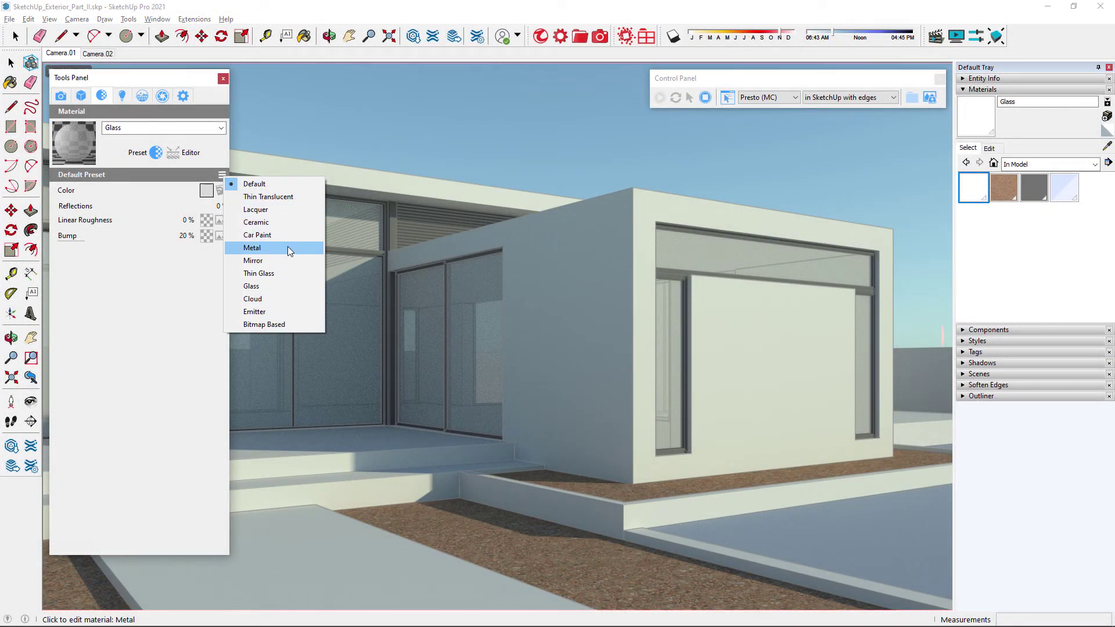
click(288, 272)
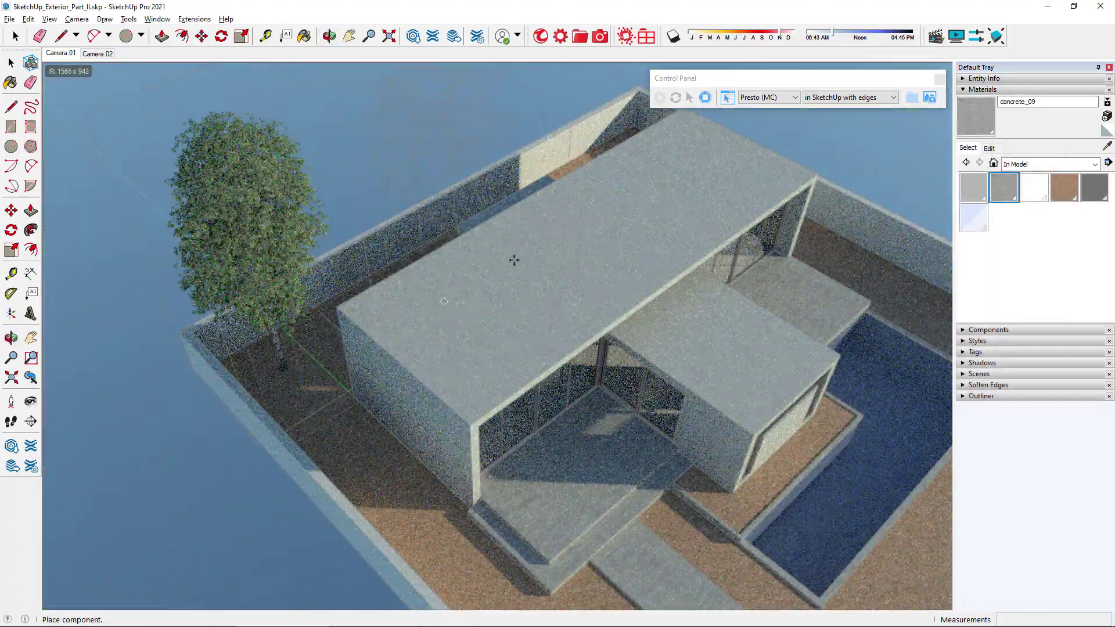
middle_drag(511, 257, 655, 434)
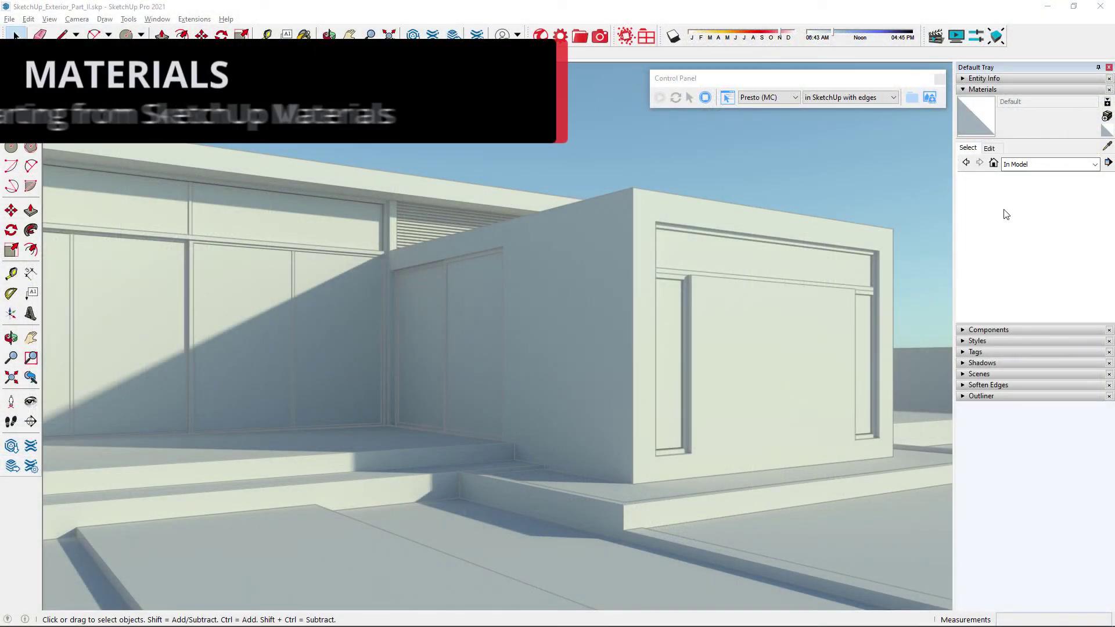
Create a lower-opacity Glass material and paint the window panels with it.
click(1107, 116)
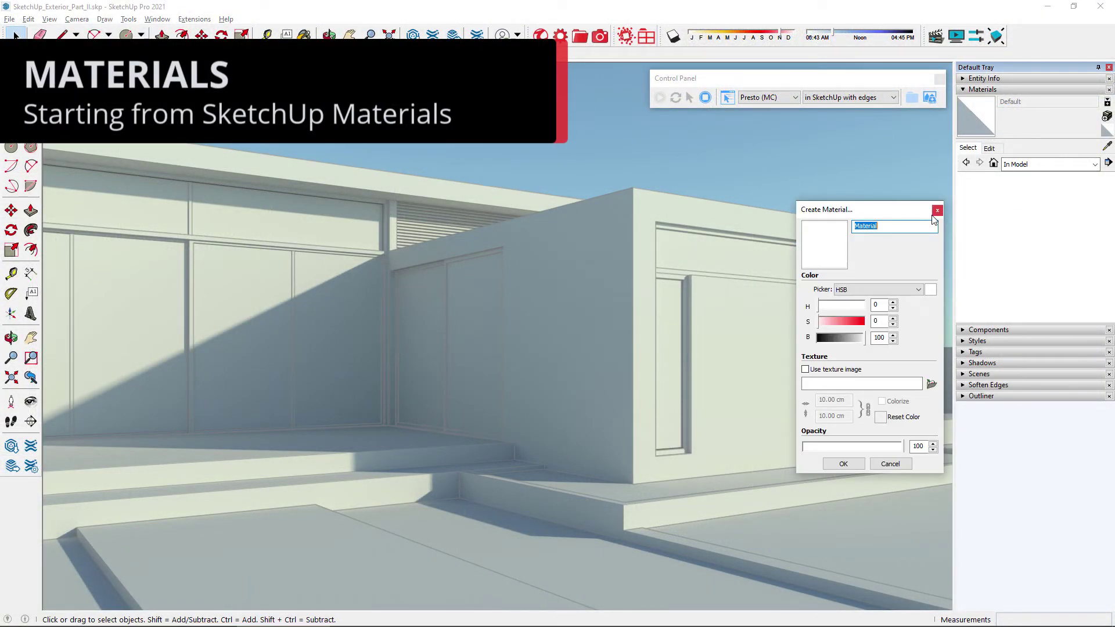
text(Glass)
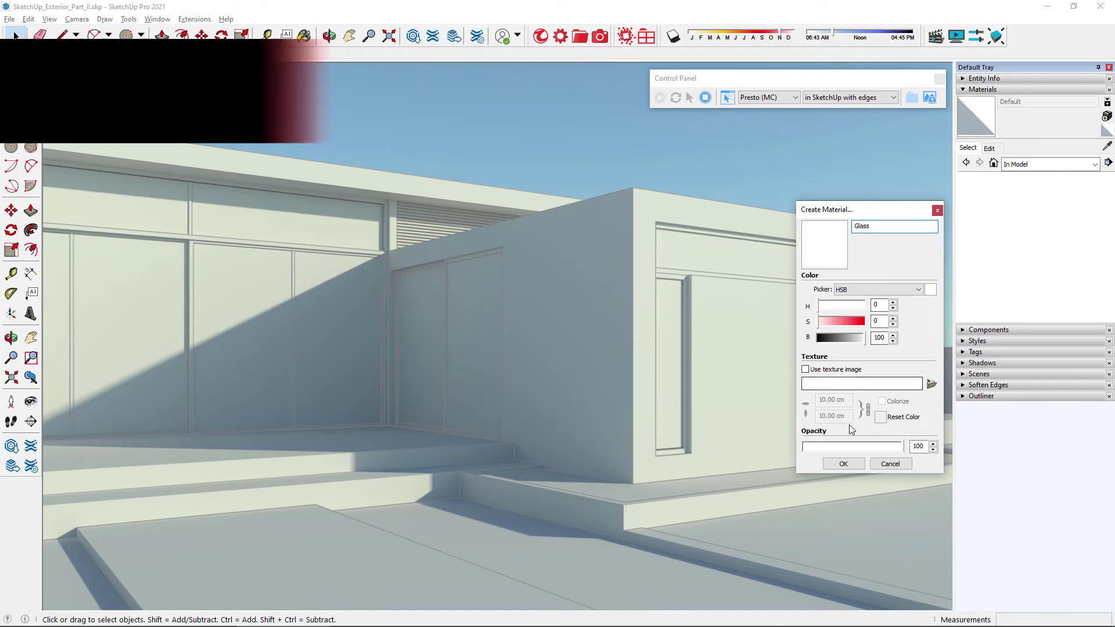
drag(902, 446, 851, 448)
click(847, 466)
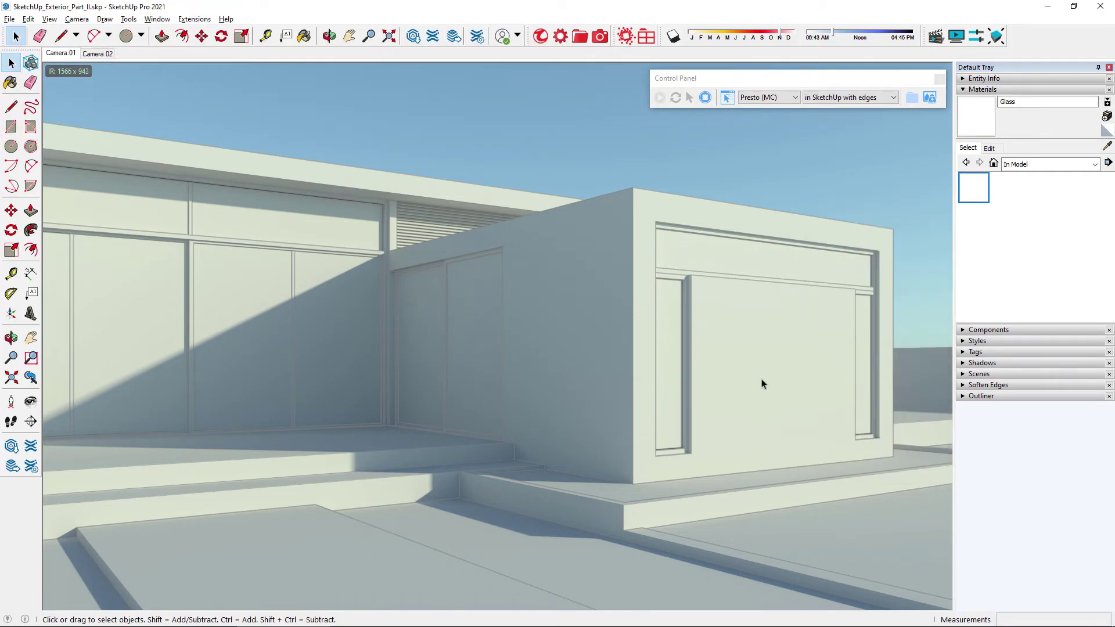
click(679, 301)
key(space)
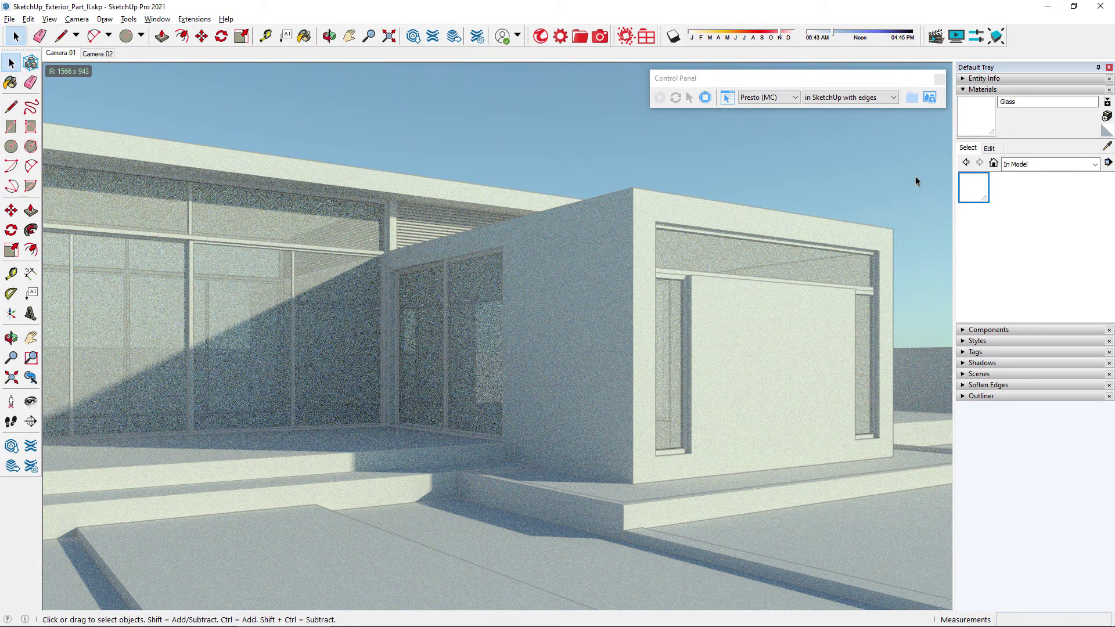
Create a grey Metal material and paint the window frames with it.
click(1105, 116)
text(Metal)
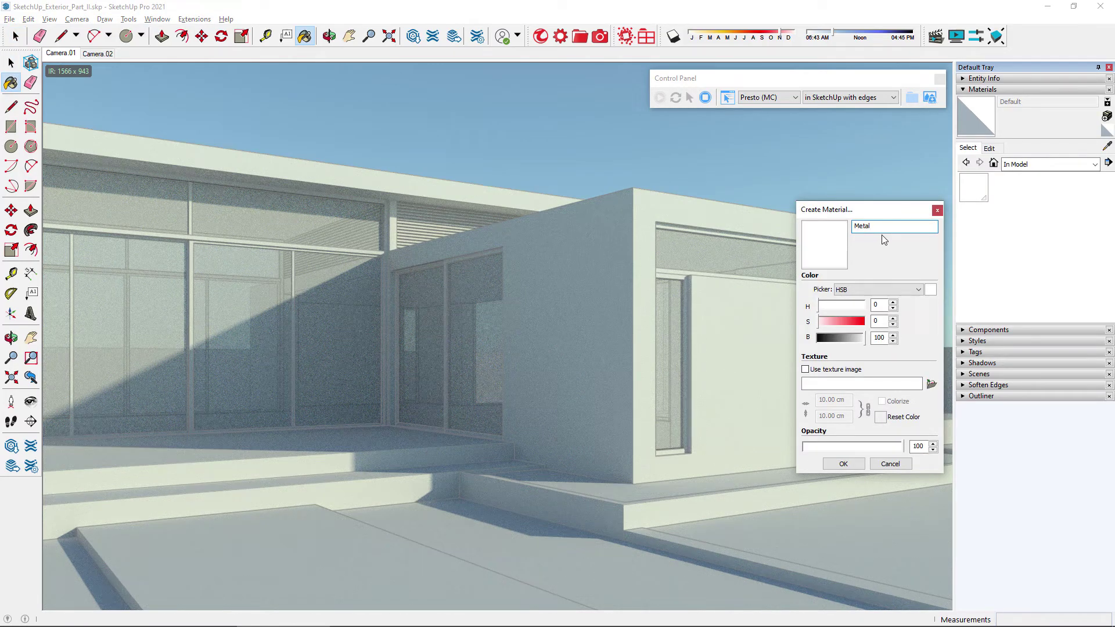
drag(862, 338, 836, 337)
click(844, 463)
click(675, 274)
key(space)
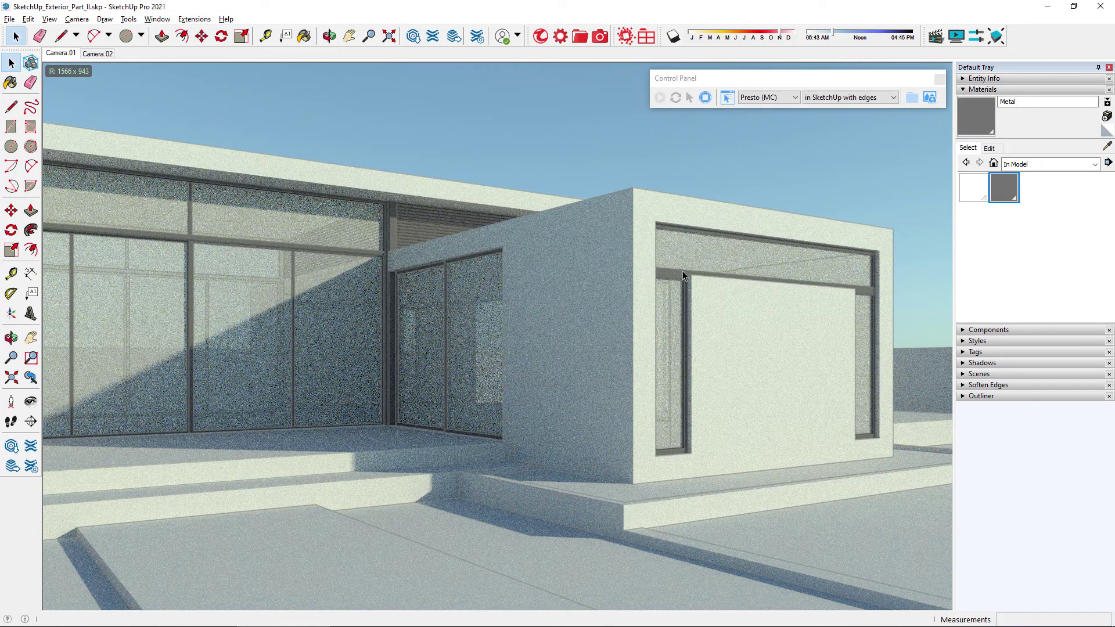
Create a light-blue, partly transparent Pool material.
click(1106, 115)
text(Pool)
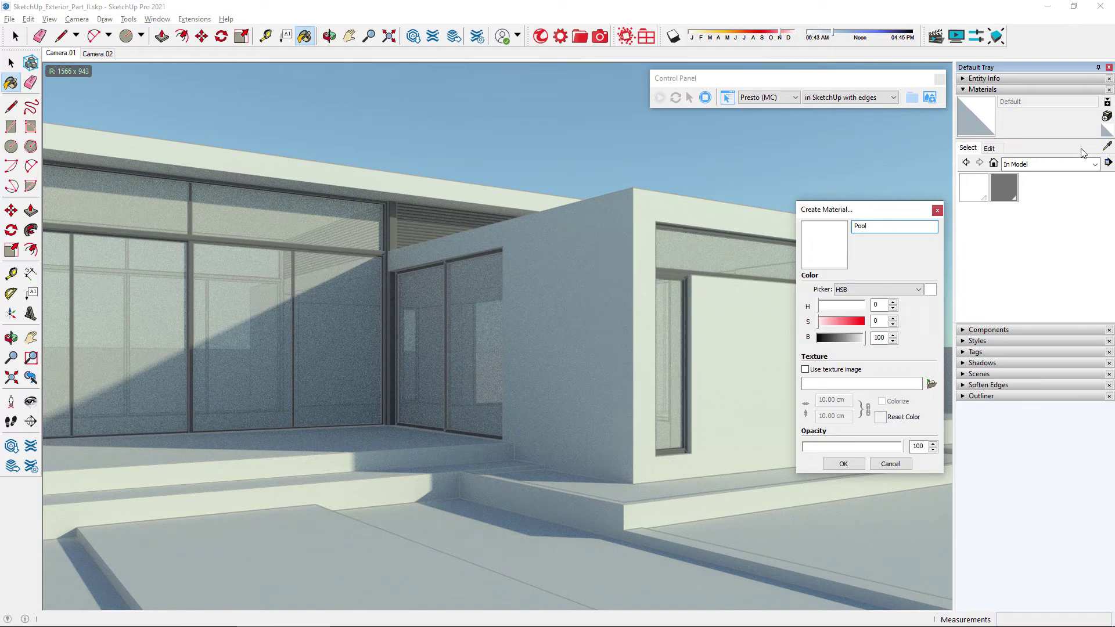
drag(829, 325, 846, 305)
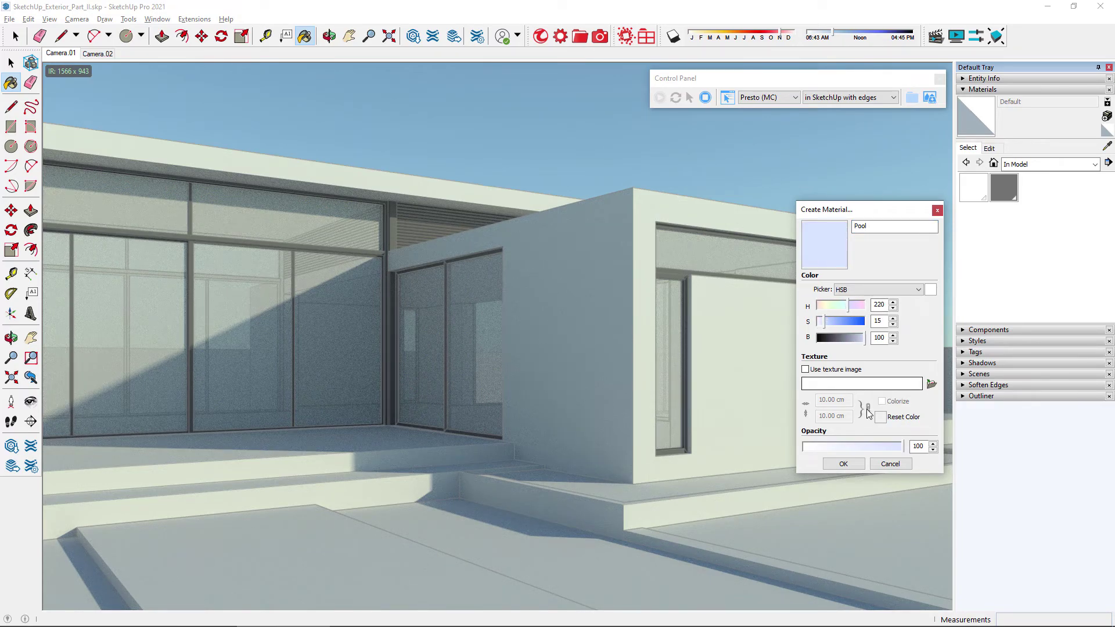
drag(902, 445, 856, 445)
click(859, 464)
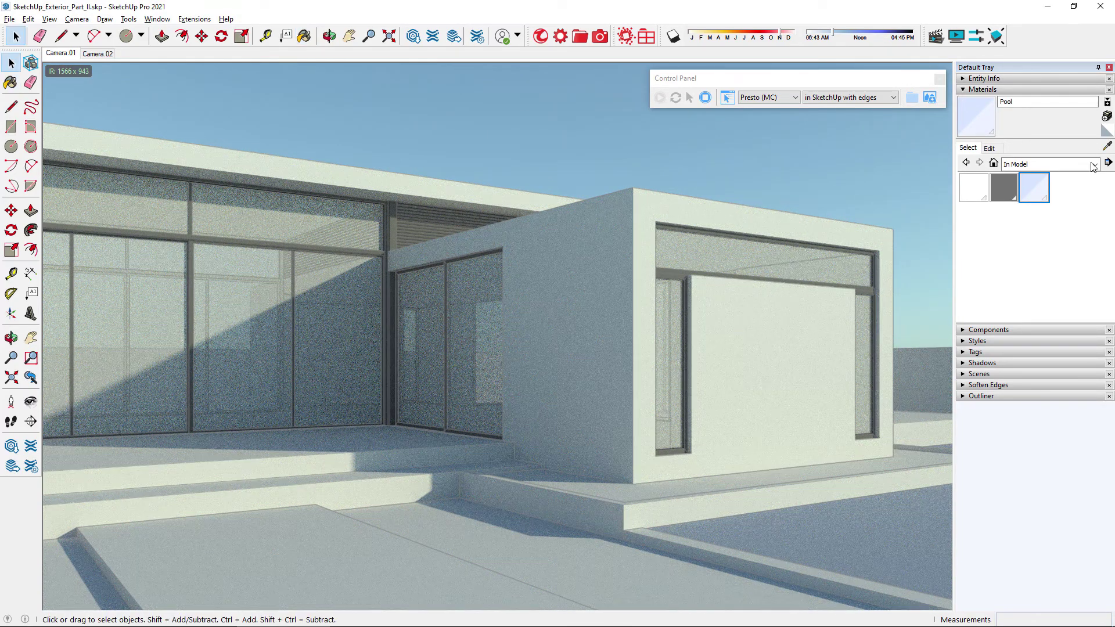
Create a SandyGravel02-textured Ground material and paint the ground strips with it.
click(1107, 118)
click(933, 389)
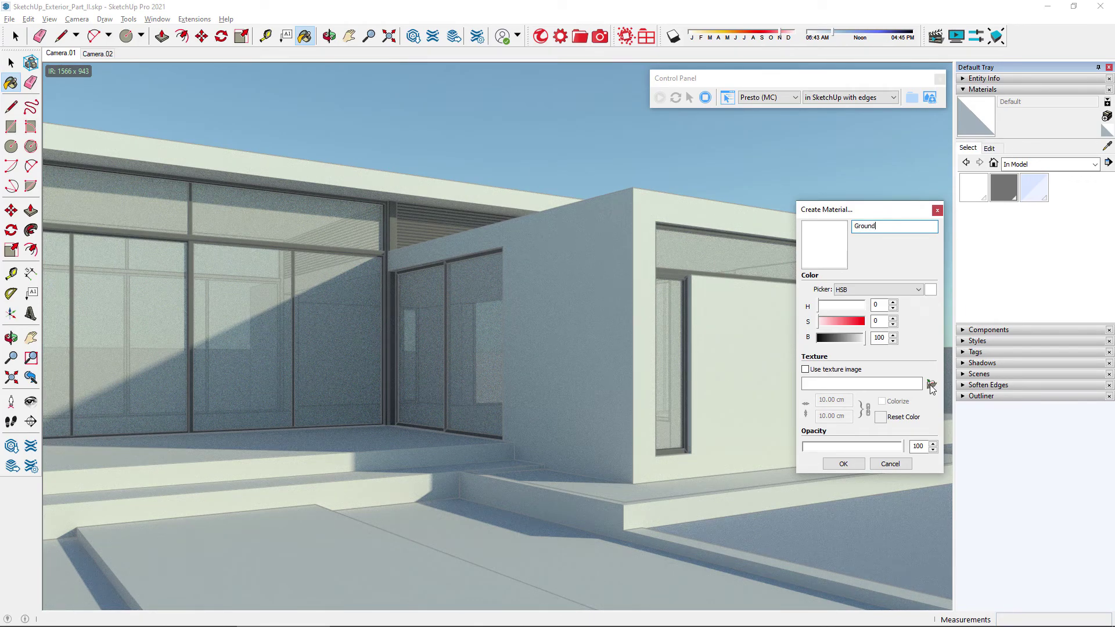
double_click(696, 311)
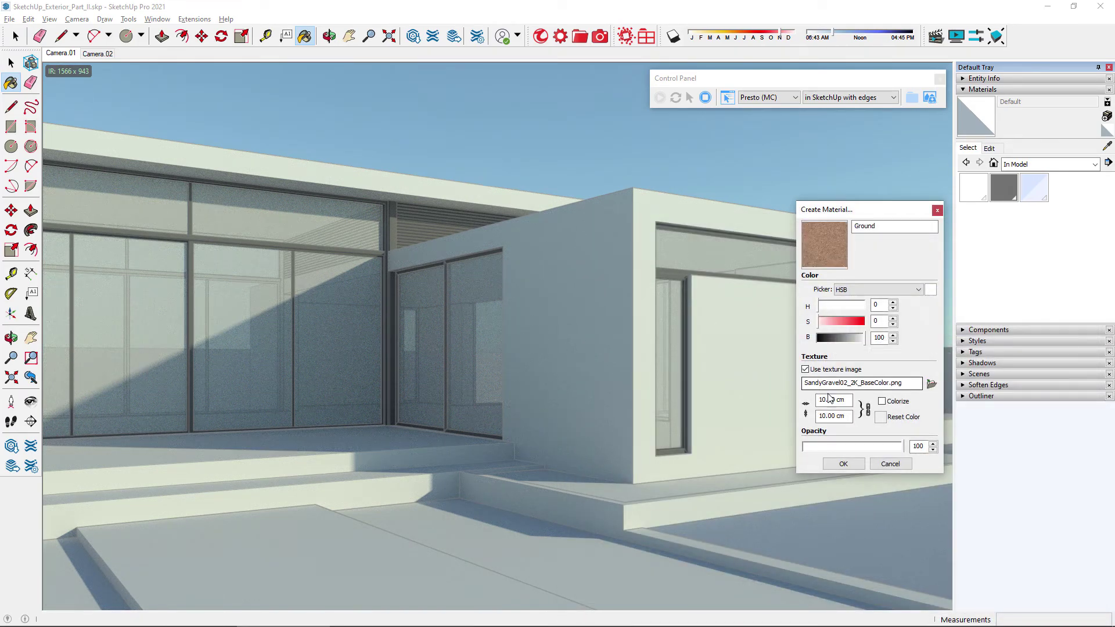
text(20)
key(Tab)
click(843, 464)
click(631, 483)
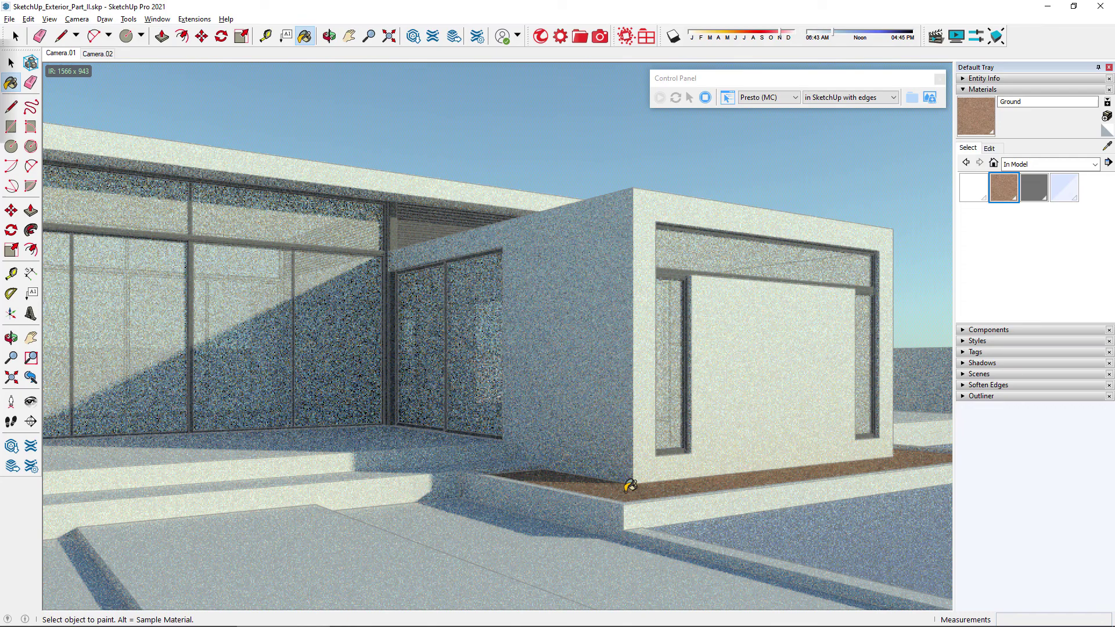
click(549, 547)
key(space)
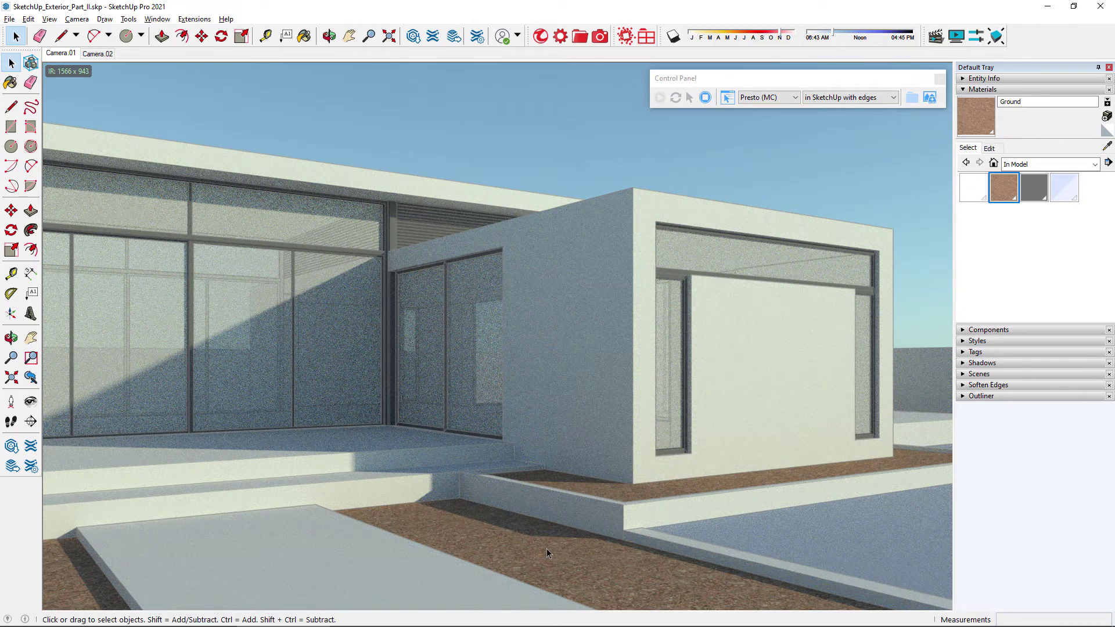
In the Thea Tools Panel, give the Glass material the Thin Glass preset.
click(540, 36)
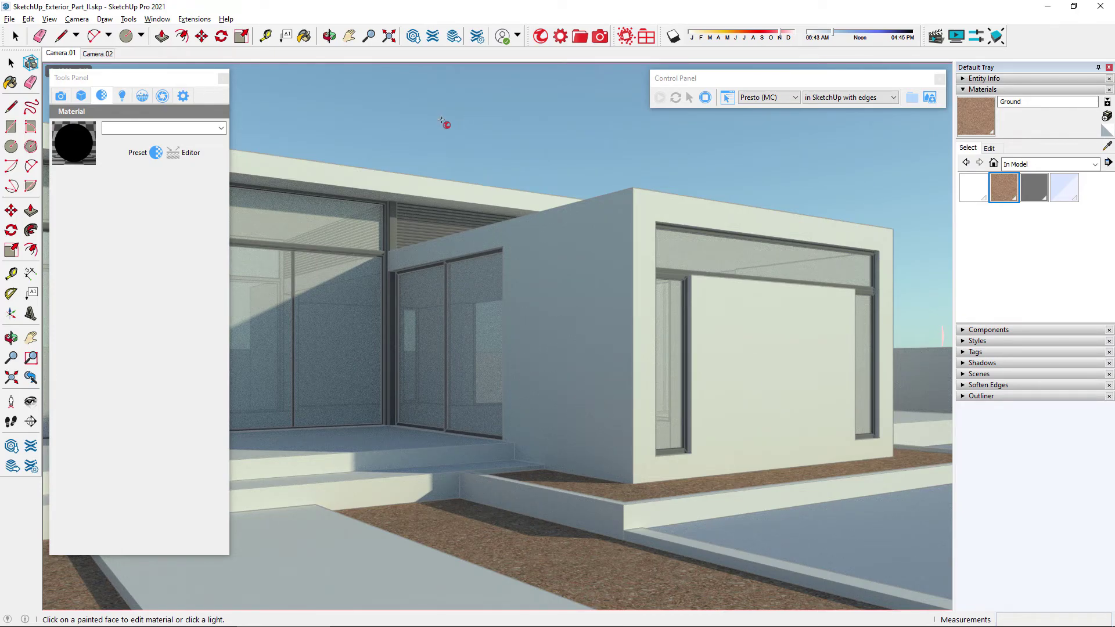
click(277, 212)
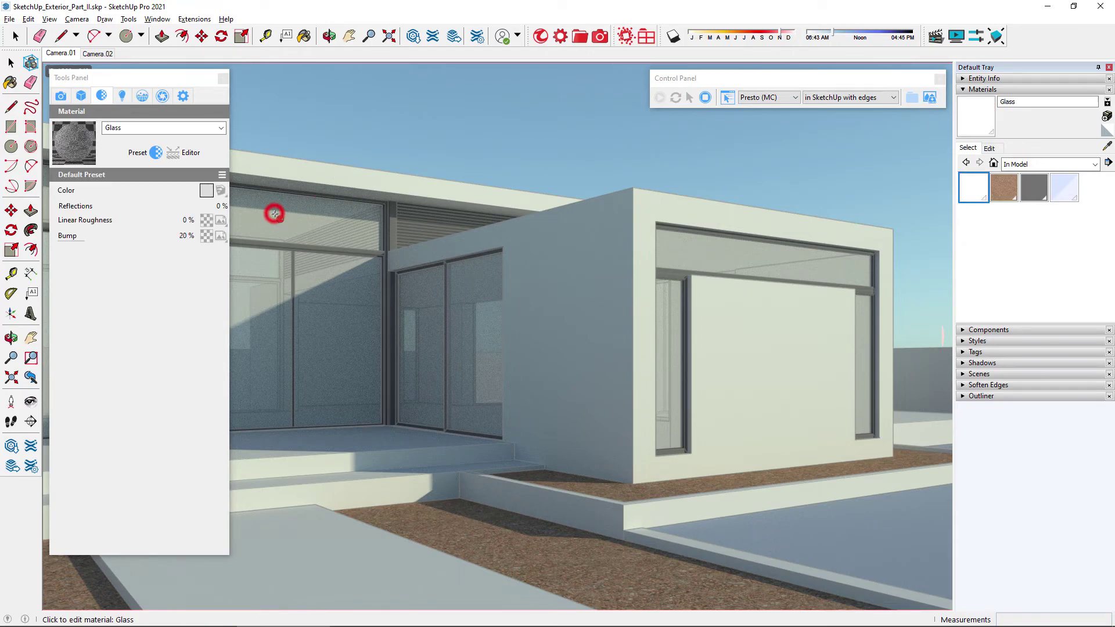
click(224, 177)
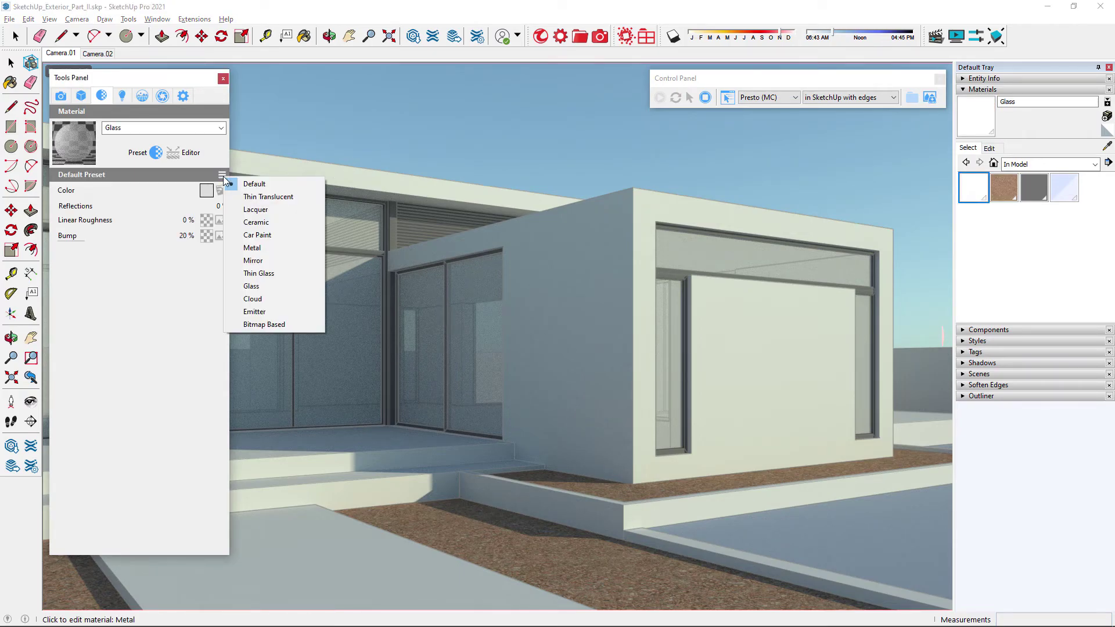
click(288, 274)
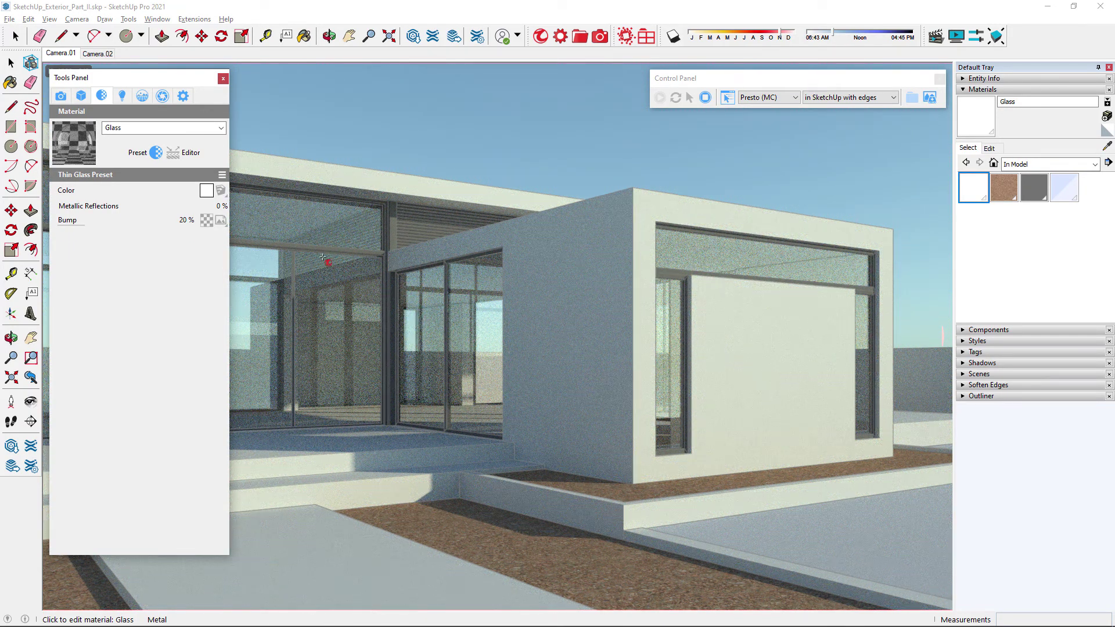
Give the Metal material the Colored Metal preset with 68% linear roughness.
click(393, 224)
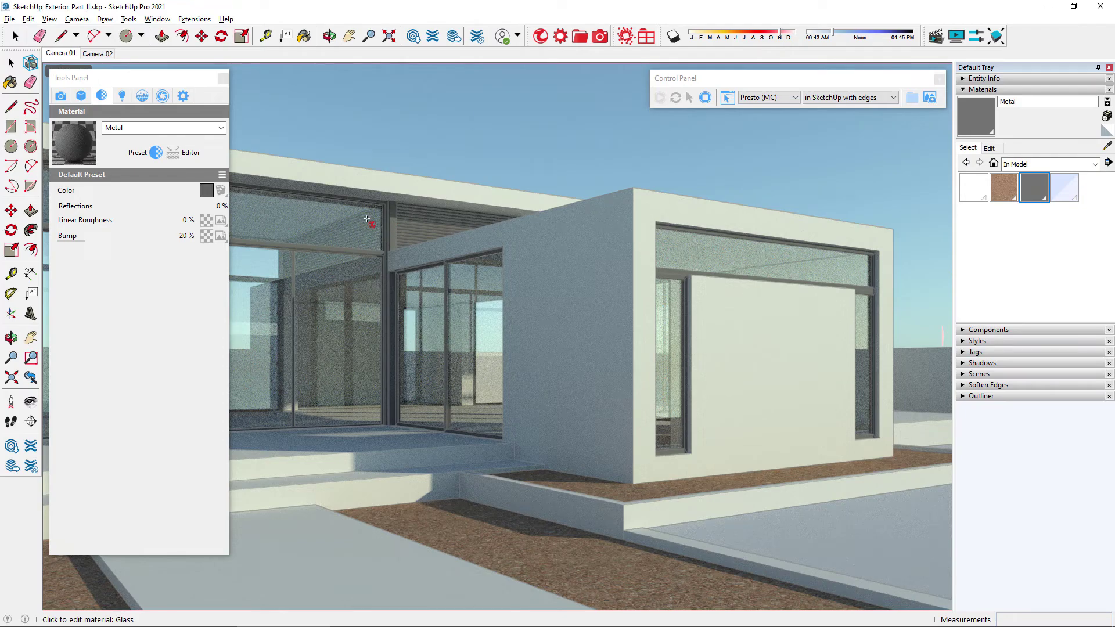
click(222, 174)
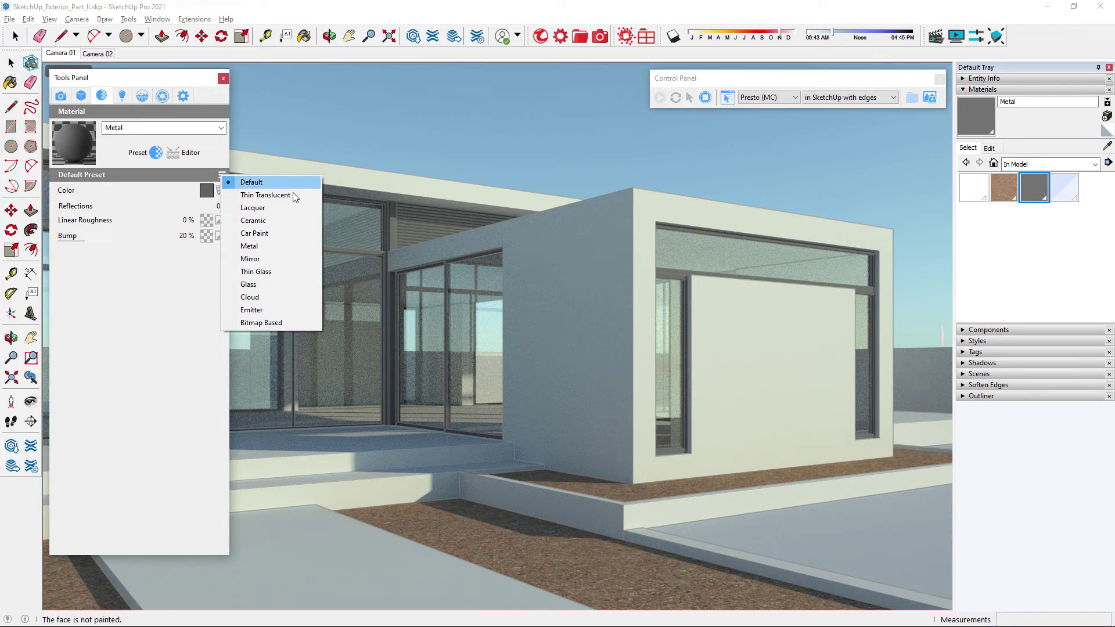
click(288, 246)
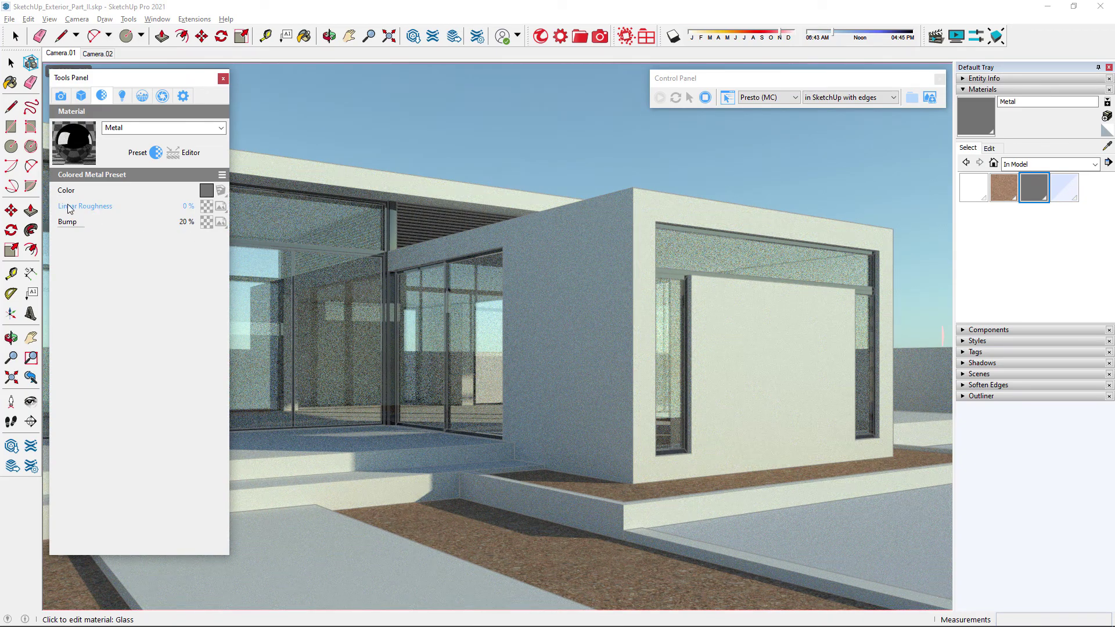
click(153, 210)
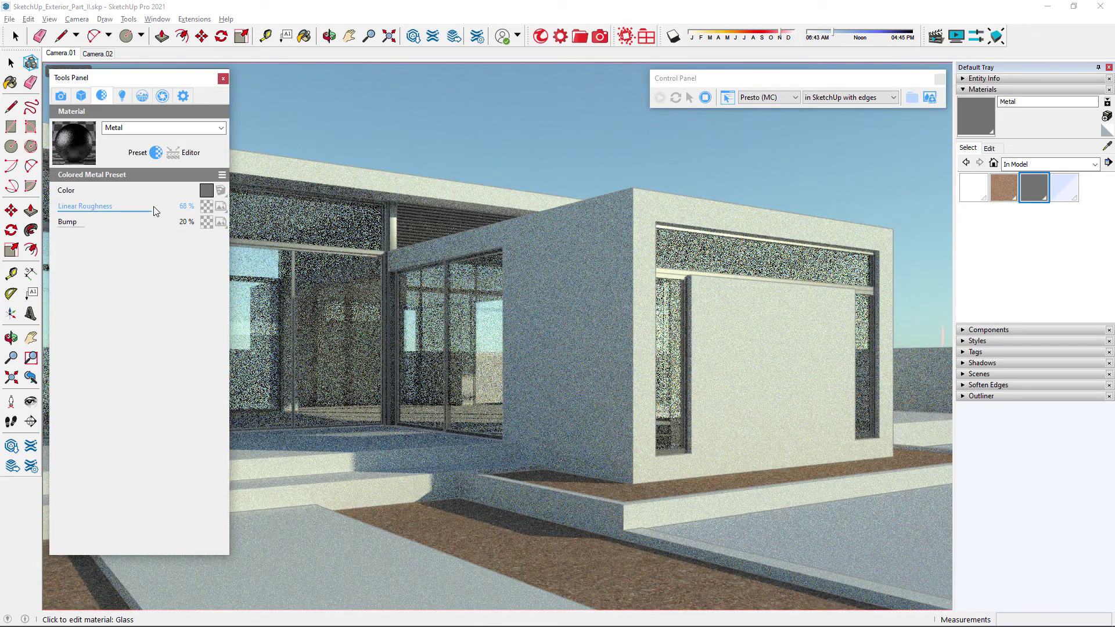
Apply the Thin Glass preset to the Pool material.
alt+click(785, 539)
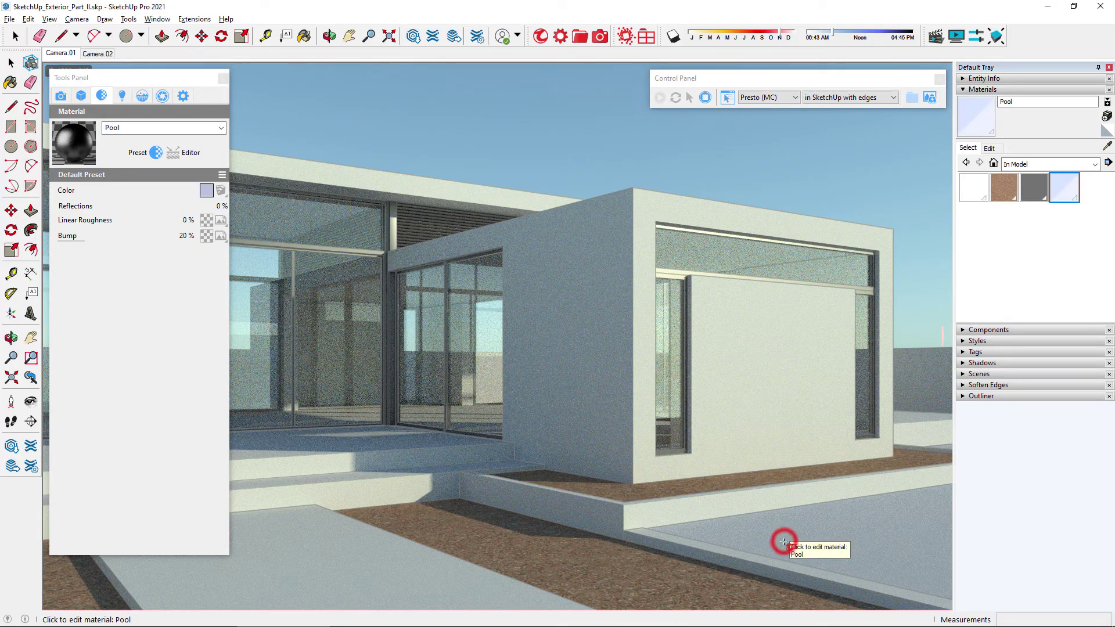
click(222, 175)
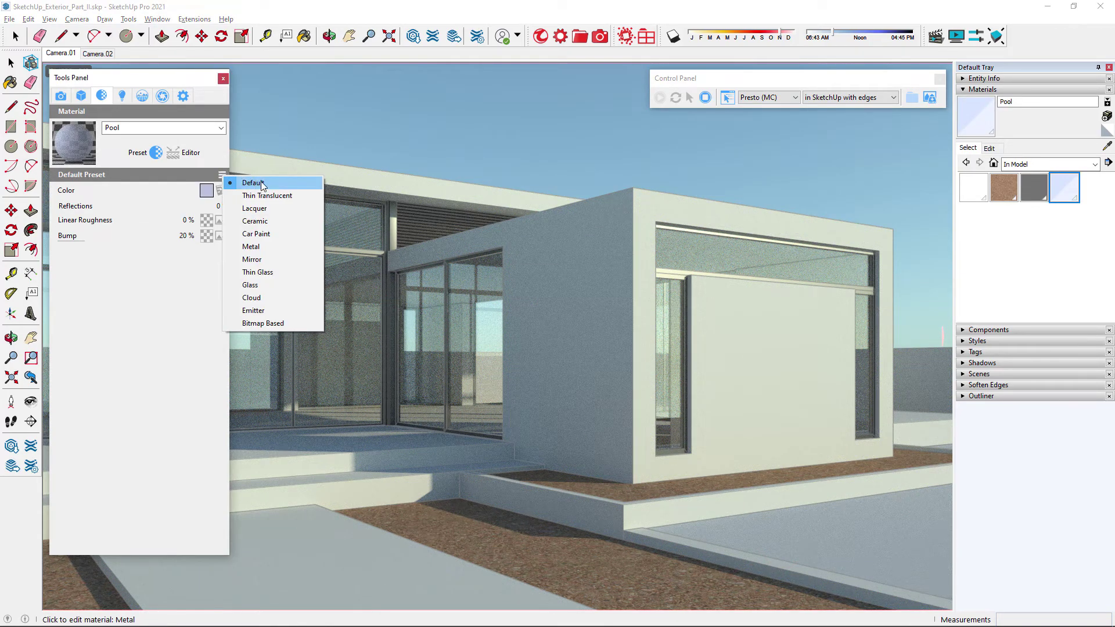
click(285, 272)
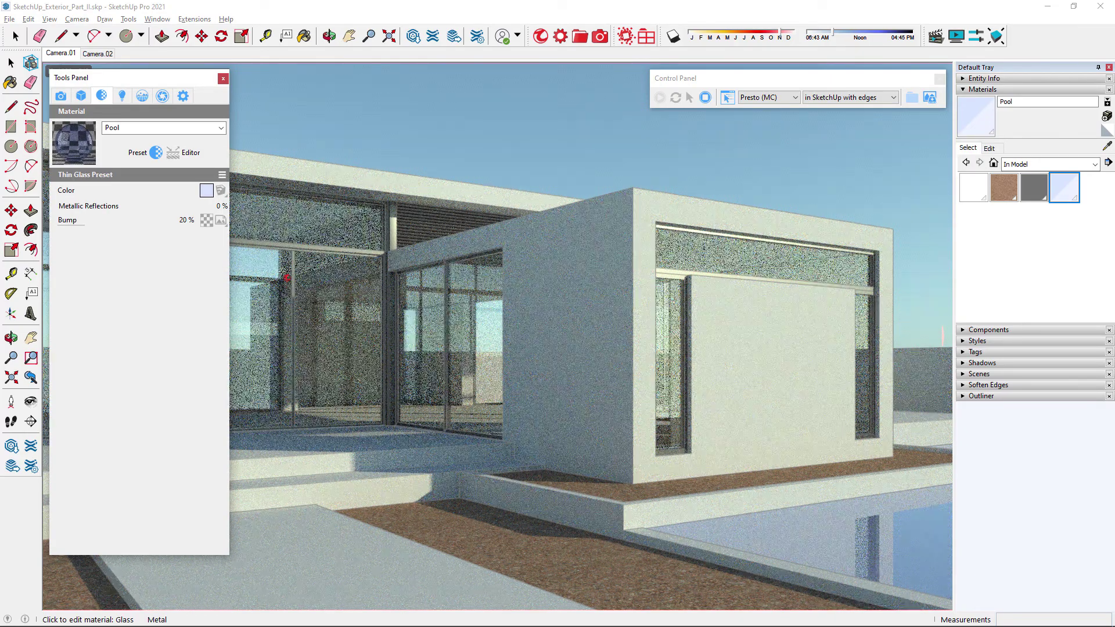
Give Pool a water-surface Normal Map (OpenGL) bump, then pick the ground material.
click(208, 220)
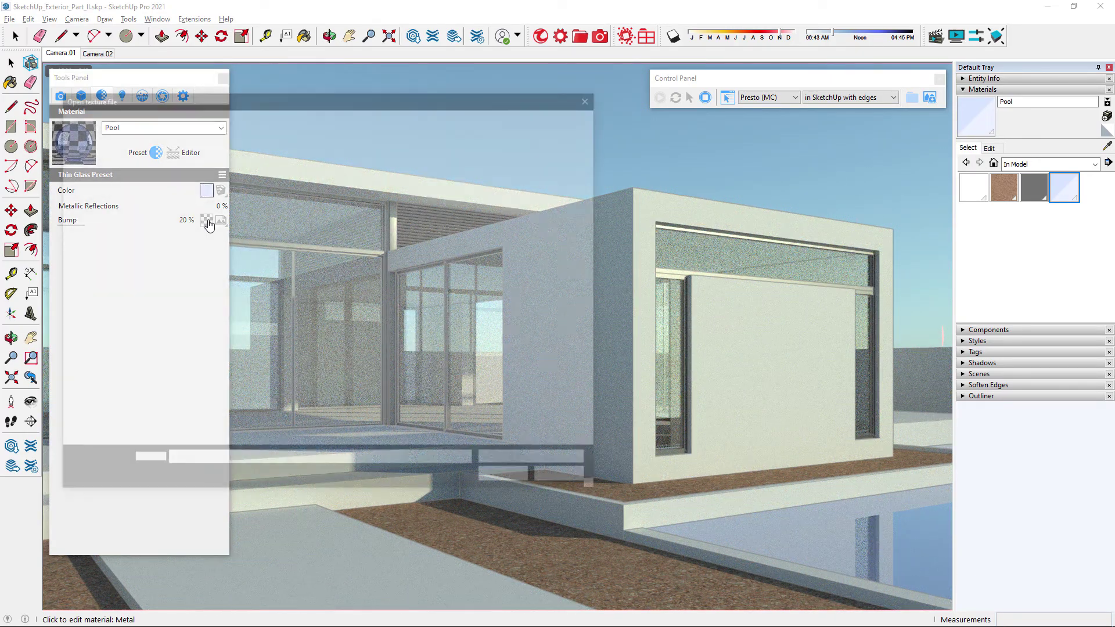
click(129, 270)
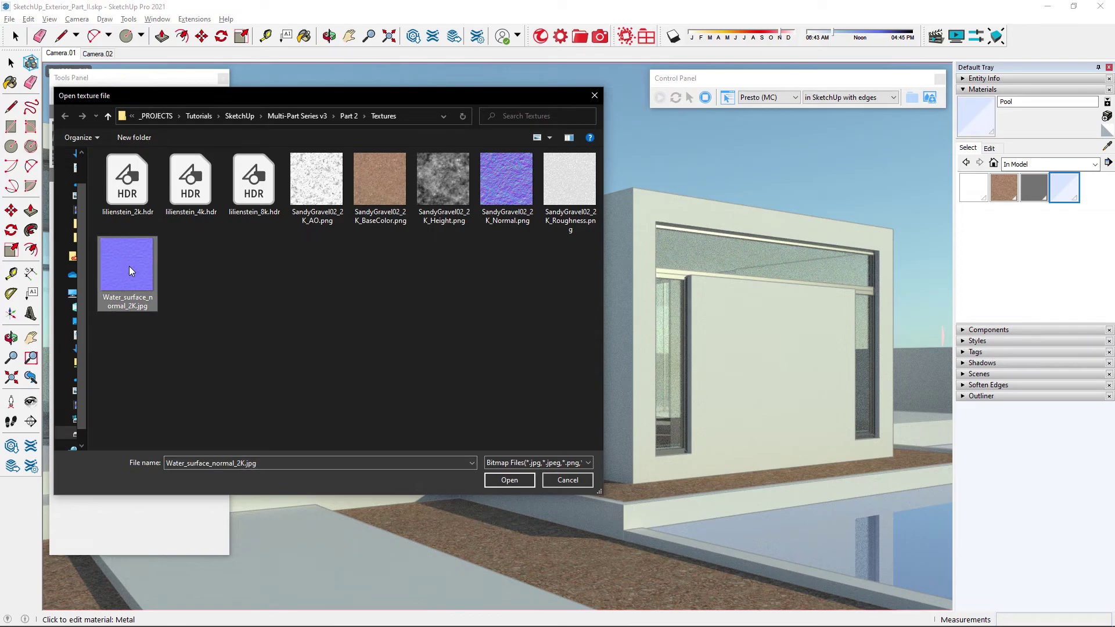
double_click(129, 271)
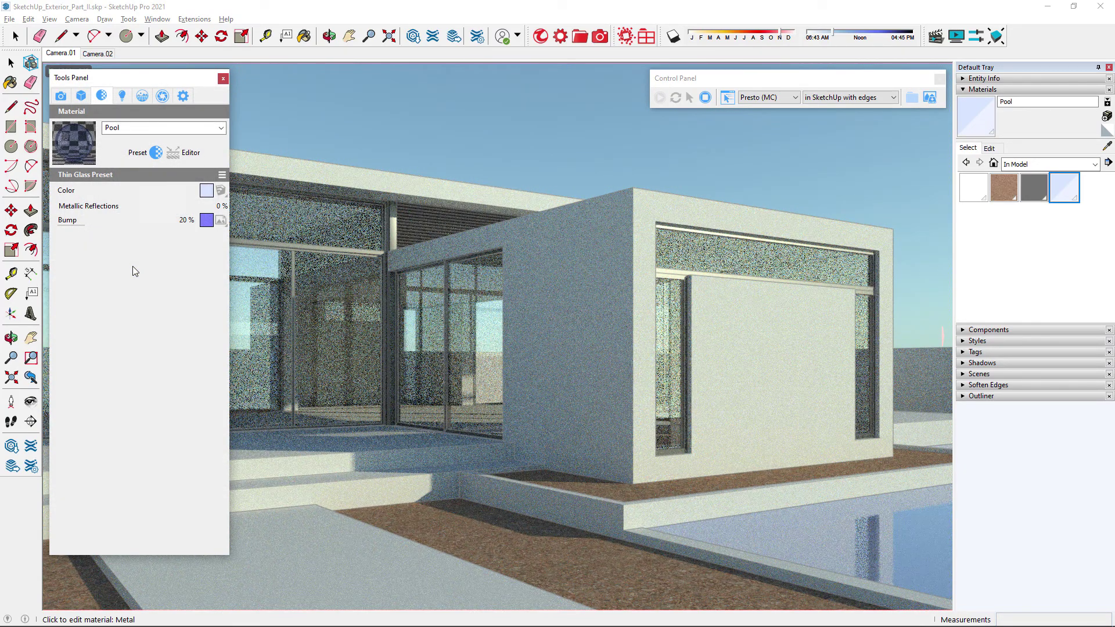
click(223, 224)
click(287, 274)
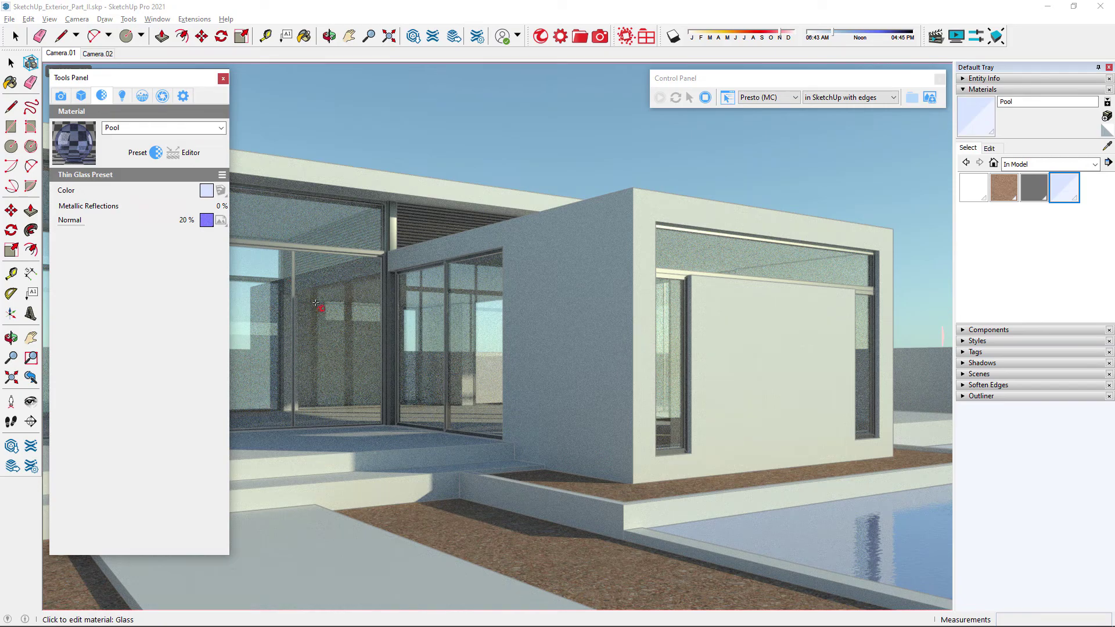
click(477, 525)
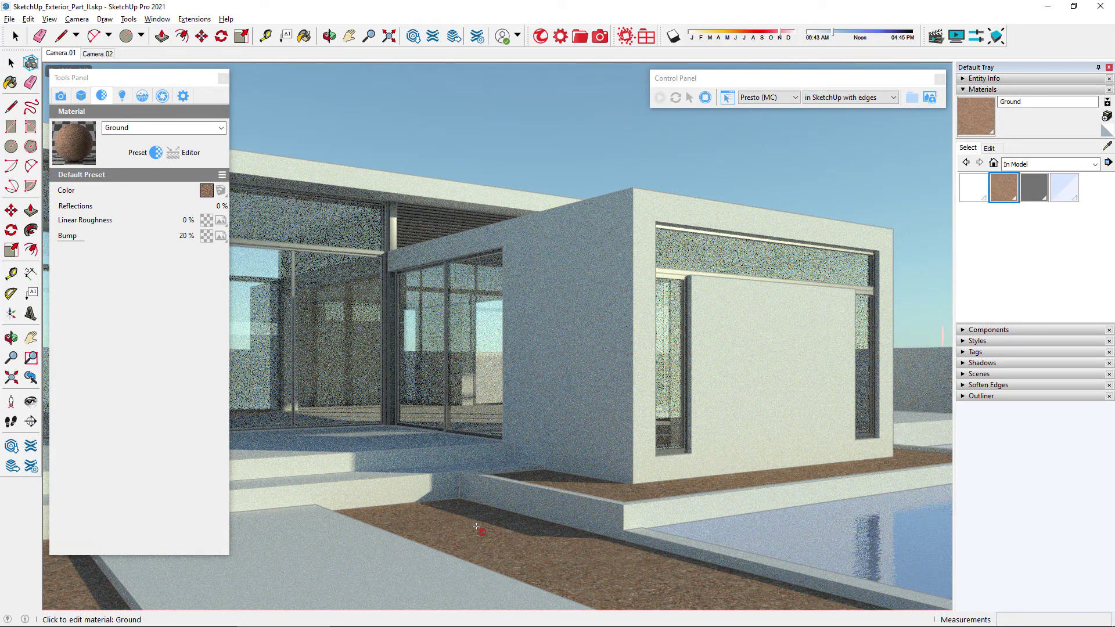
Switch Ground to Bitmap Based using SandyGravel02_2K_BaseColor.png, with normal strength 40%.
click(222, 175)
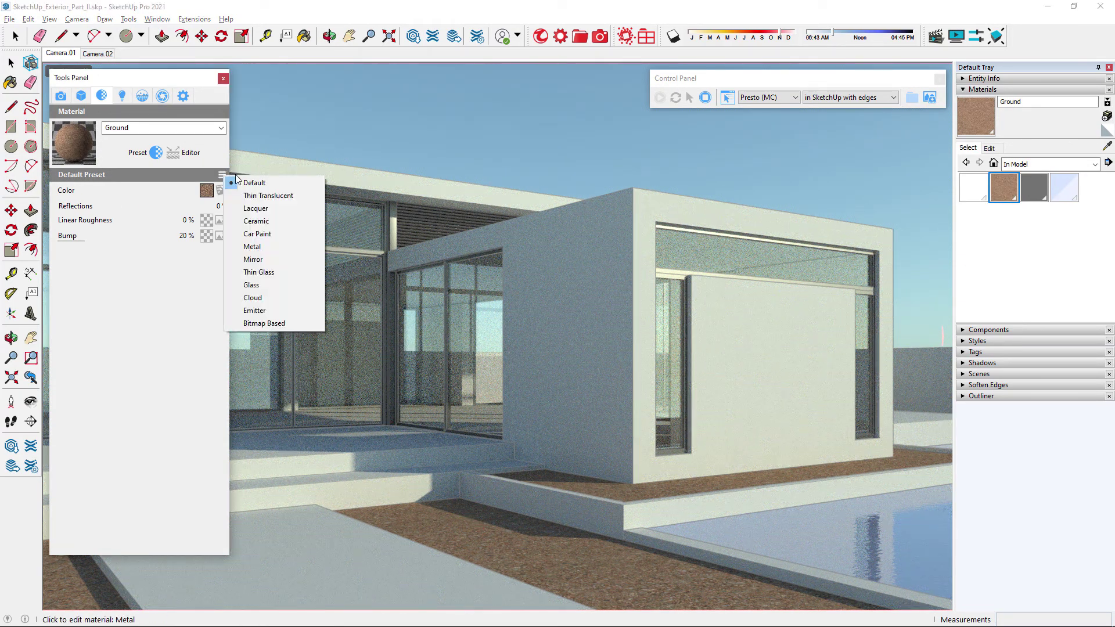
click(286, 322)
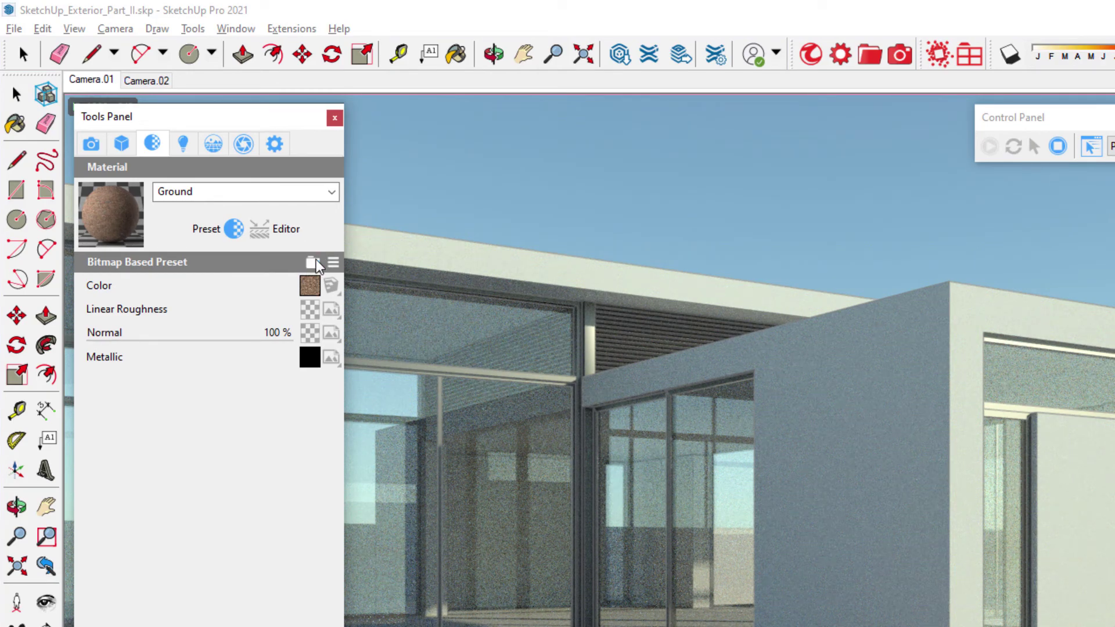
click(312, 263)
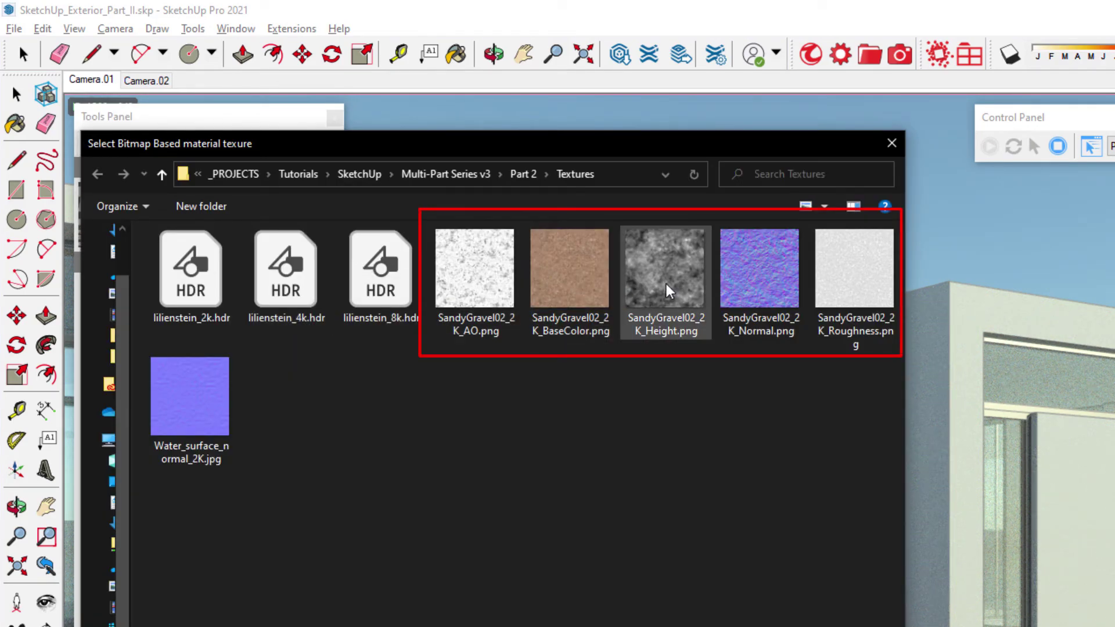
click(579, 277)
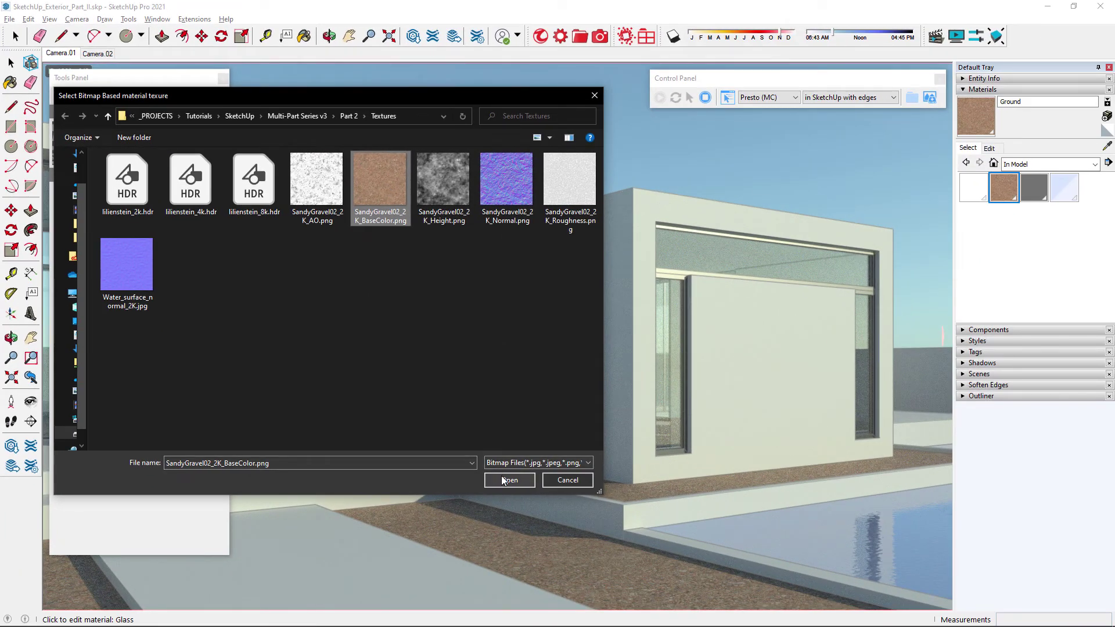
click(508, 480)
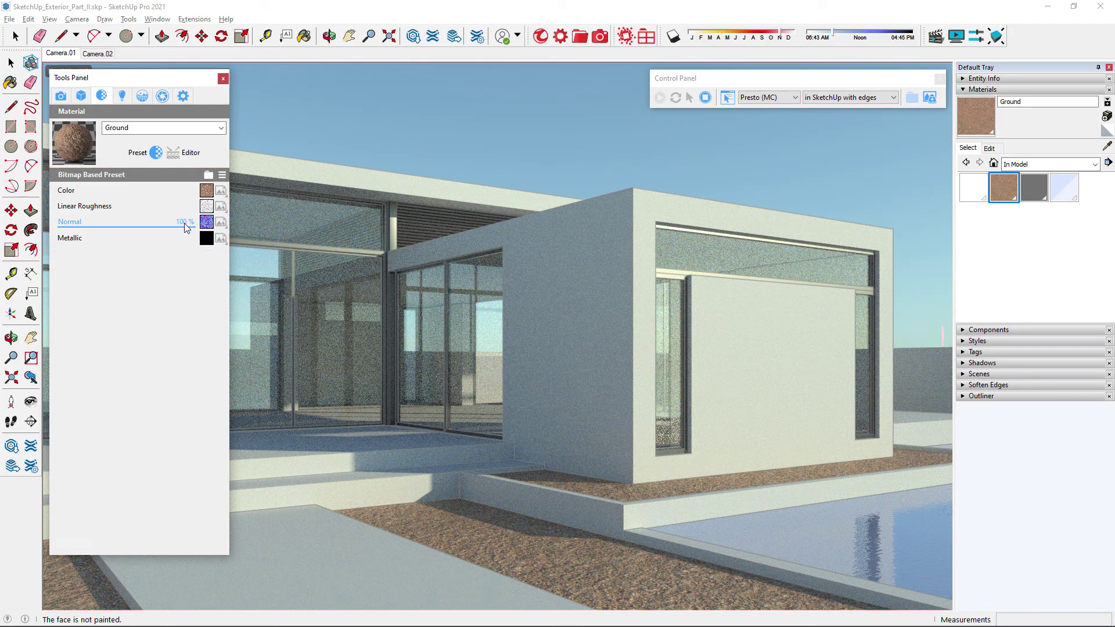
drag(184, 222, 112, 224)
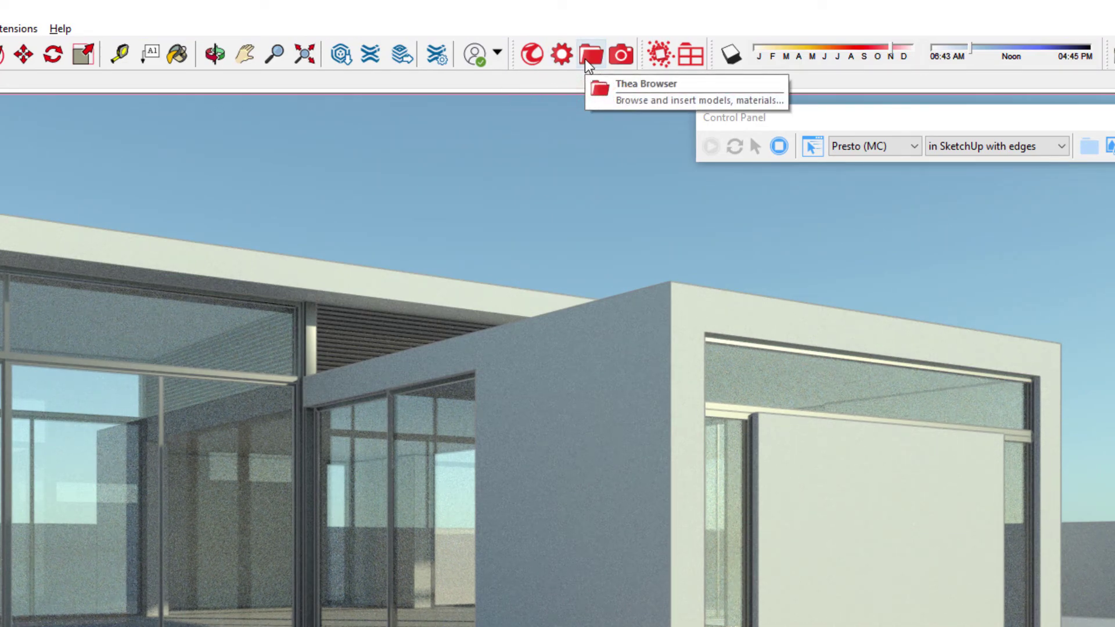
Load concrete_01 from Thea_Concrete_01 and paint the house walls and roof.
click(576, 39)
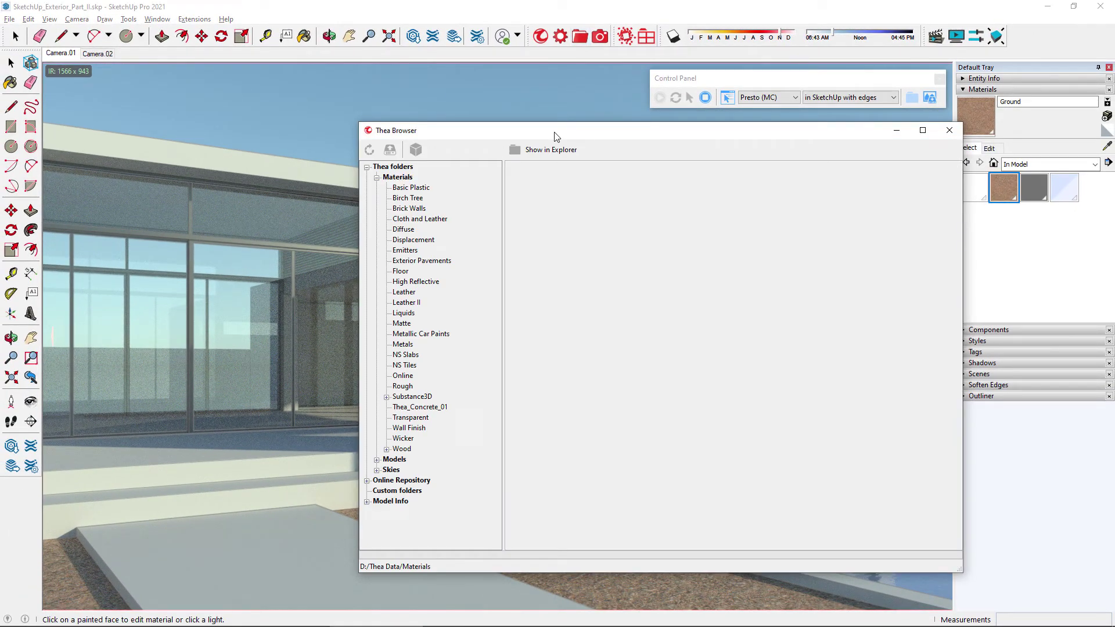
drag(555, 137, 648, 162)
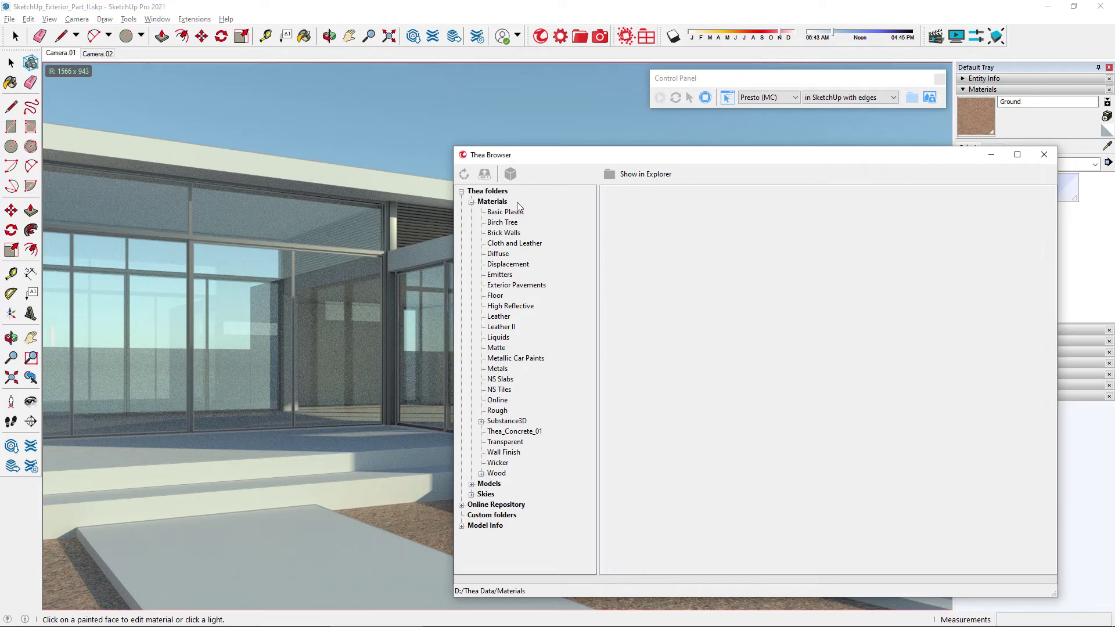
click(517, 431)
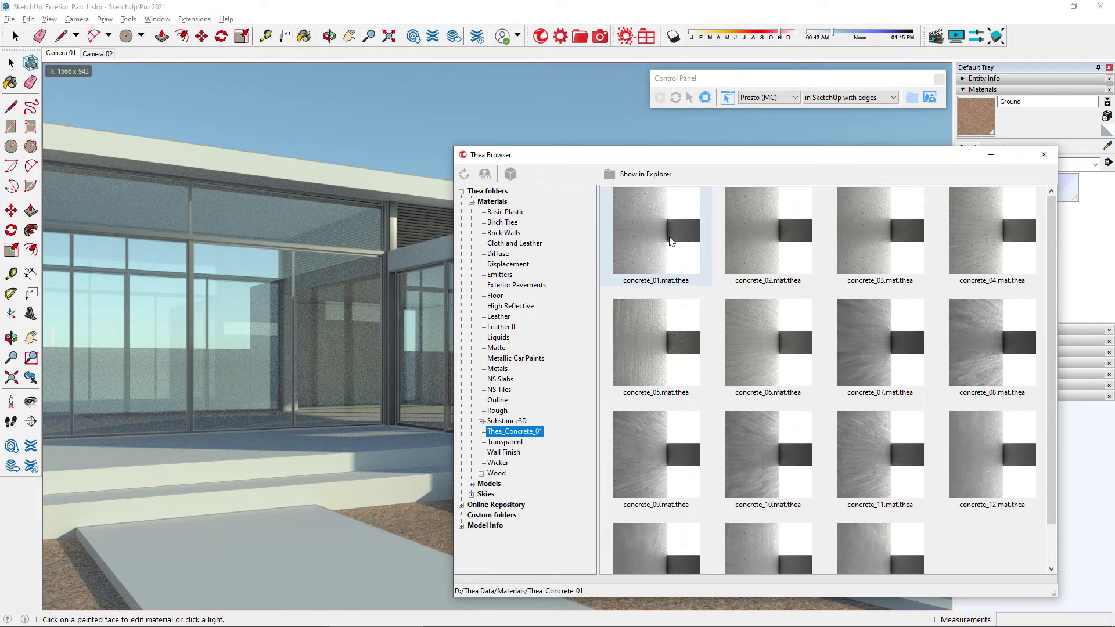
click(670, 241)
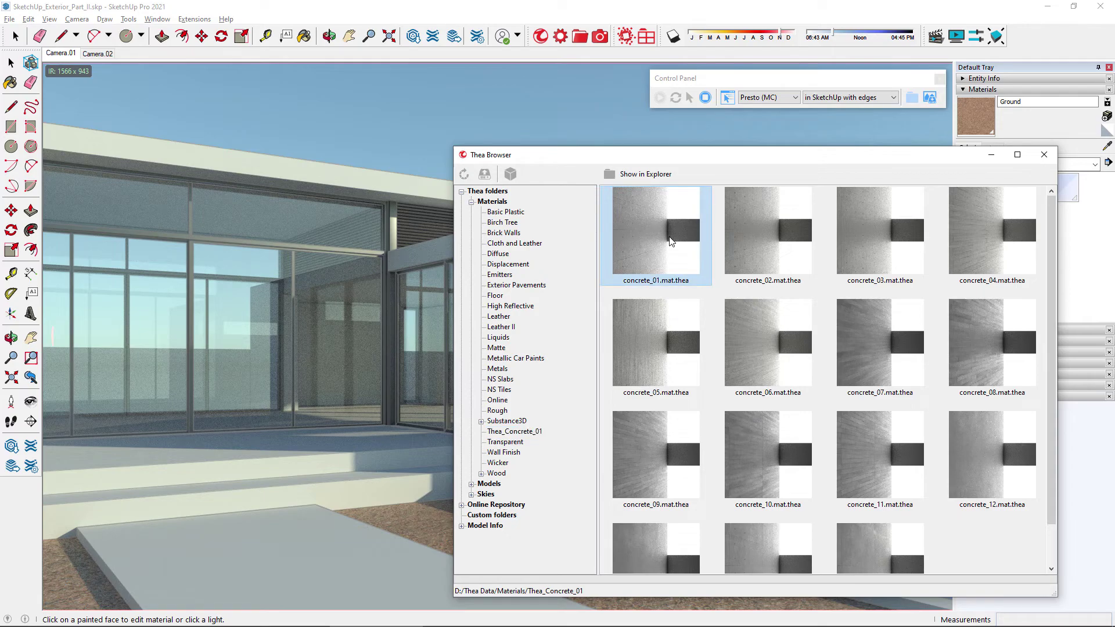
double_click(670, 242)
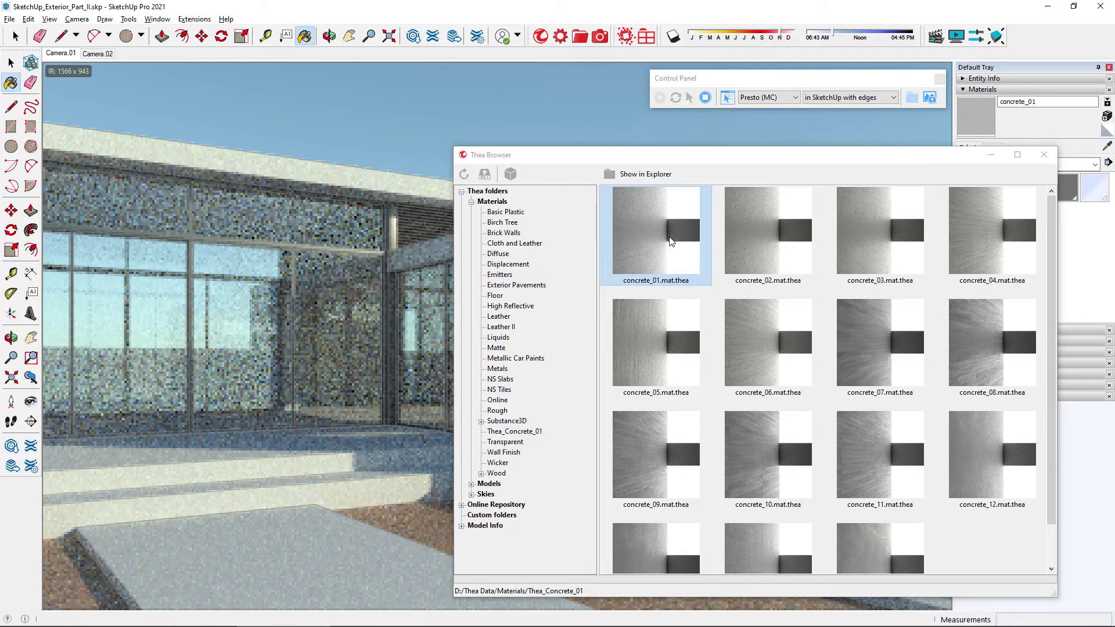
click(990, 155)
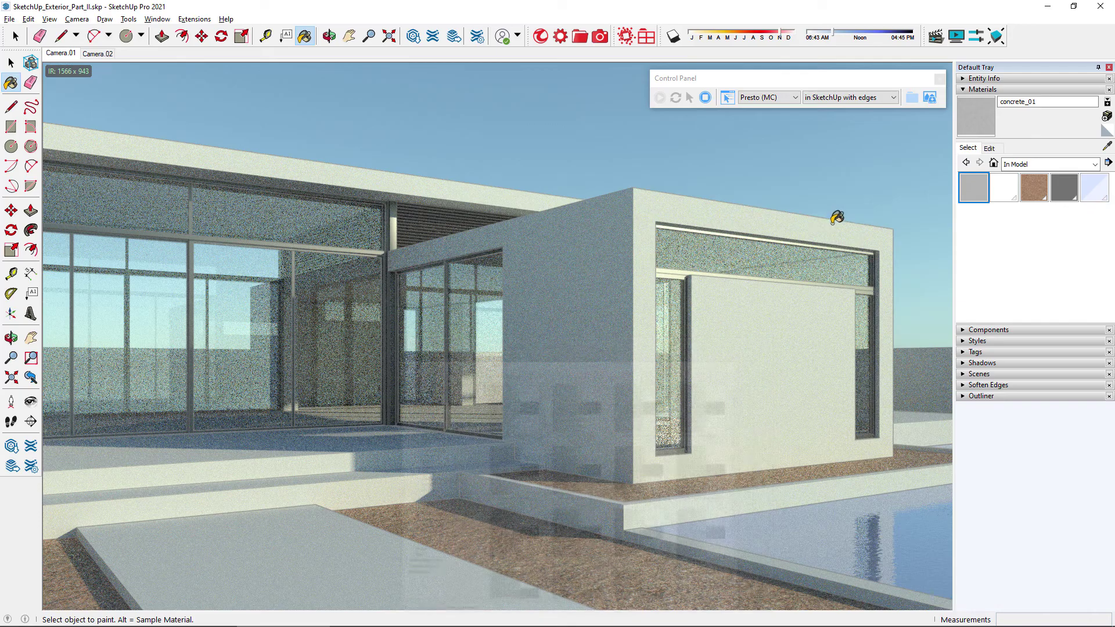
click(622, 219)
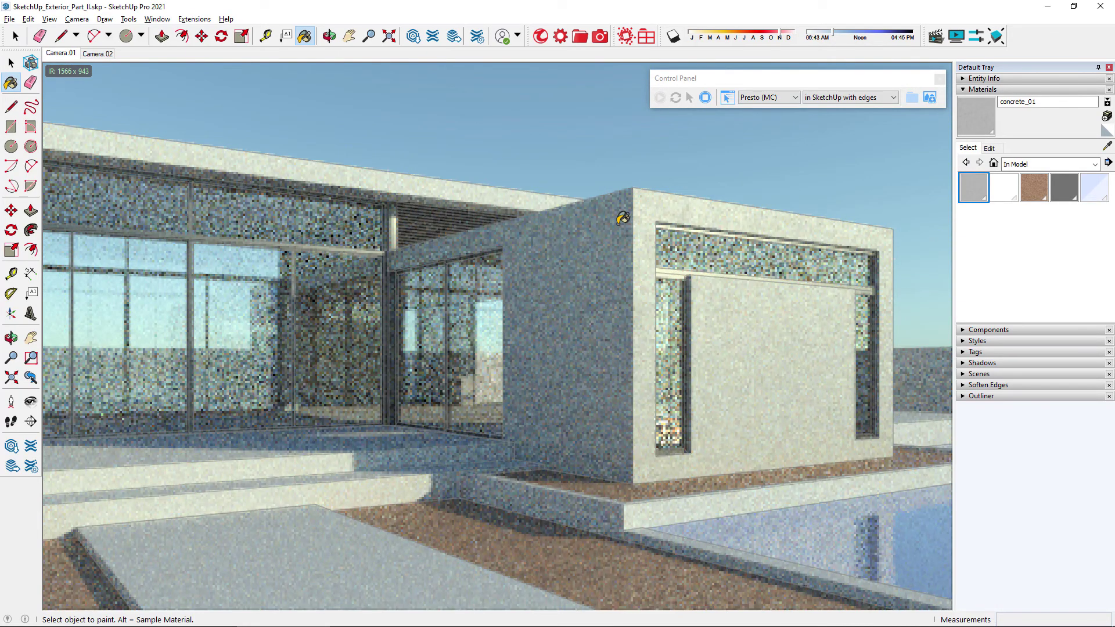
click(458, 183)
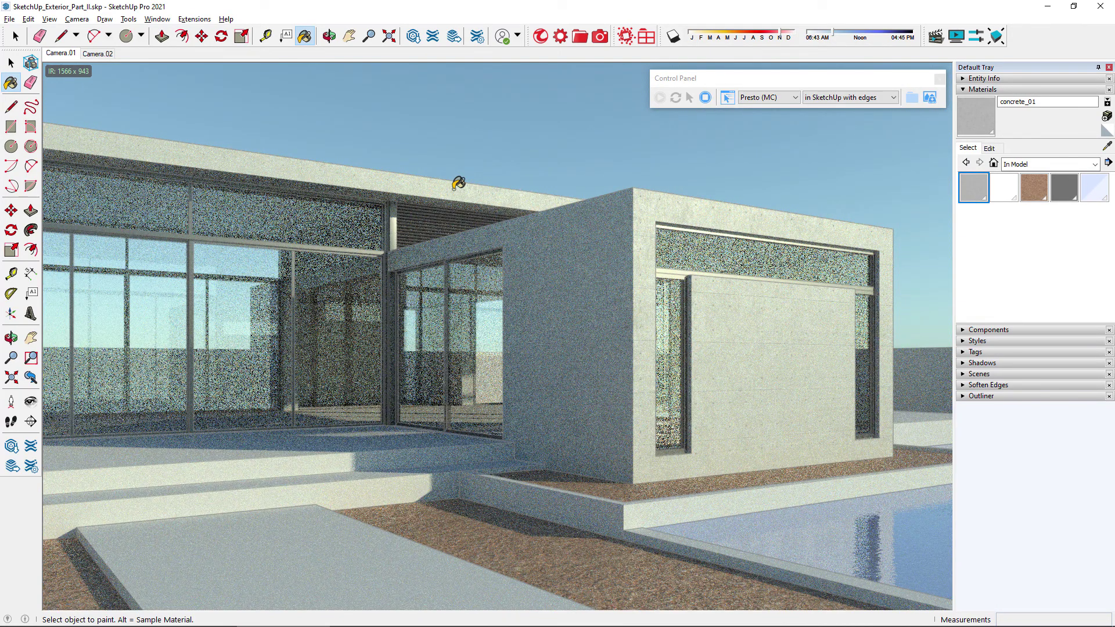
Load concrete_09 from the Thea browser and paint the remaining house surfaces.
click(579, 38)
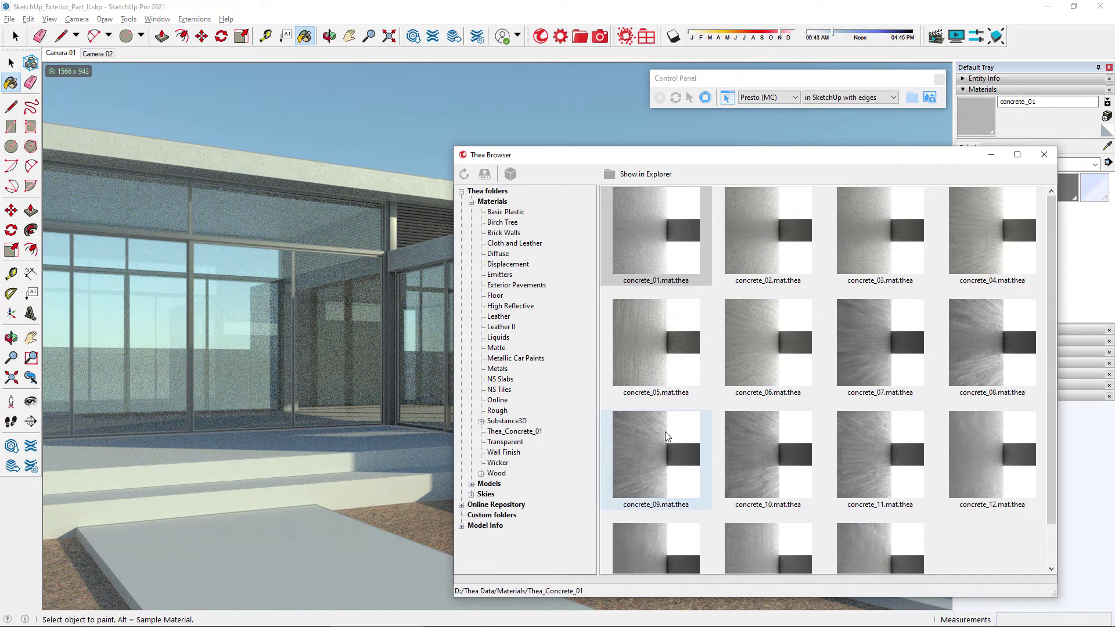
click(665, 430)
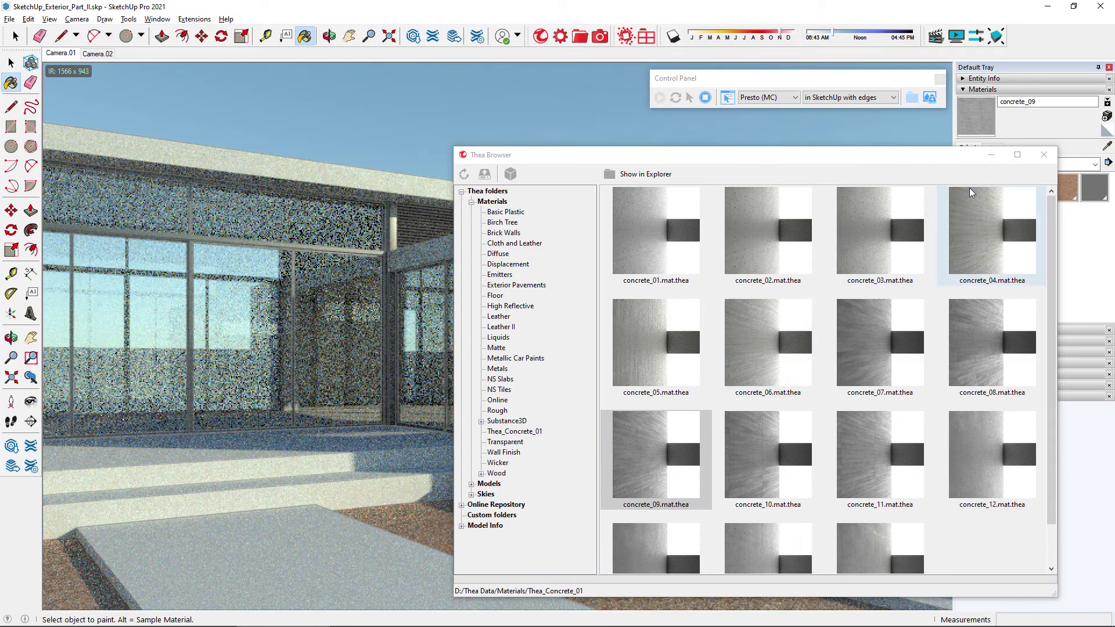
click(1043, 155)
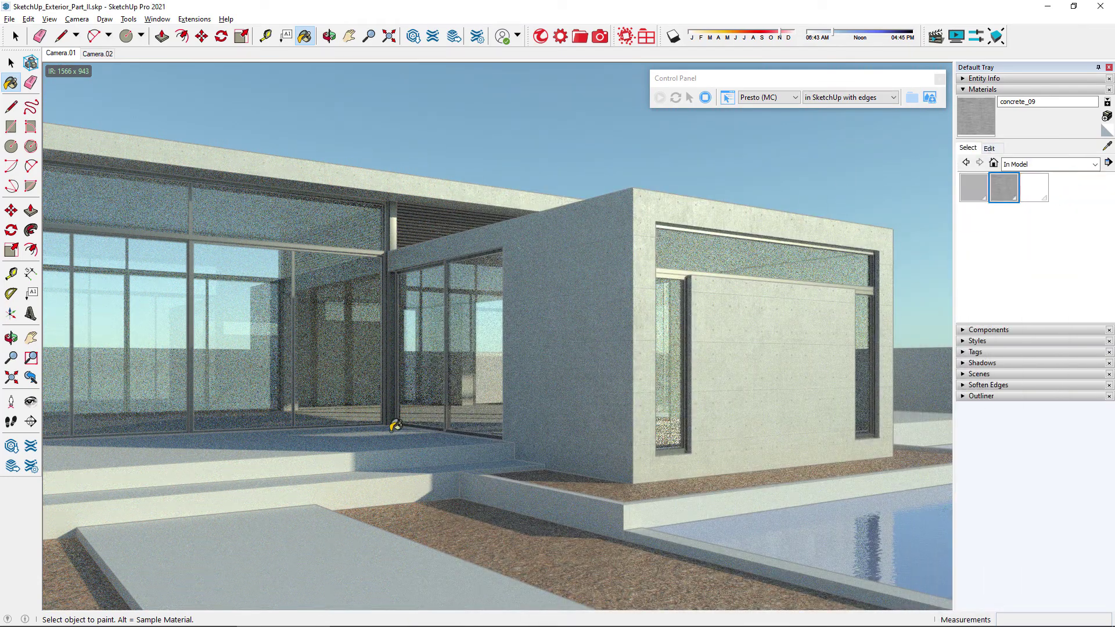
click(361, 456)
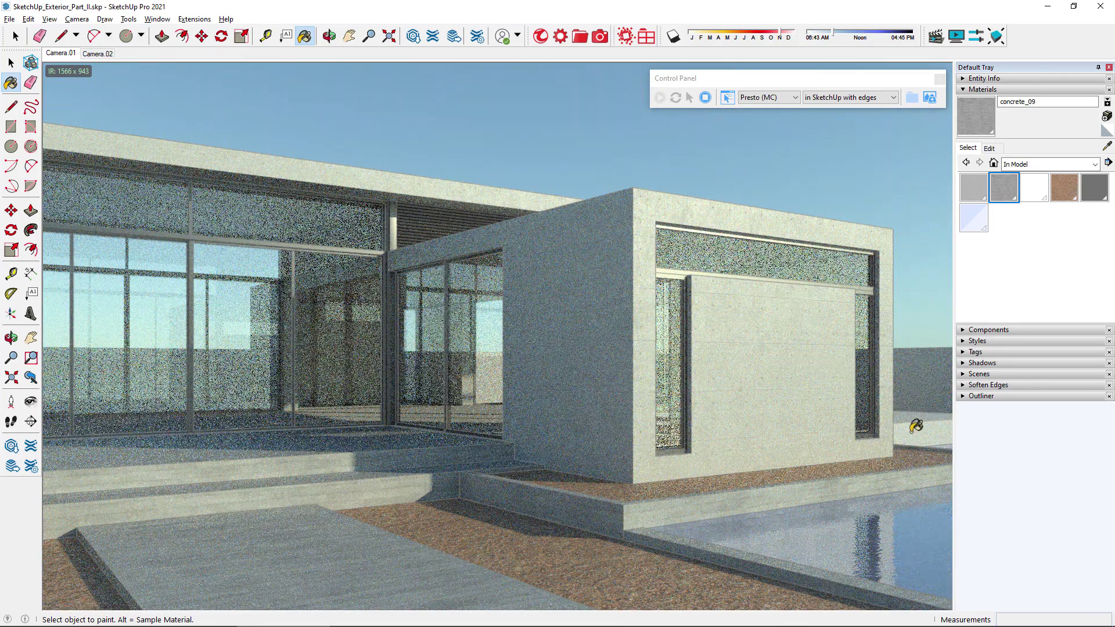
click(910, 431)
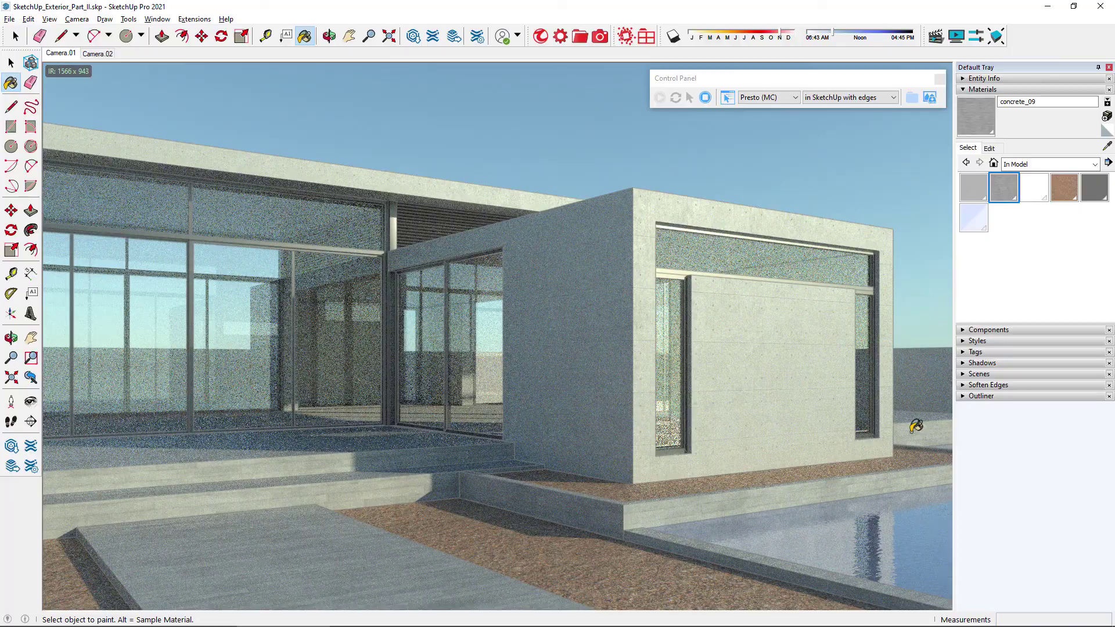
From an aerial view, select Birch_Tree_05_10m from the Birch Trees I models.
key(space)
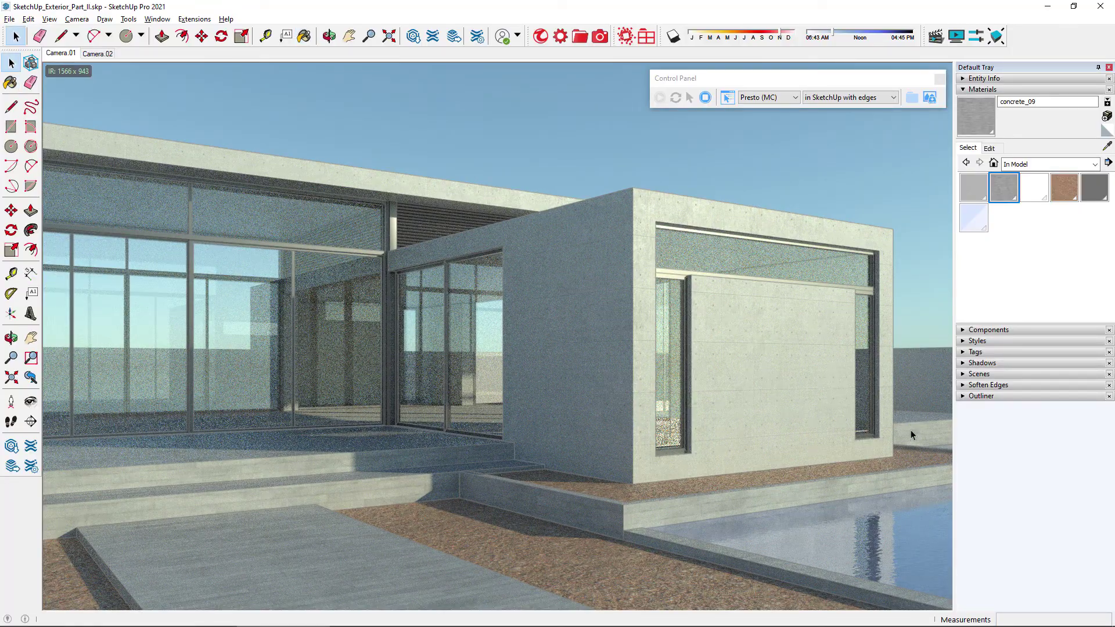
mouse_move(324, 127)
middle_down()
mouse_move(423, 382)
mouse_move(488, 261)
middle_up()
scroll(393, 412, down, 2)
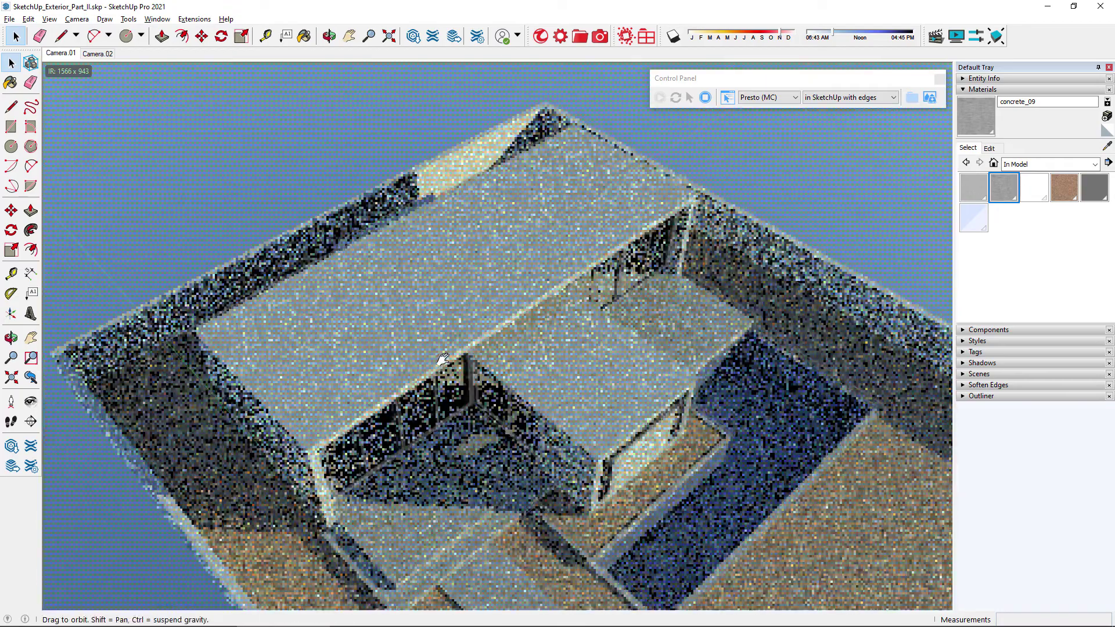
click(579, 35)
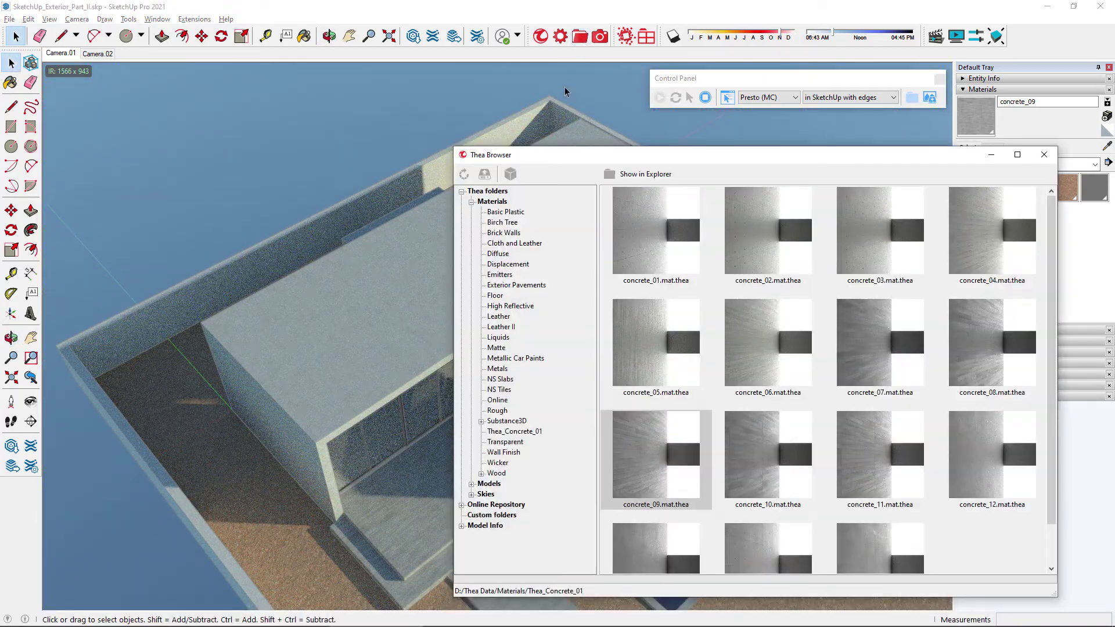
click(470, 201)
click(471, 212)
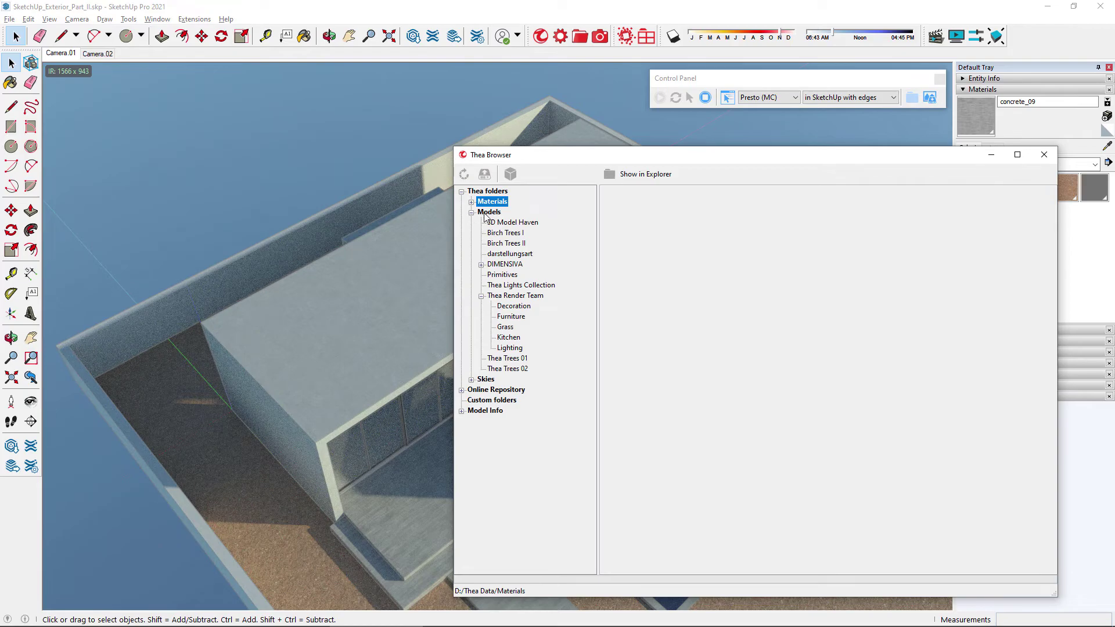
click(510, 233)
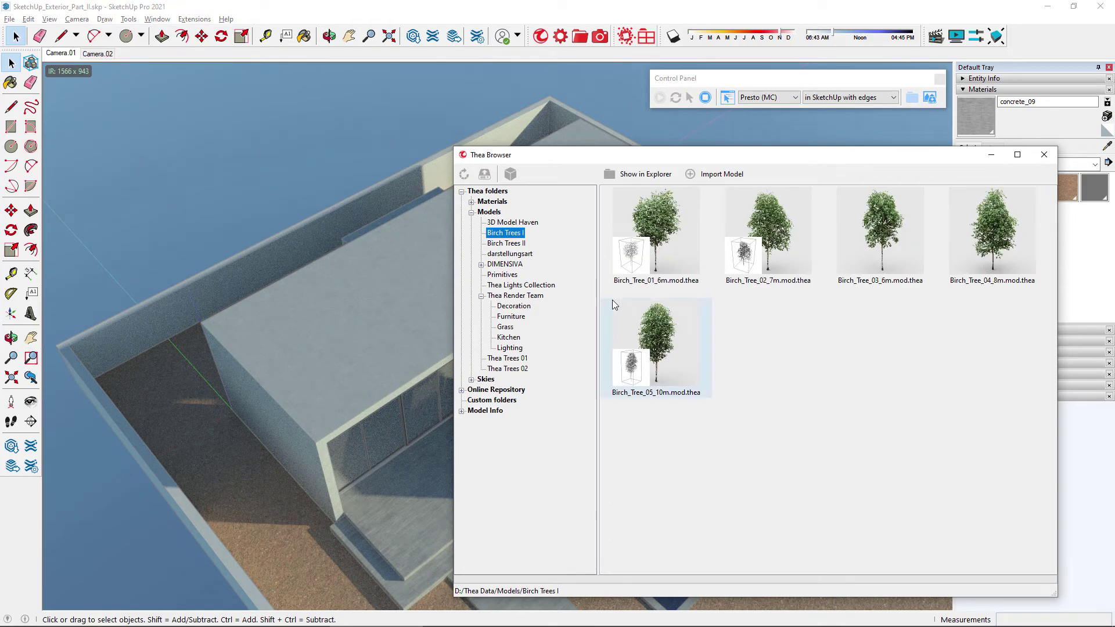
click(659, 347)
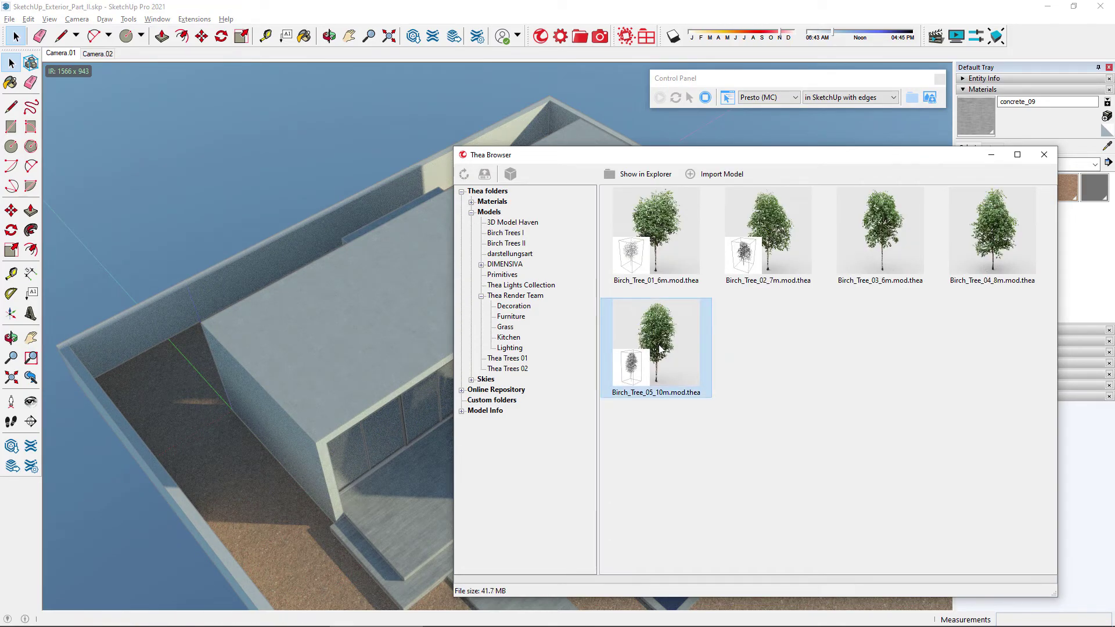
click(1043, 154)
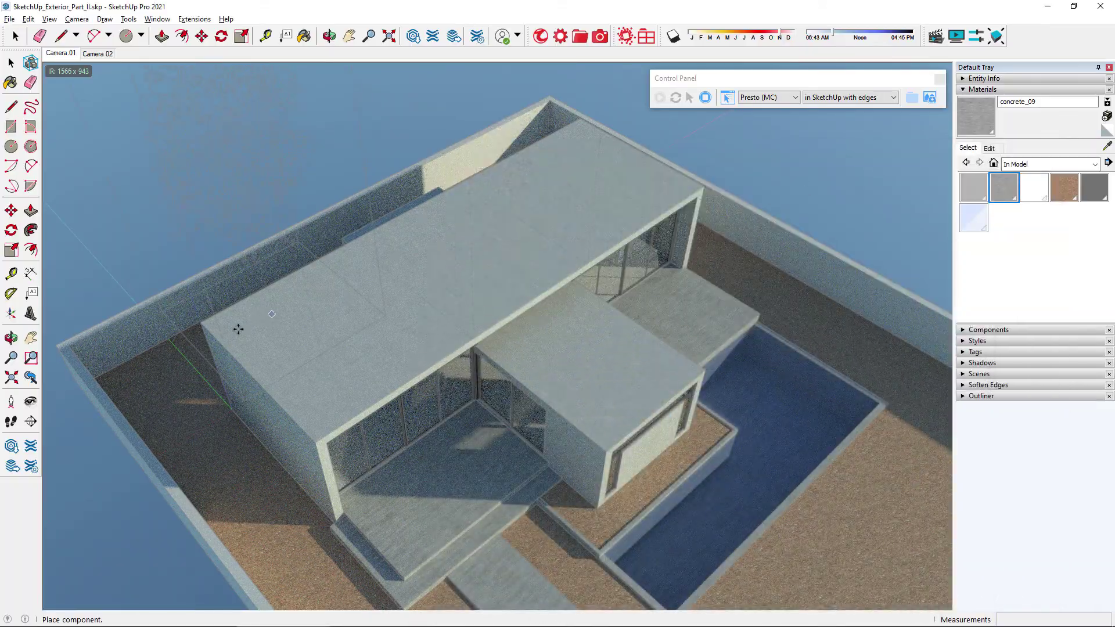
scroll(236, 324, down, 3)
scroll(284, 368, up, 3)
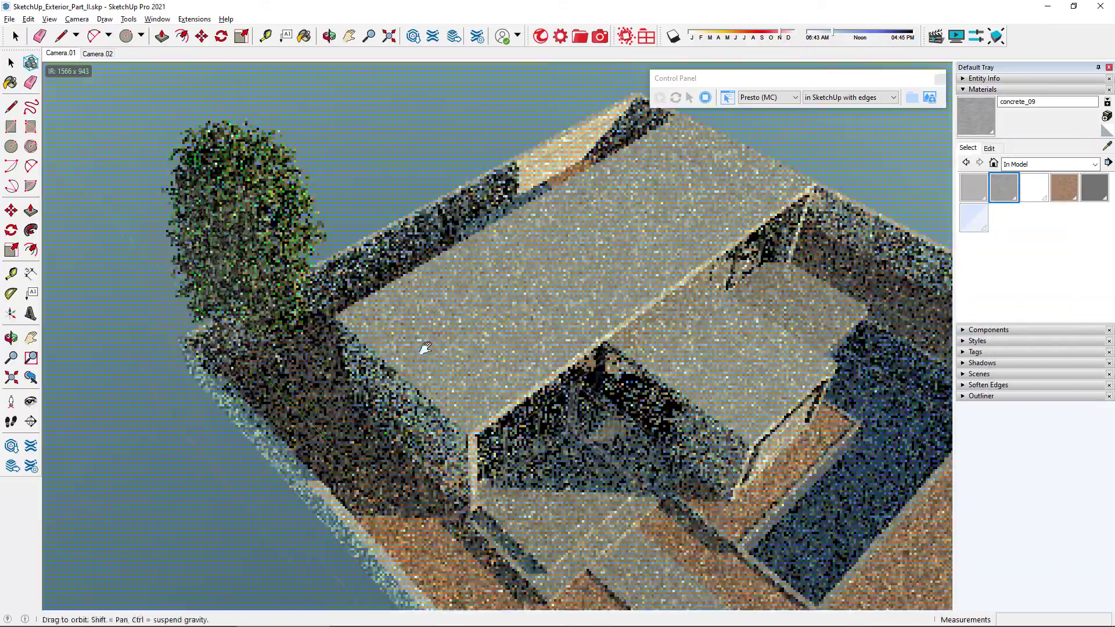
scroll(423, 349, up, 3)
Place birch trees at the far wall corner and beside the right wall.
middle_drag(409, 319, 582, 272)
click(589, 260)
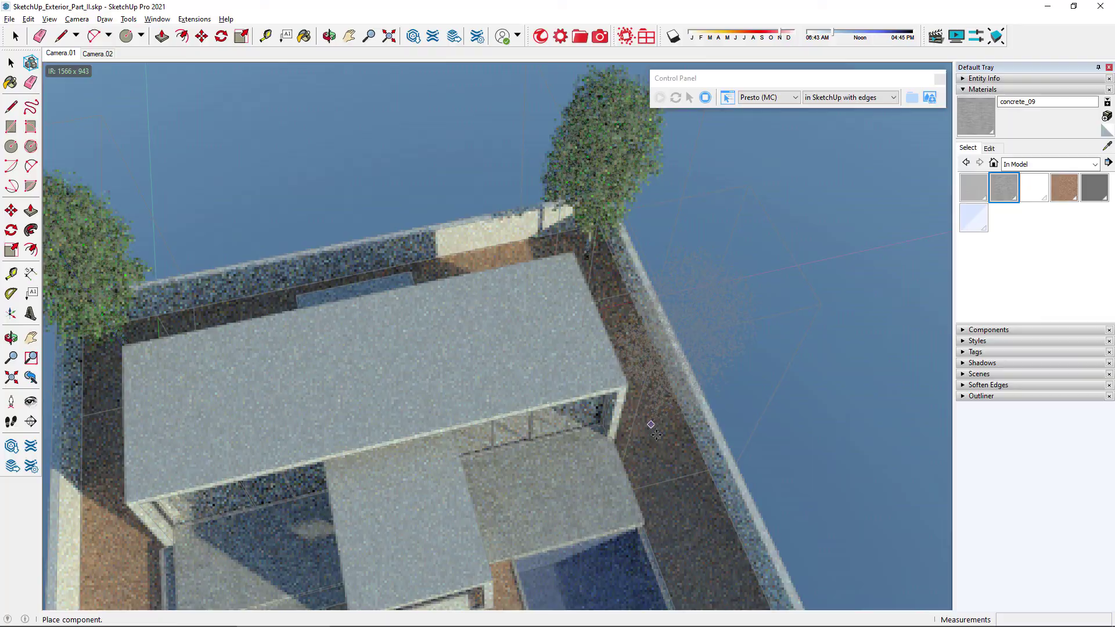
click(653, 434)
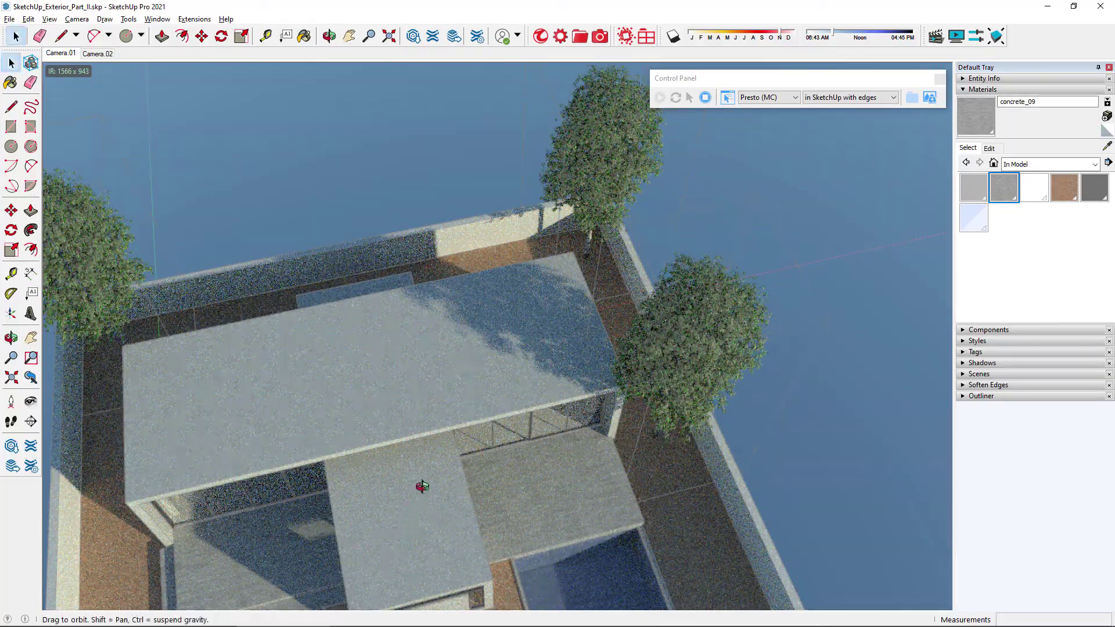
middle_drag(423, 485, 485, 330)
scroll(321, 561, up, 2)
scroll(322, 539, up, 2)
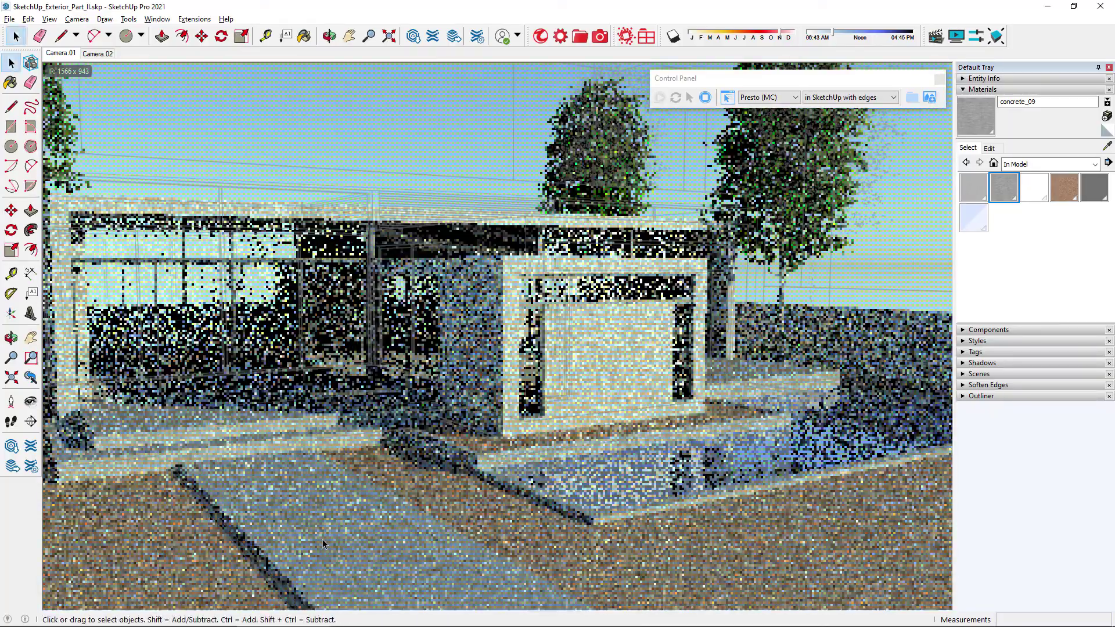
scroll(391, 392, up, 2)
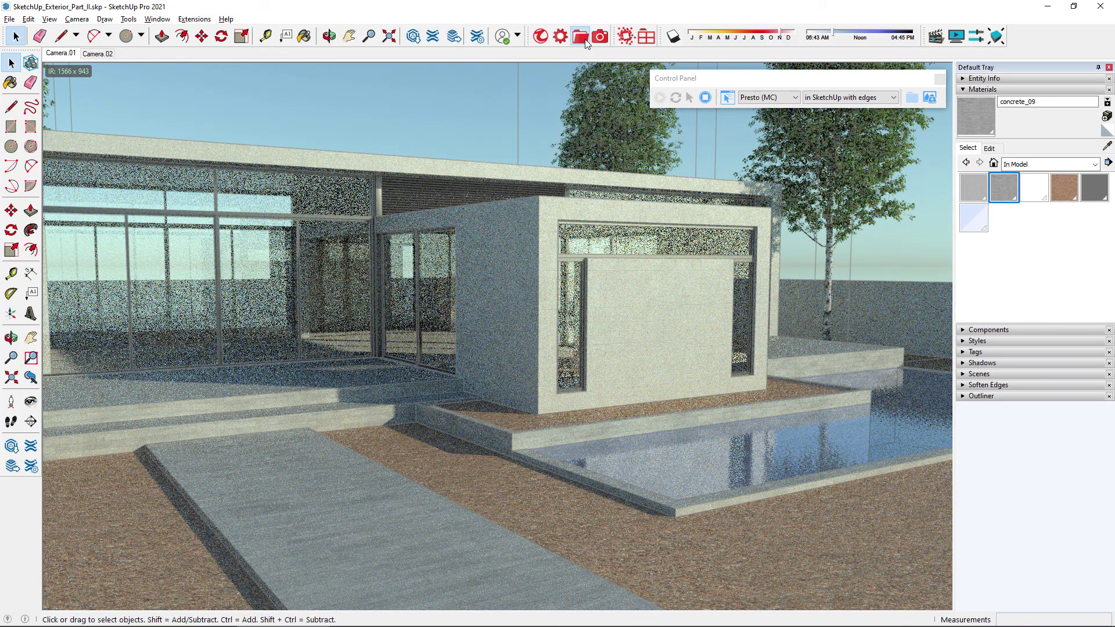
Place a Grass Optimized patch from the Thea Grass models onto the walkway.
click(579, 36)
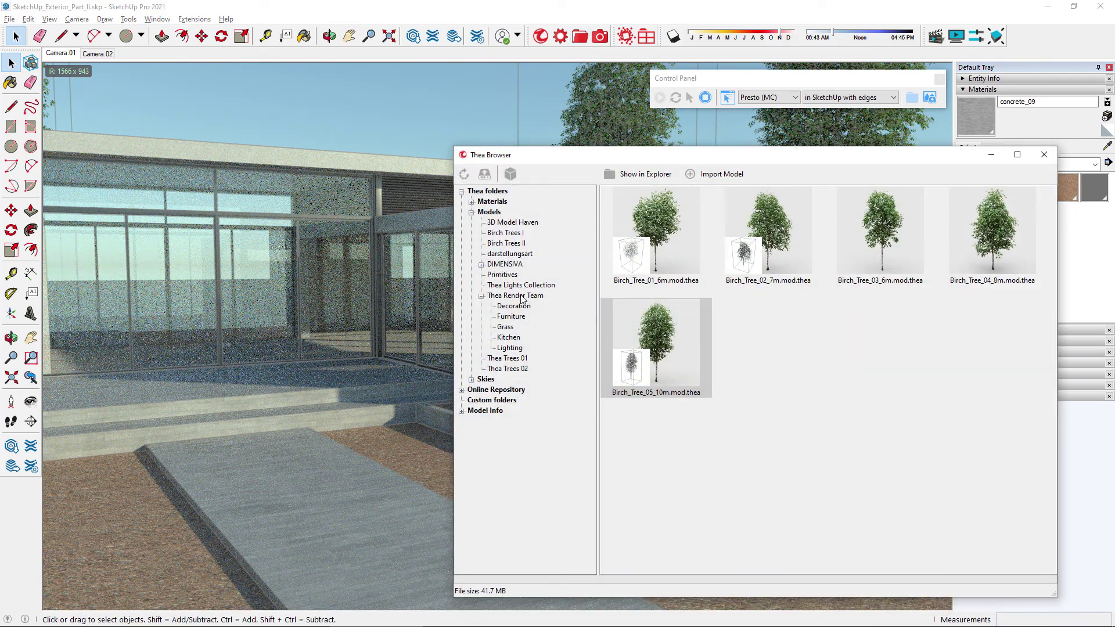
click(505, 328)
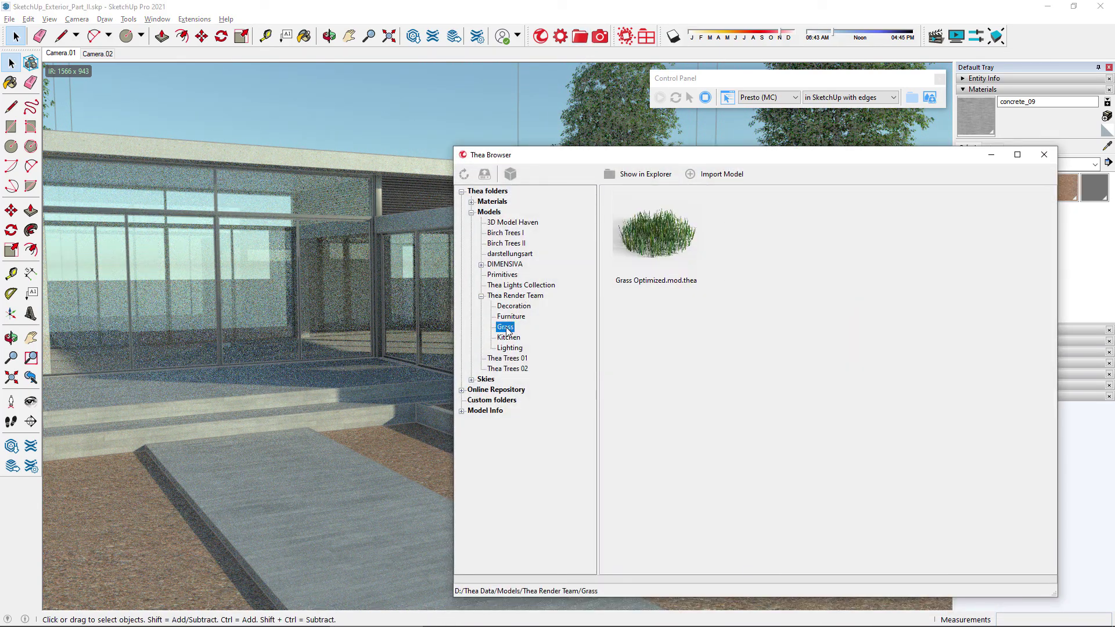
click(669, 242)
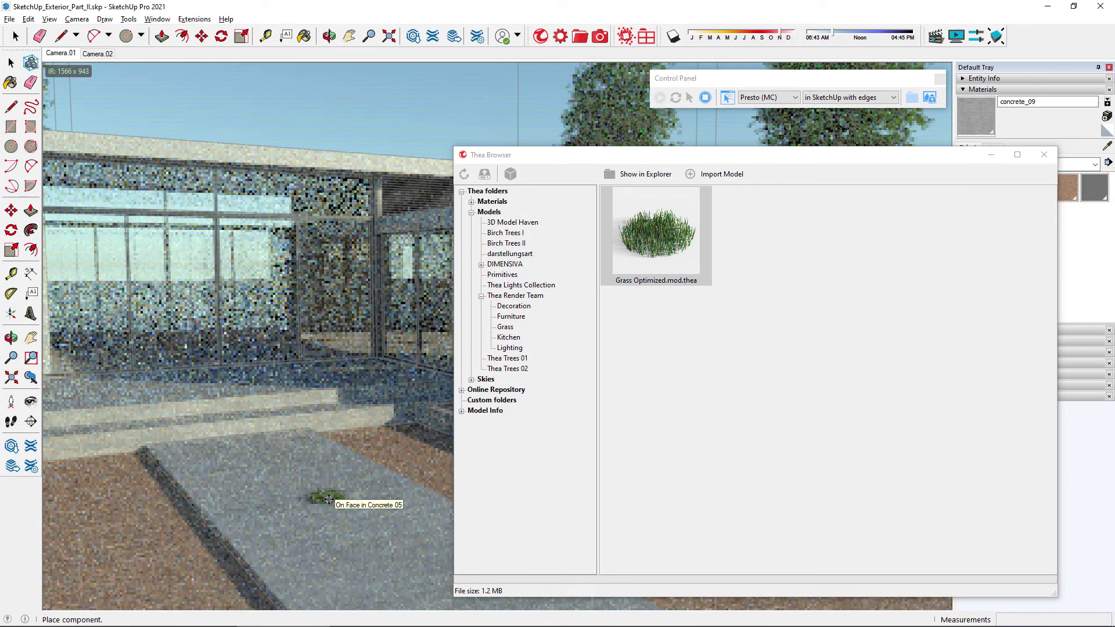
click(327, 499)
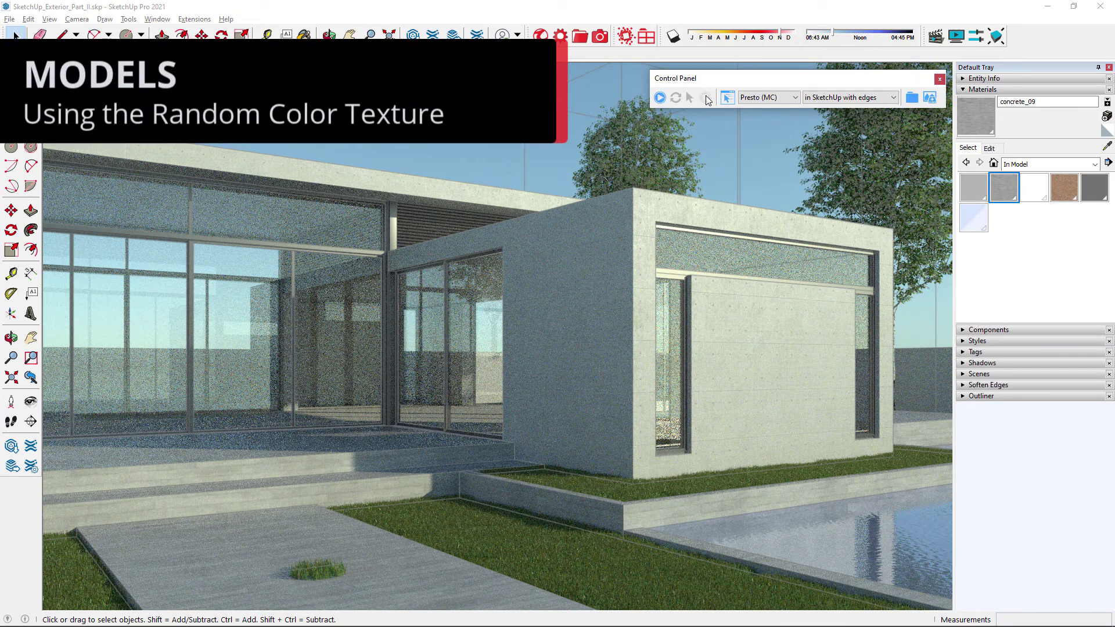
Stop the interactive render and enable material editing on the grass proxy.
click(706, 97)
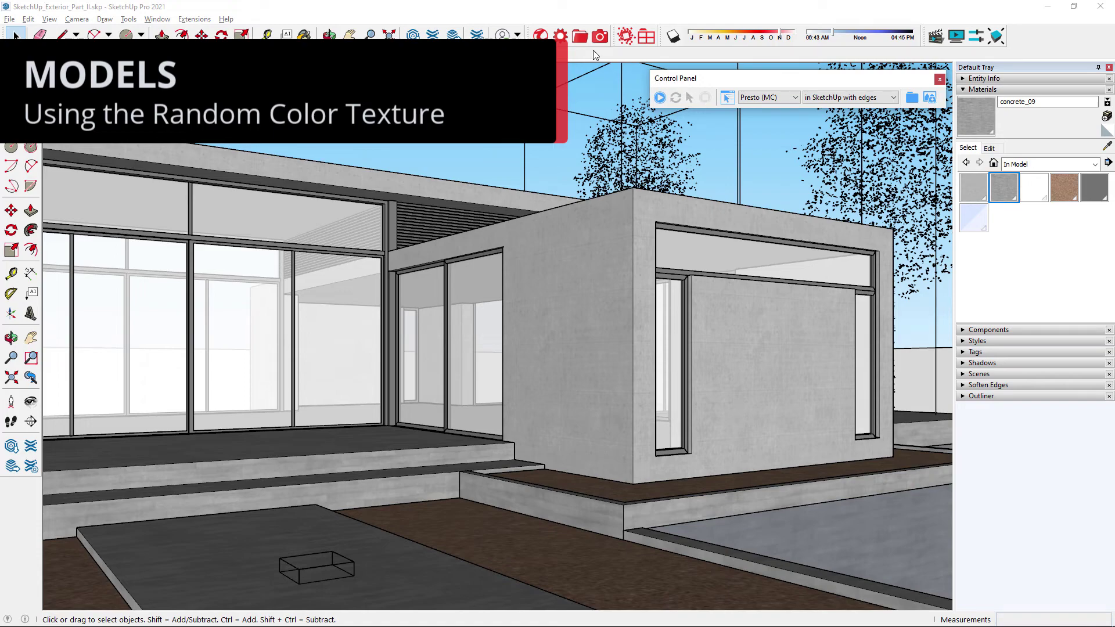
click(559, 35)
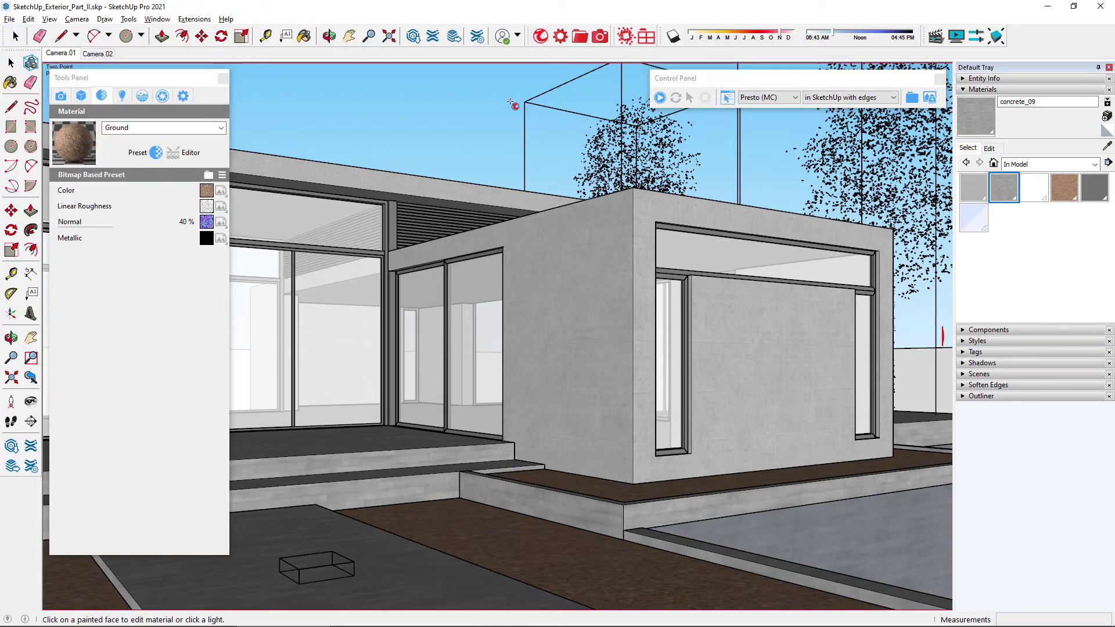
key(space)
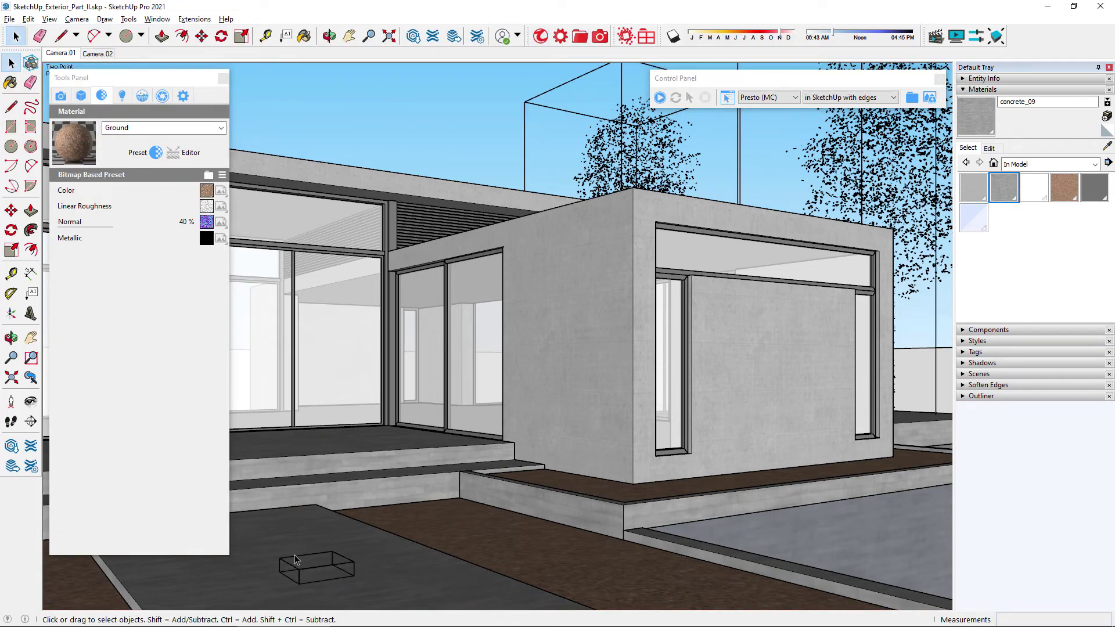
click(296, 560)
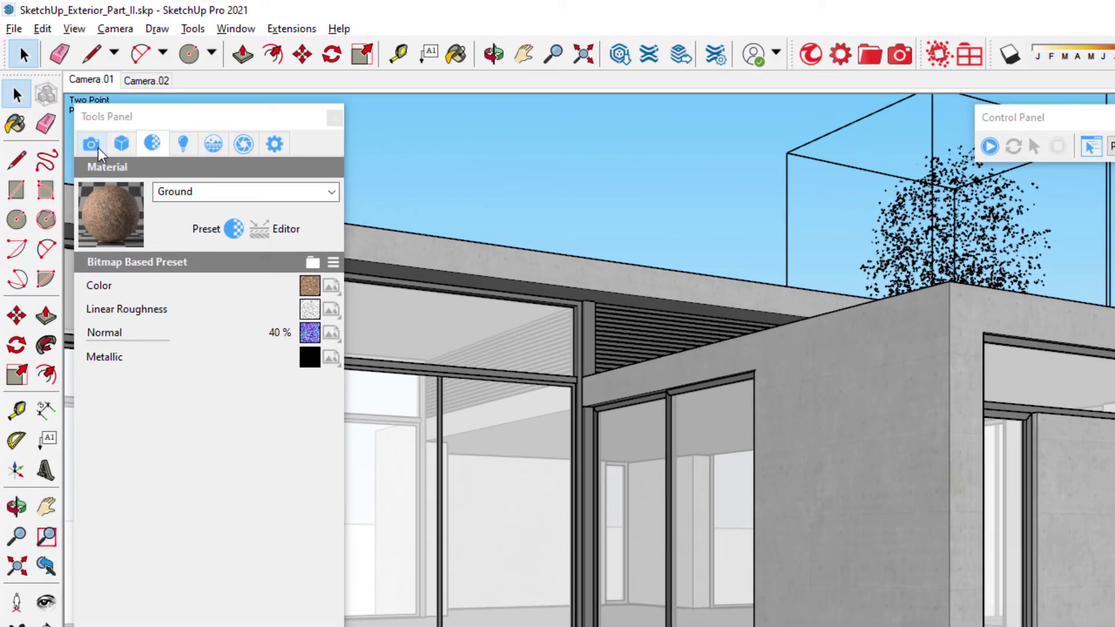
click(121, 143)
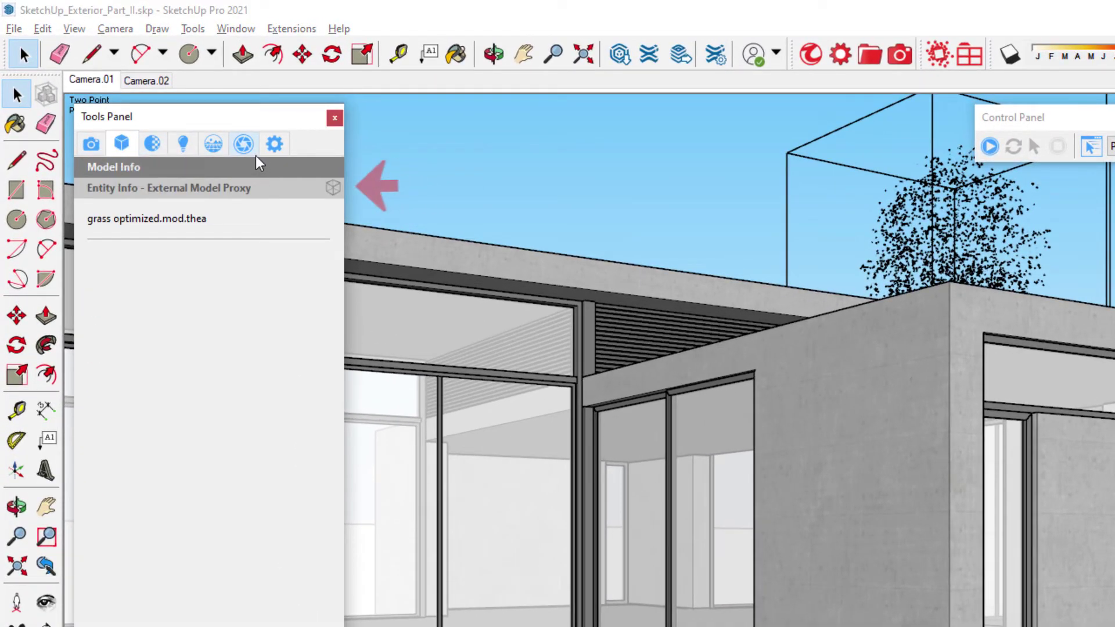
click(334, 189)
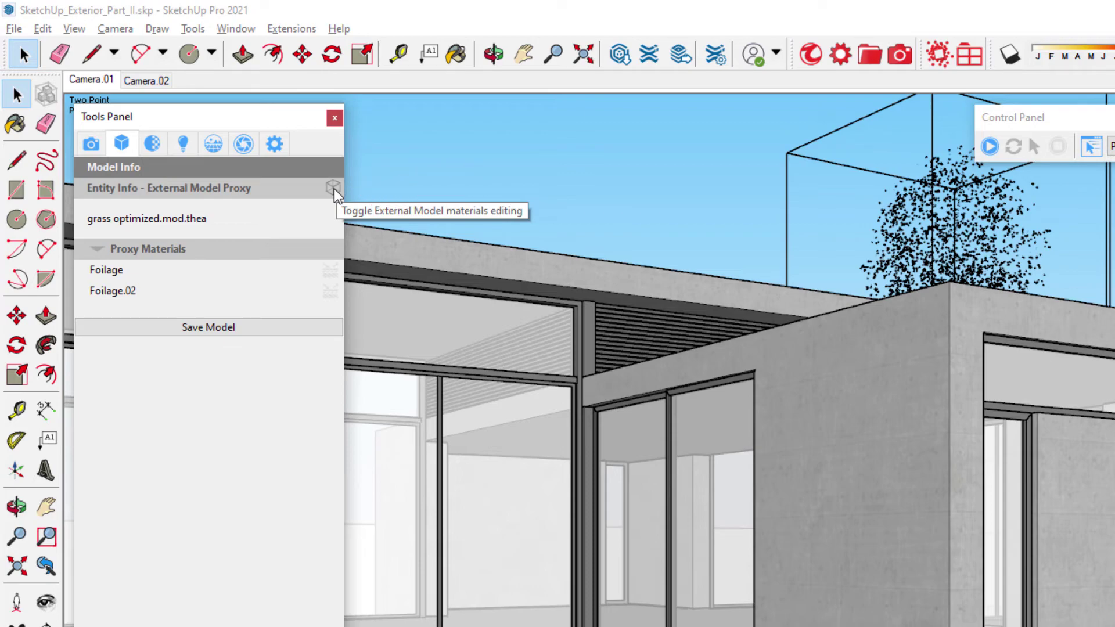
Mix a Random Color layer at 44% into the Foilage diffuse.
click(152, 144)
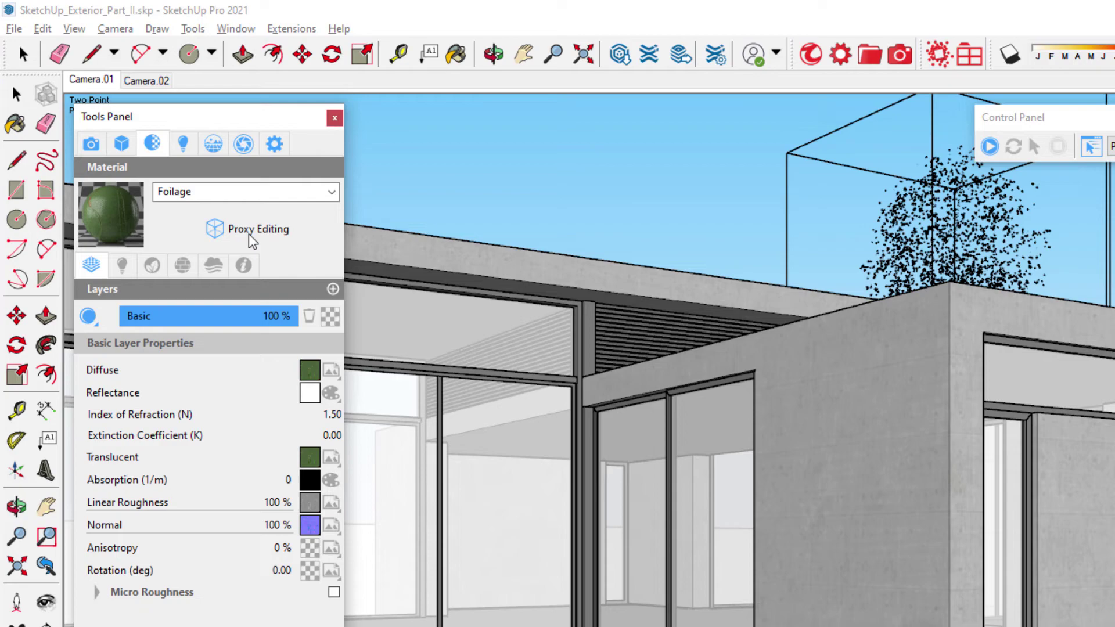
click(310, 371)
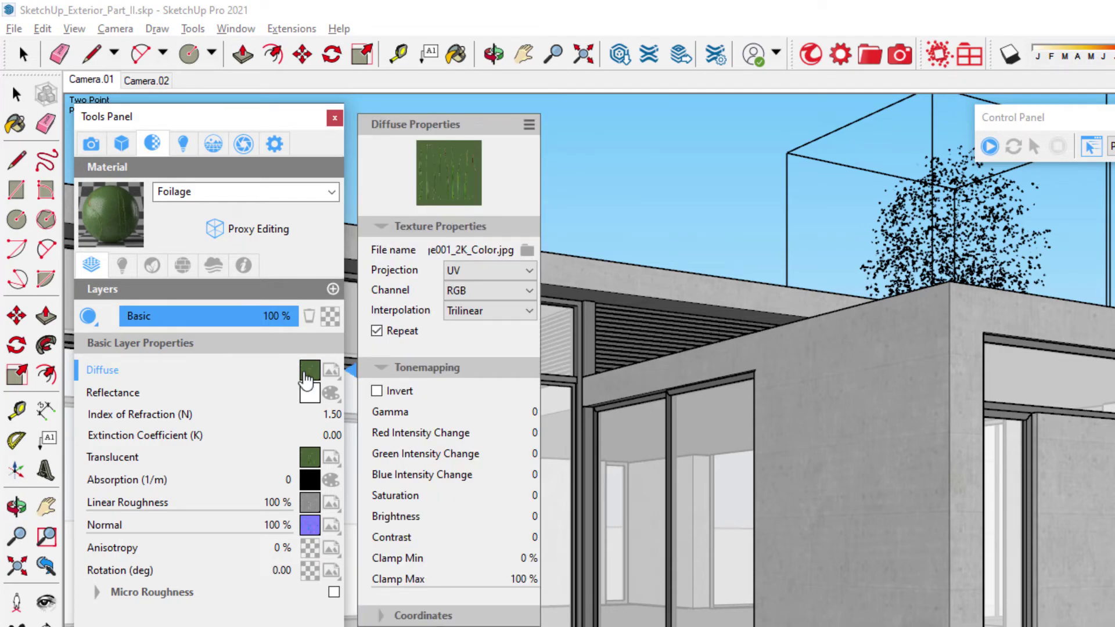
click(529, 125)
mouse_move(582, 139)
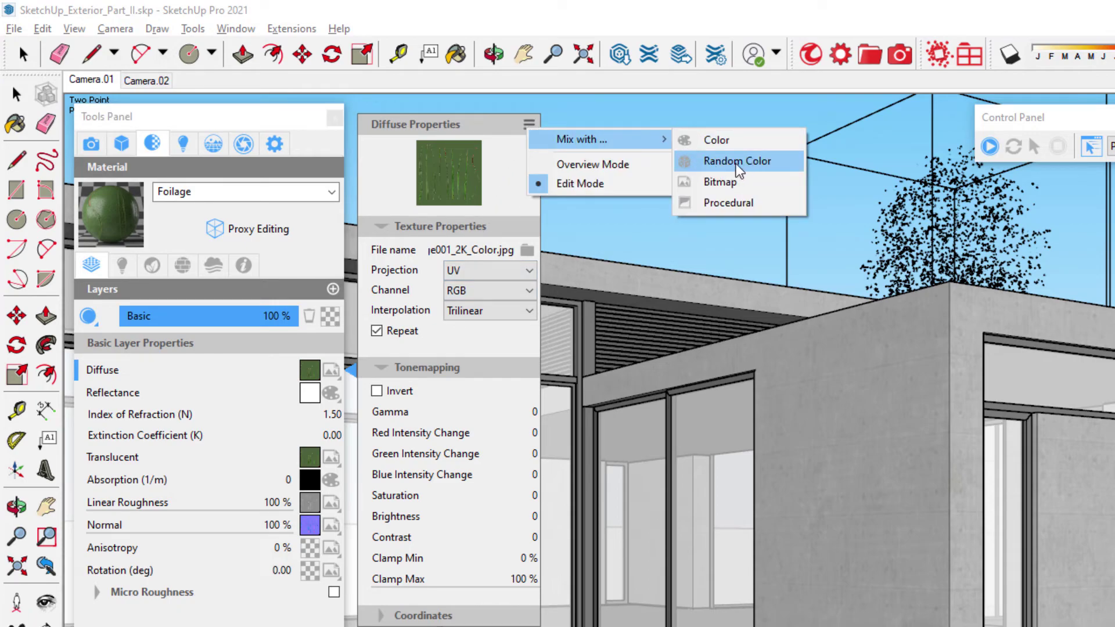
click(754, 163)
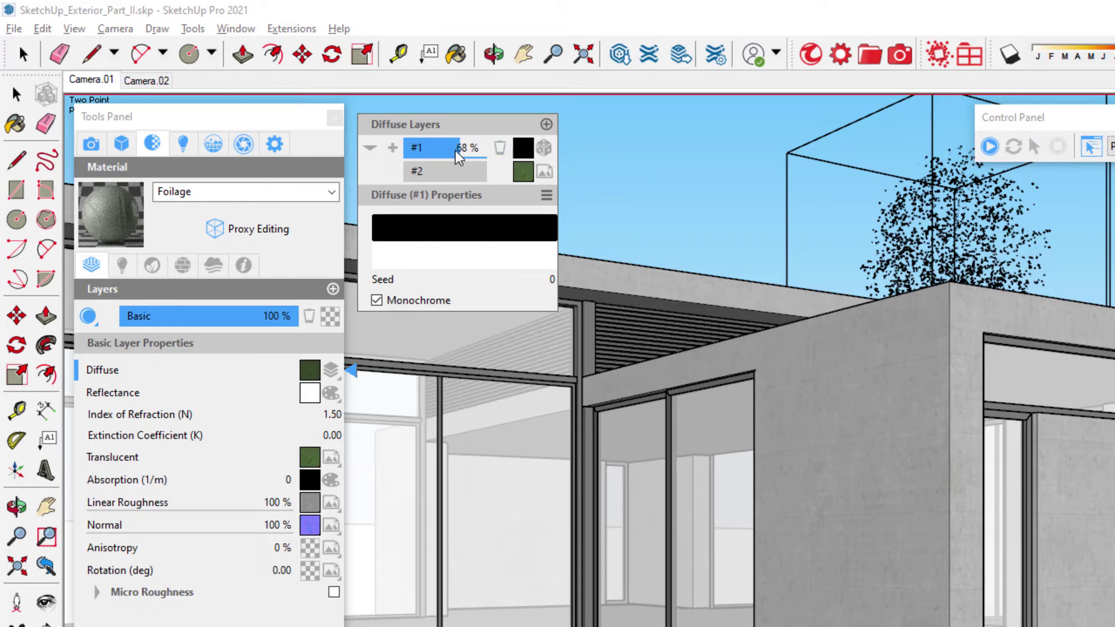
drag(441, 154, 440, 153)
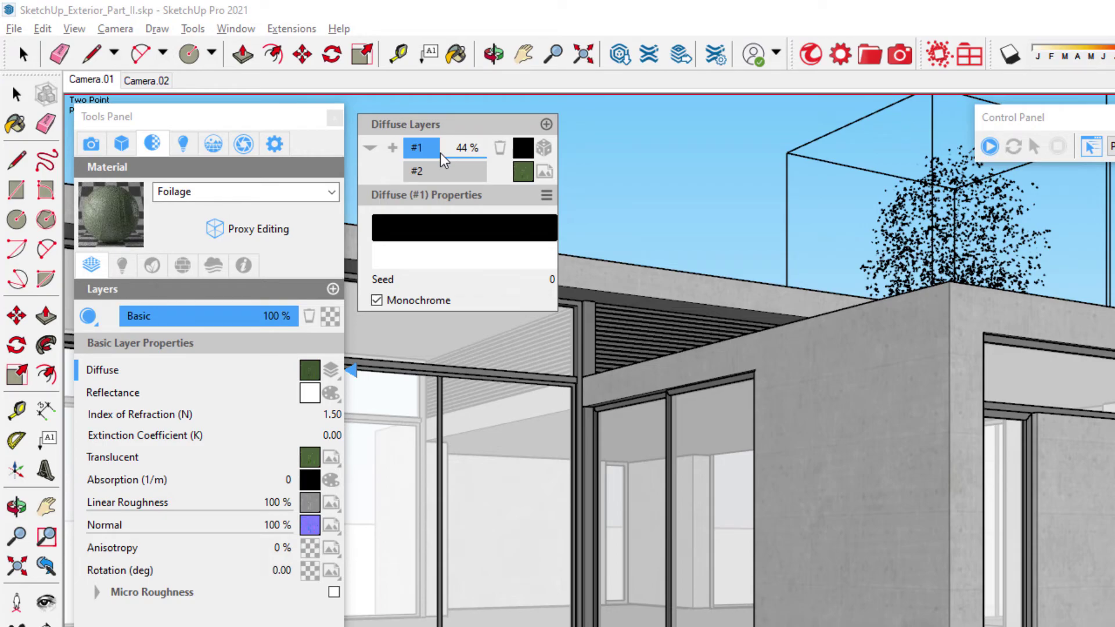
Mix a Random Color layer into the Foilage.02 diffuse.
click(331, 194)
click(293, 221)
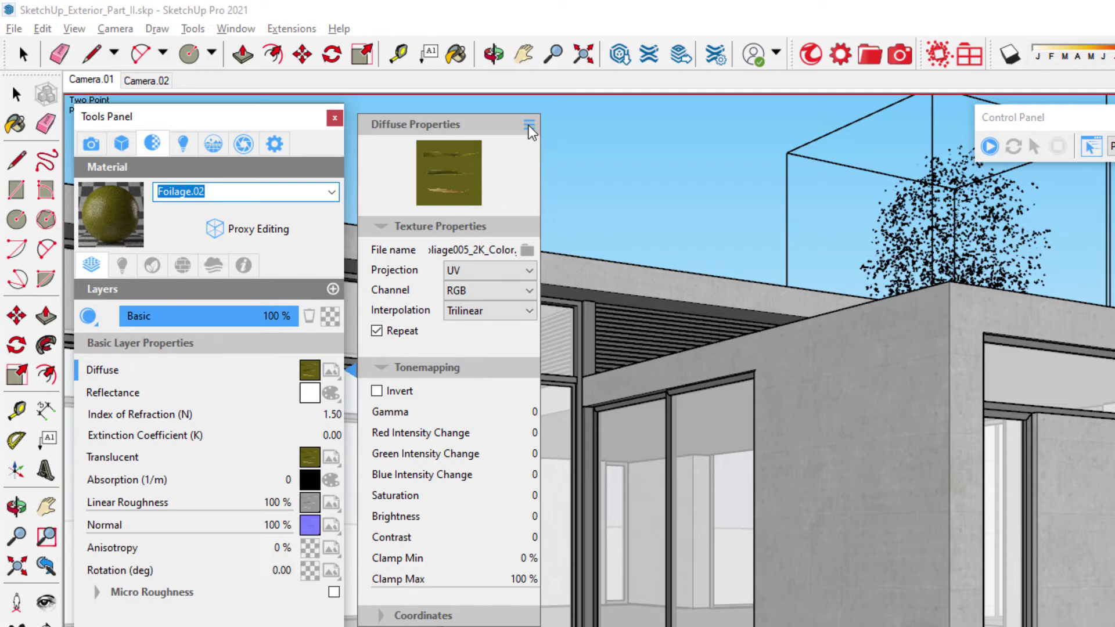
click(529, 124)
click(753, 158)
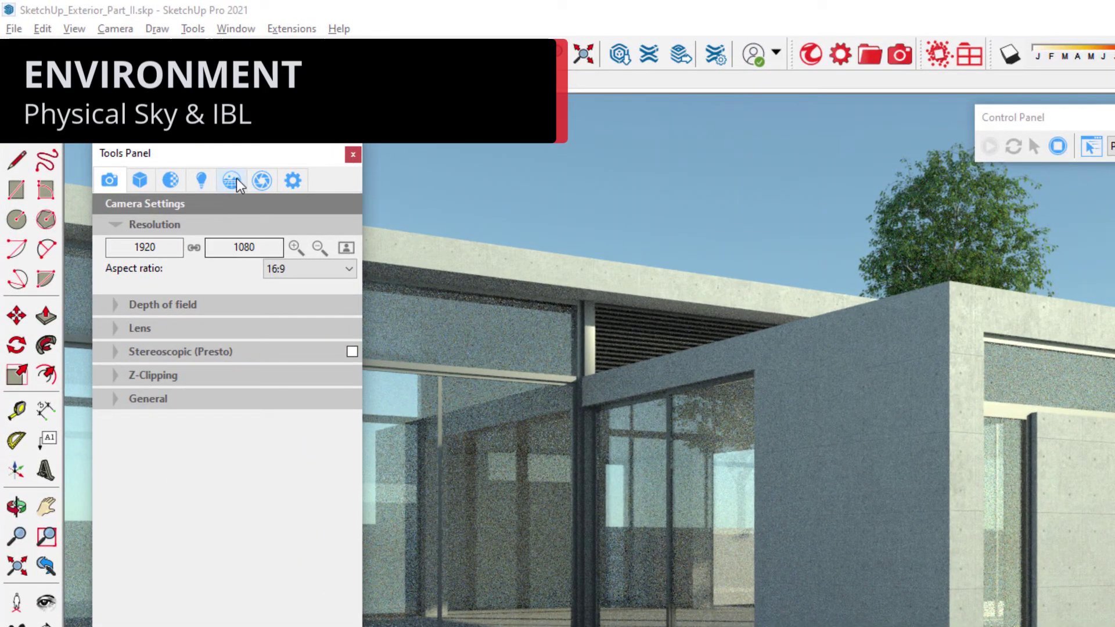
In the Environment settings, toggle the sky and sun off and back on.
click(231, 180)
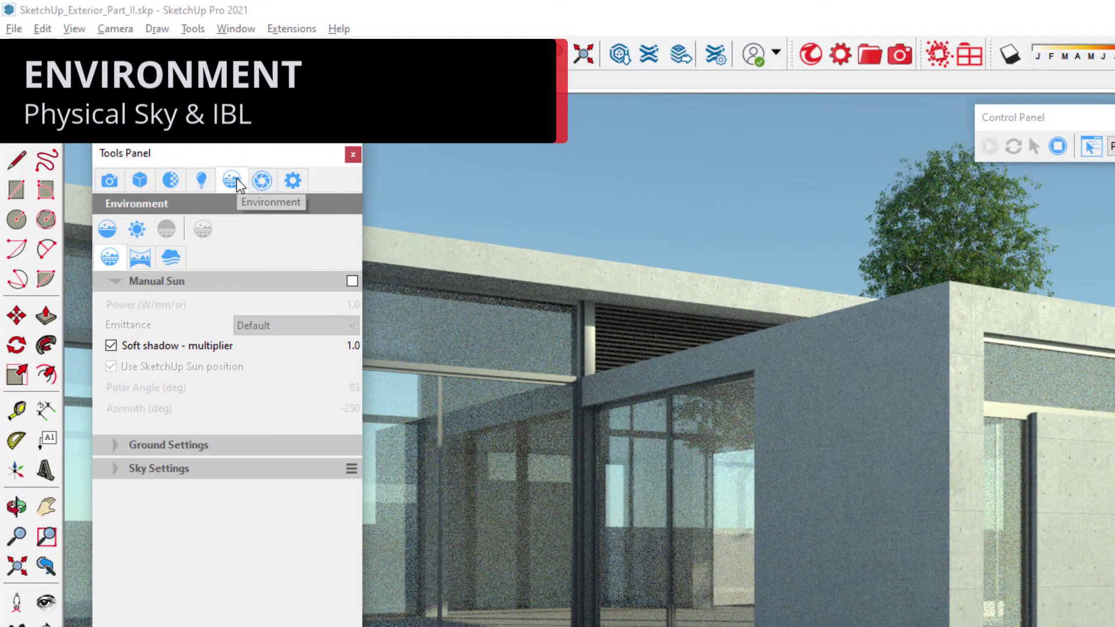
click(107, 229)
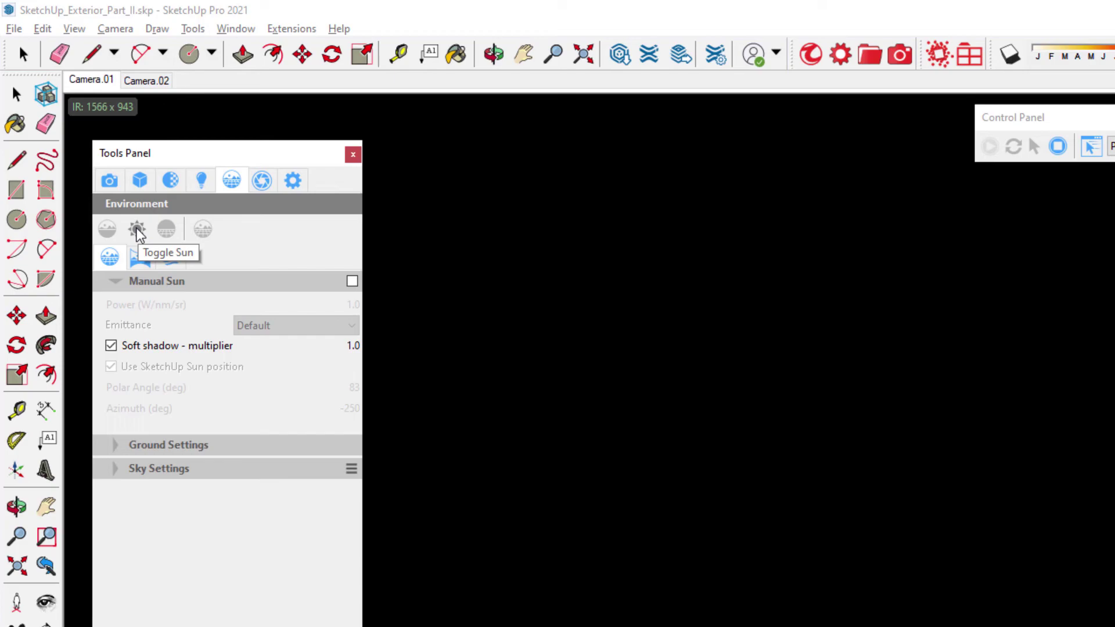
click(136, 229)
click(108, 230)
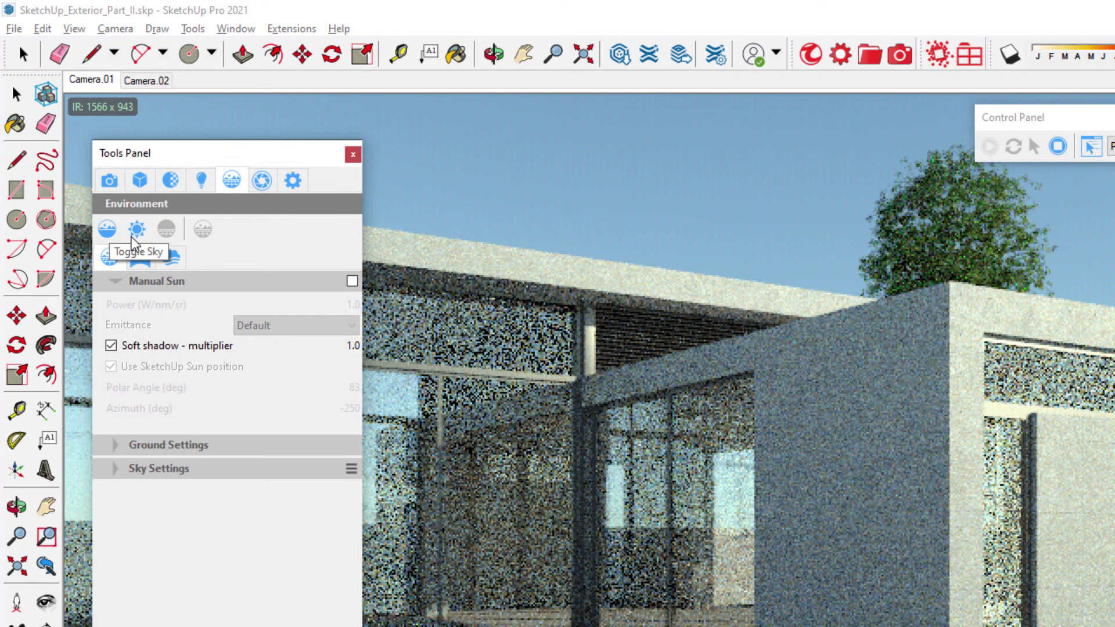
Try manual sun positions in the preview without SketchUp sun, then disable Manual Sun.
click(351, 281)
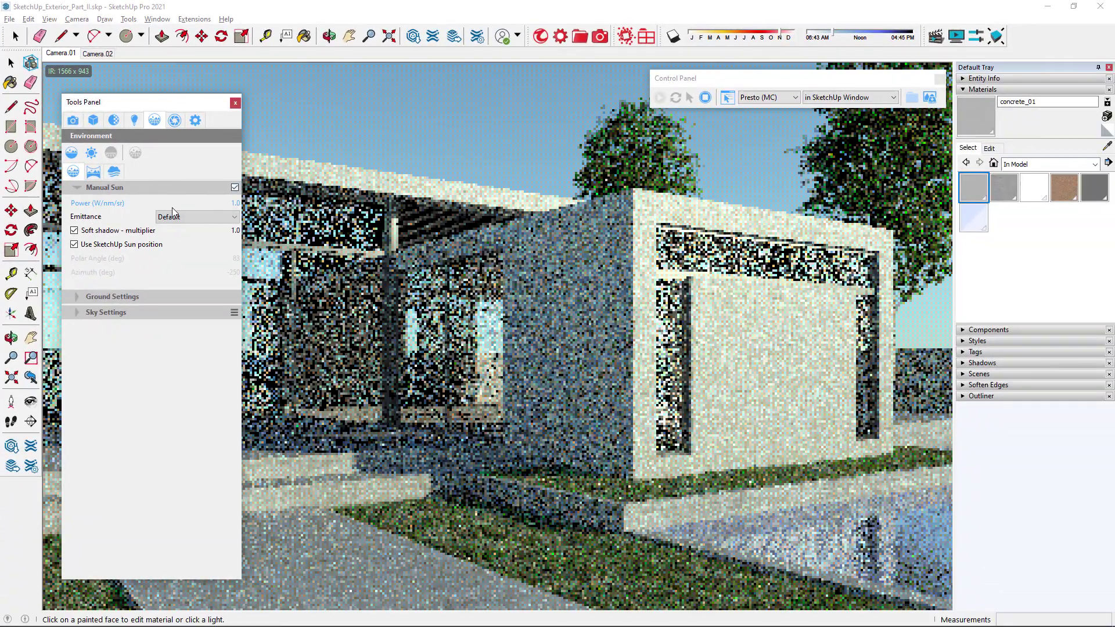
click(74, 244)
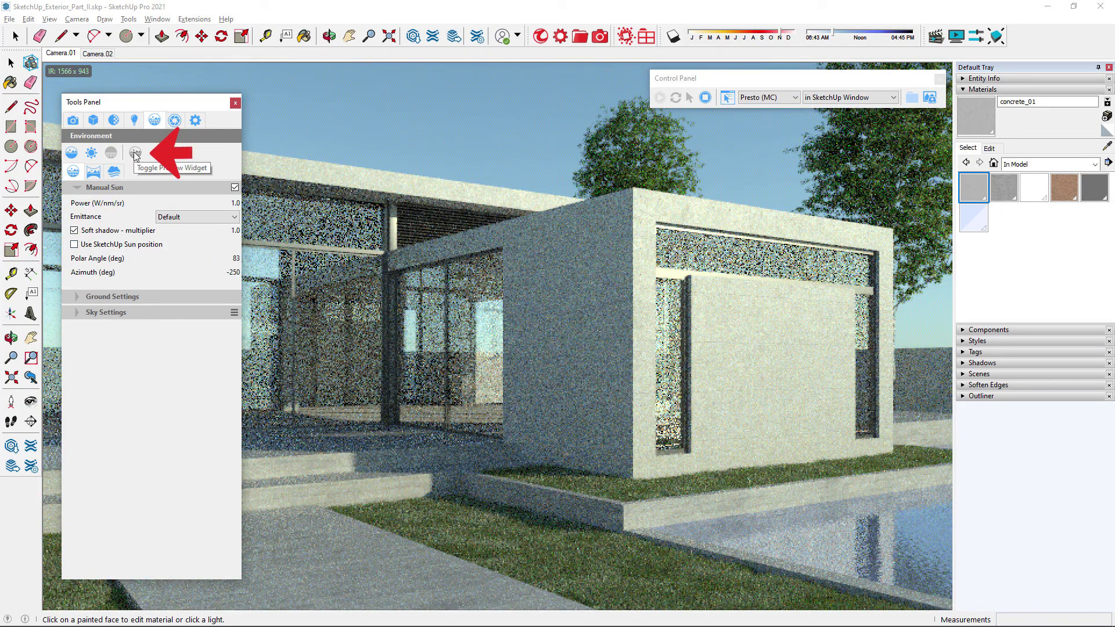
click(134, 154)
drag(193, 279, 177, 297)
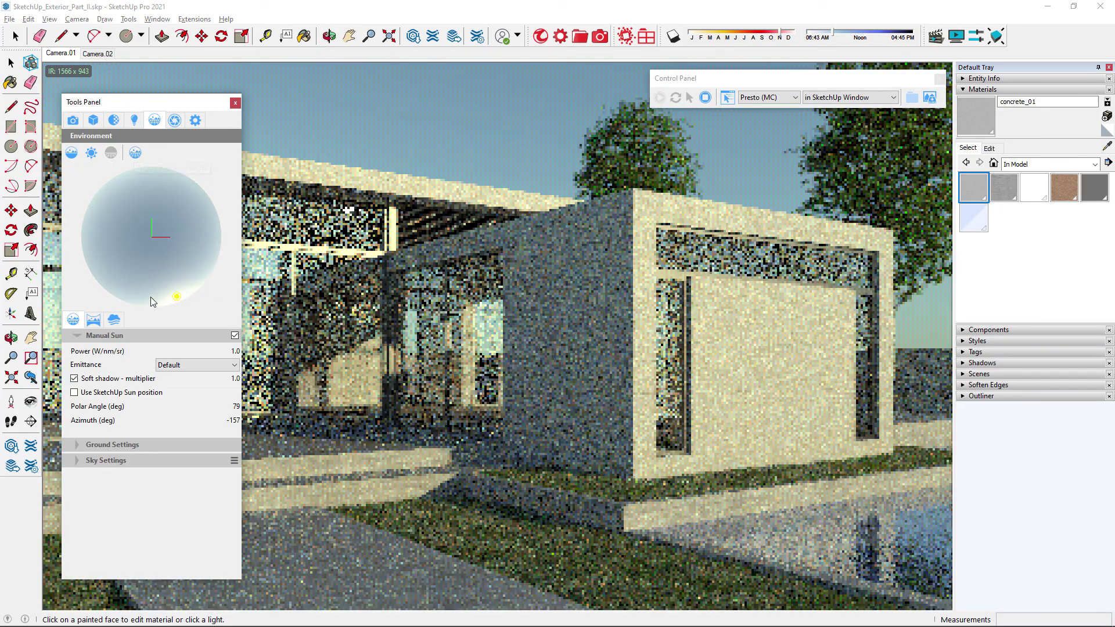
click(113, 289)
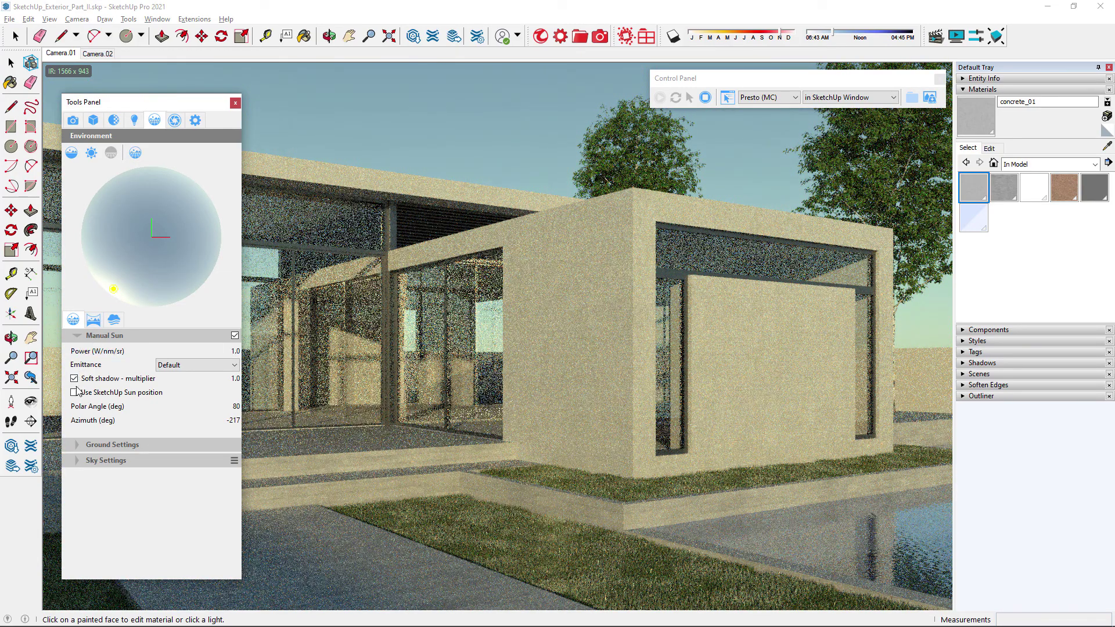
click(234, 335)
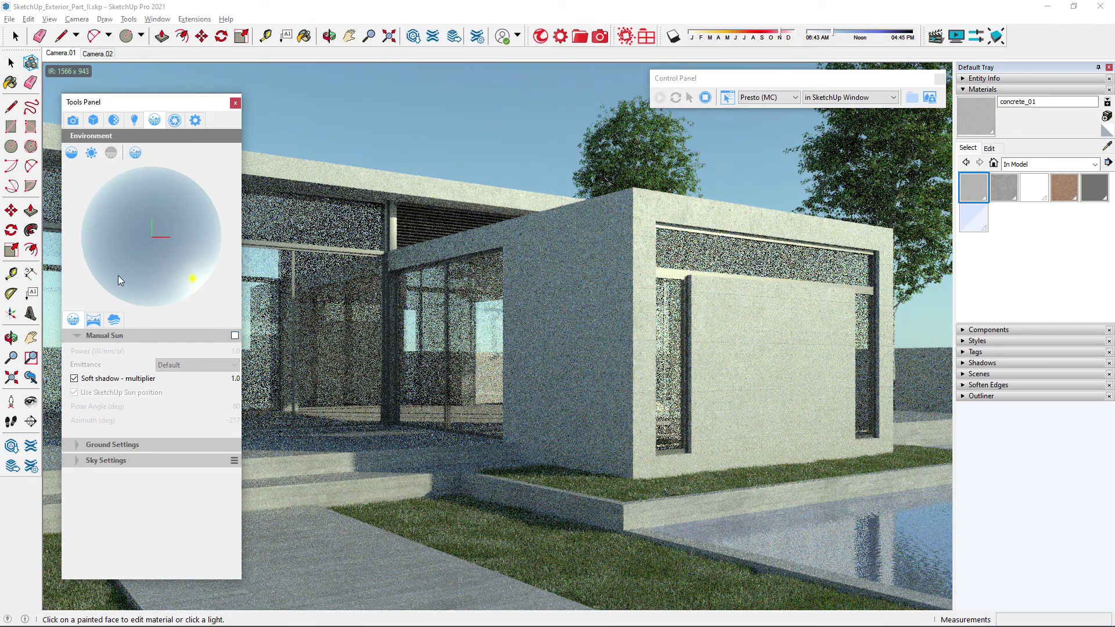
Turn off sky and sun, and use lilienstein_8k.hdr as image-based illumination.
click(72, 153)
click(93, 154)
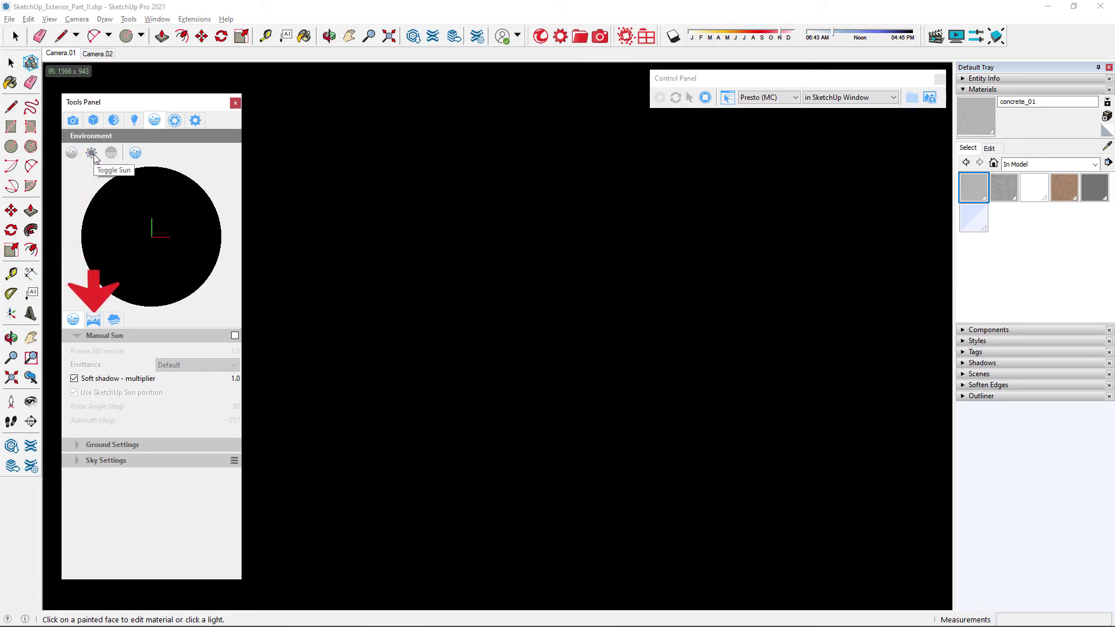
click(93, 320)
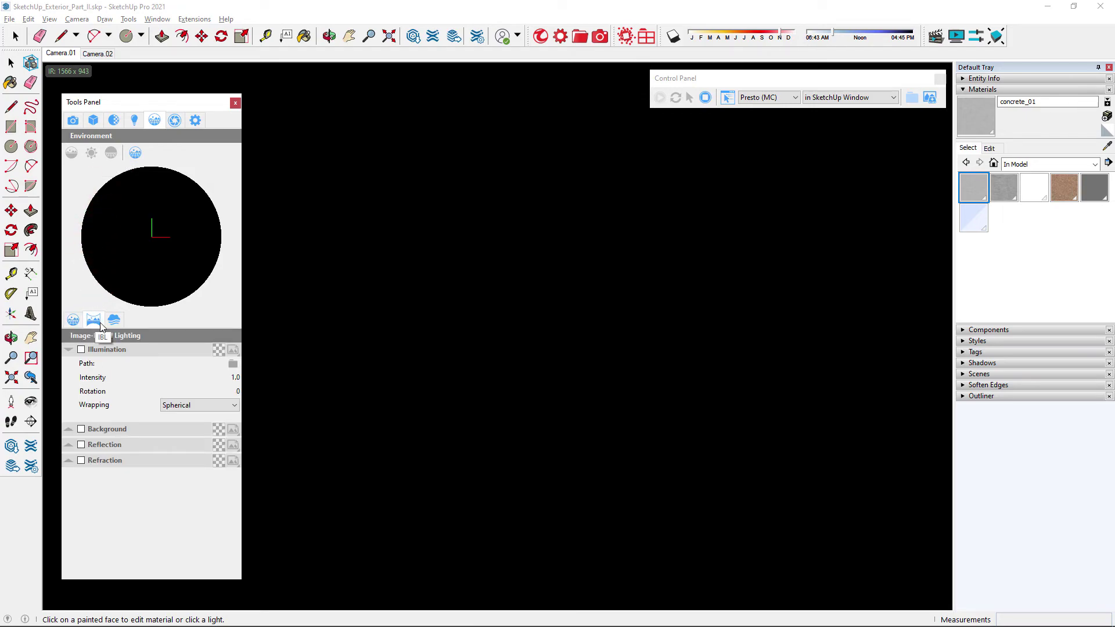
click(234, 366)
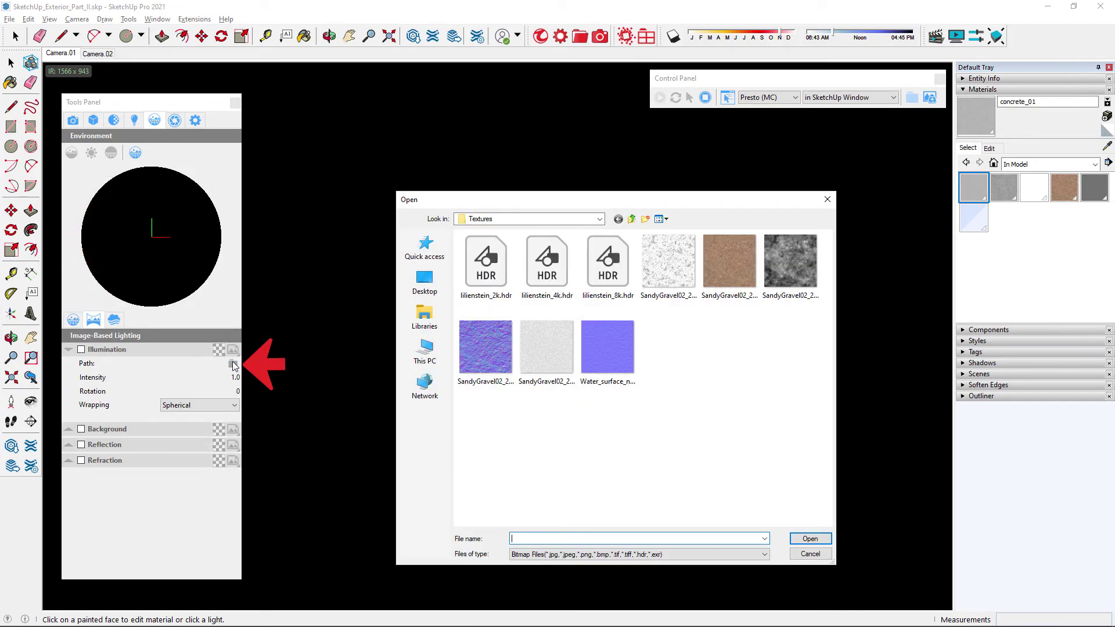
double_click(601, 266)
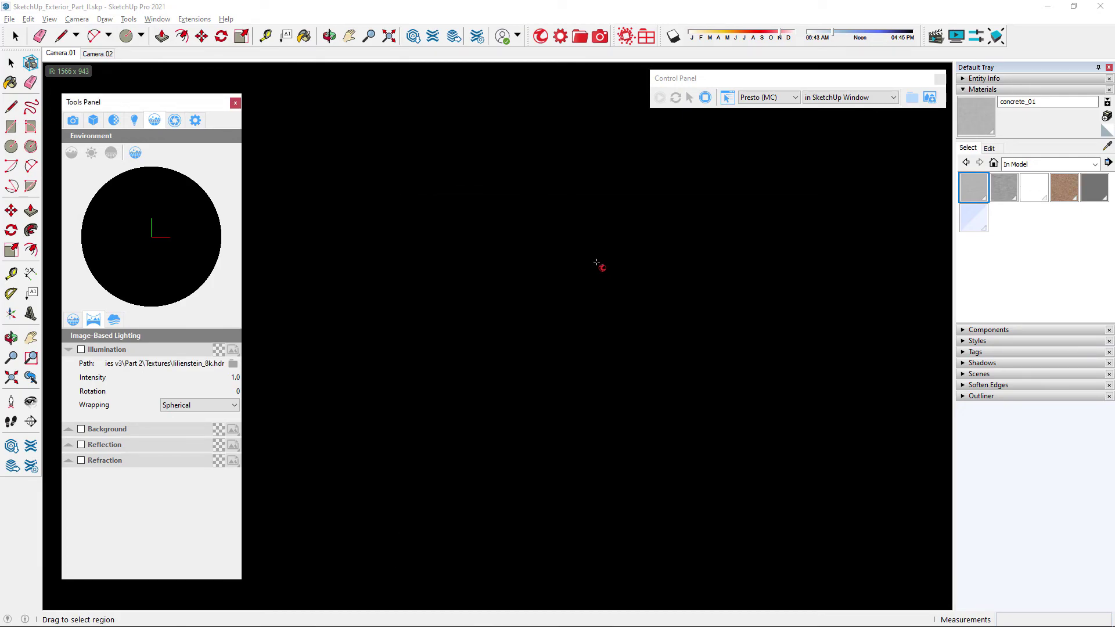
click(82, 351)
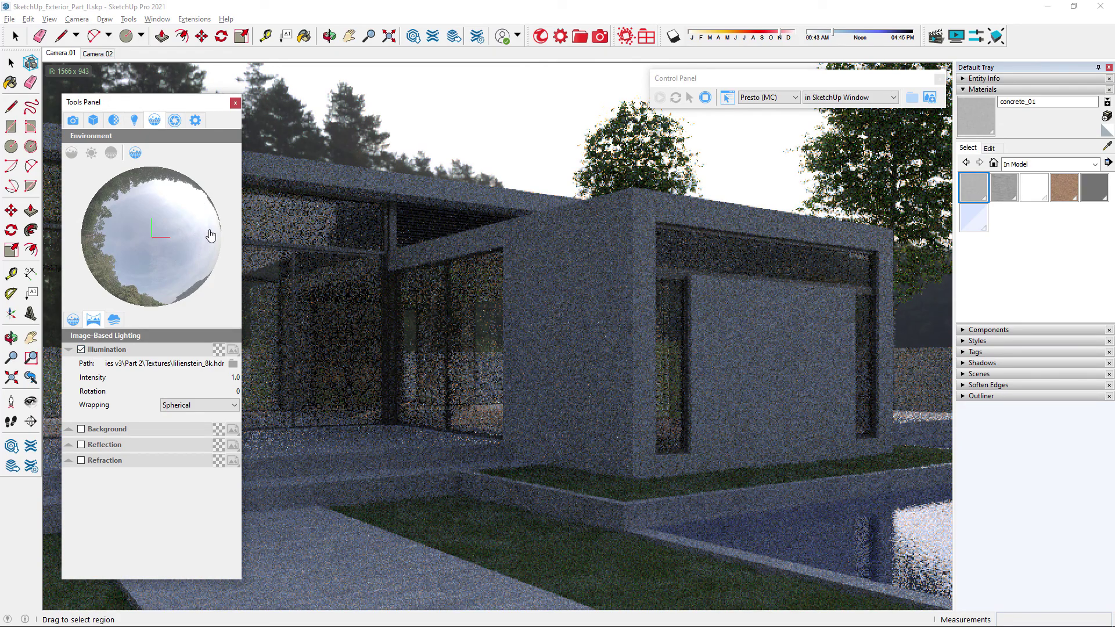
Enable the sun alongside the HDR sky and rotate the sky to 277.
click(201, 273)
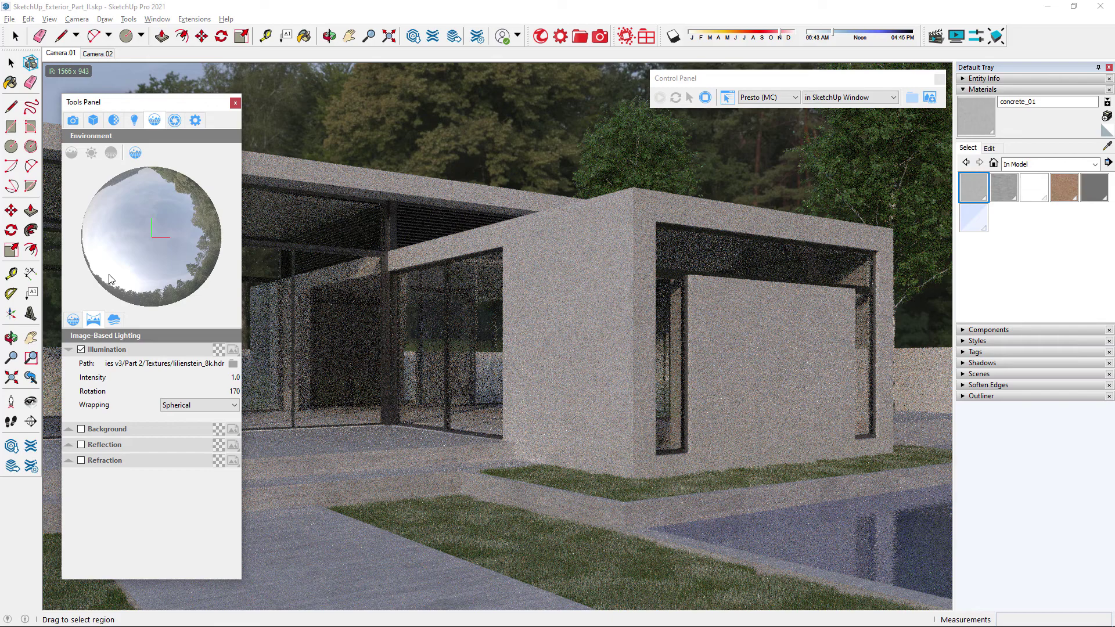
click(91, 155)
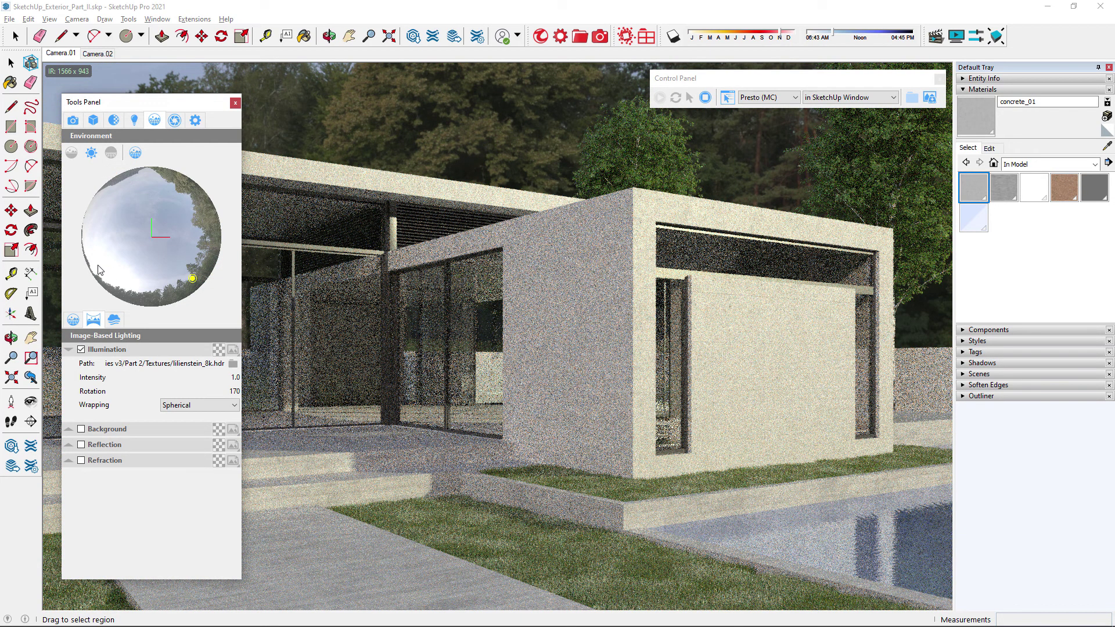
click(198, 288)
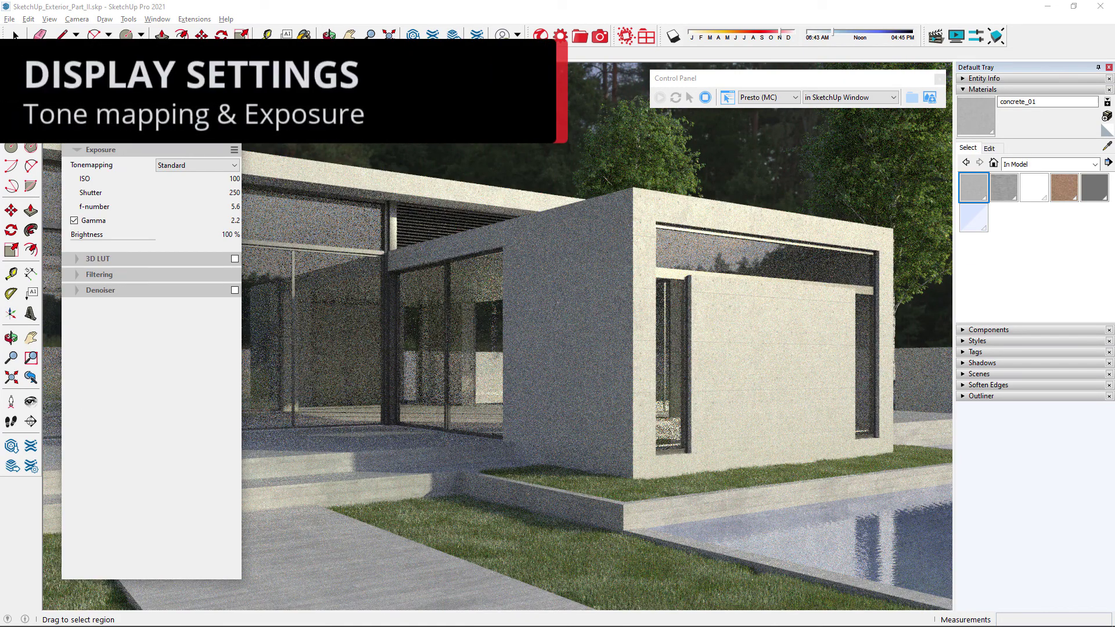
Keep Standard tone mapping and enable the Thea_False_Color.cube 3D LUT.
click(236, 164)
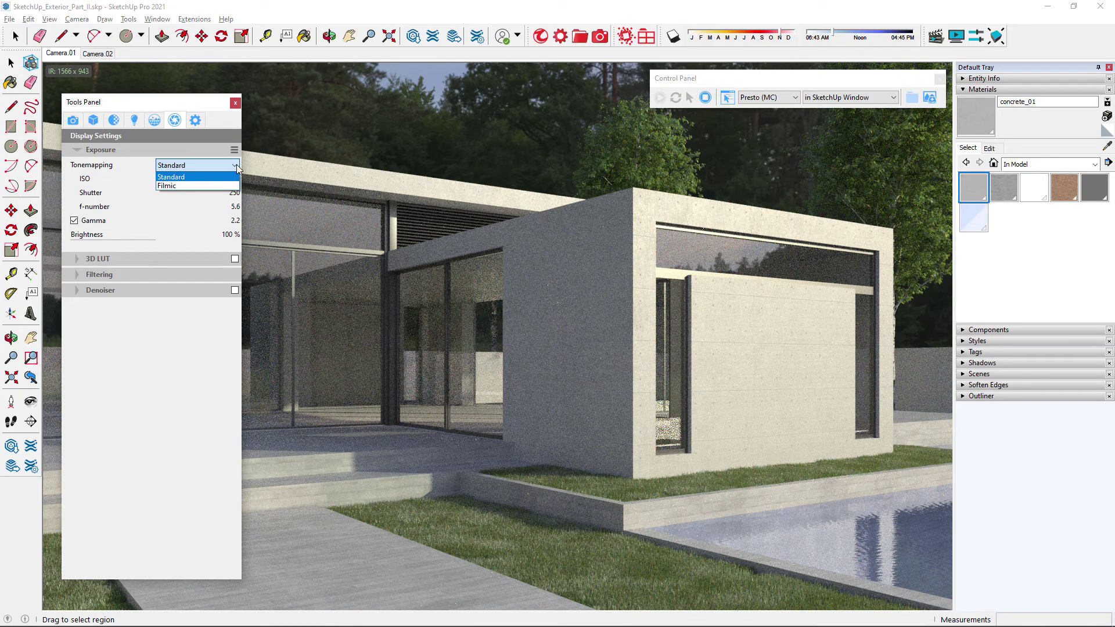
click(236, 165)
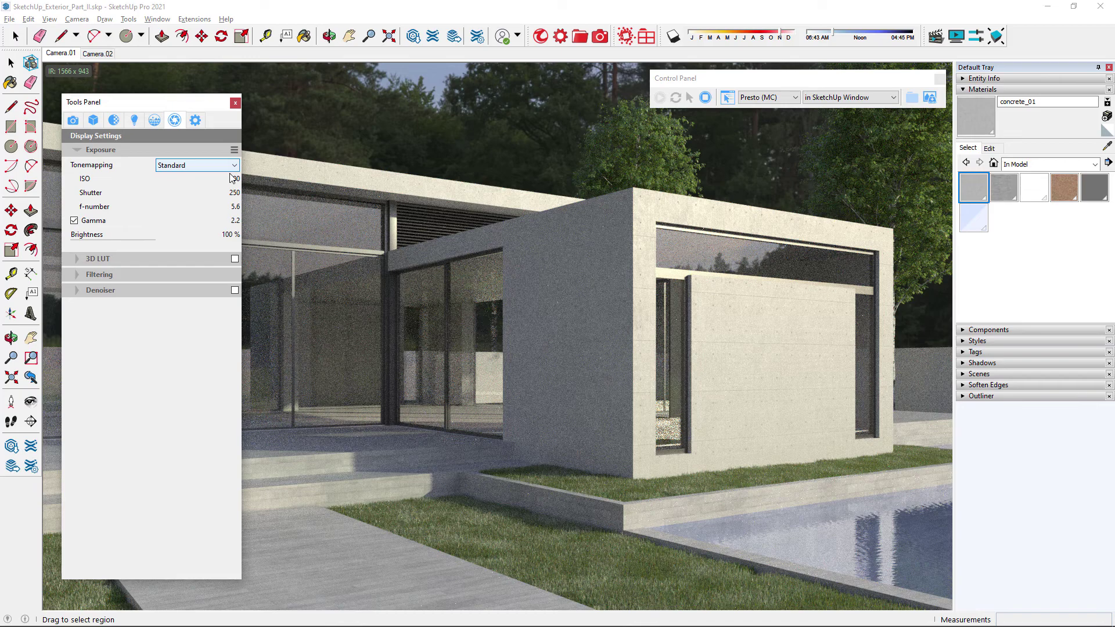
click(125, 260)
click(90, 277)
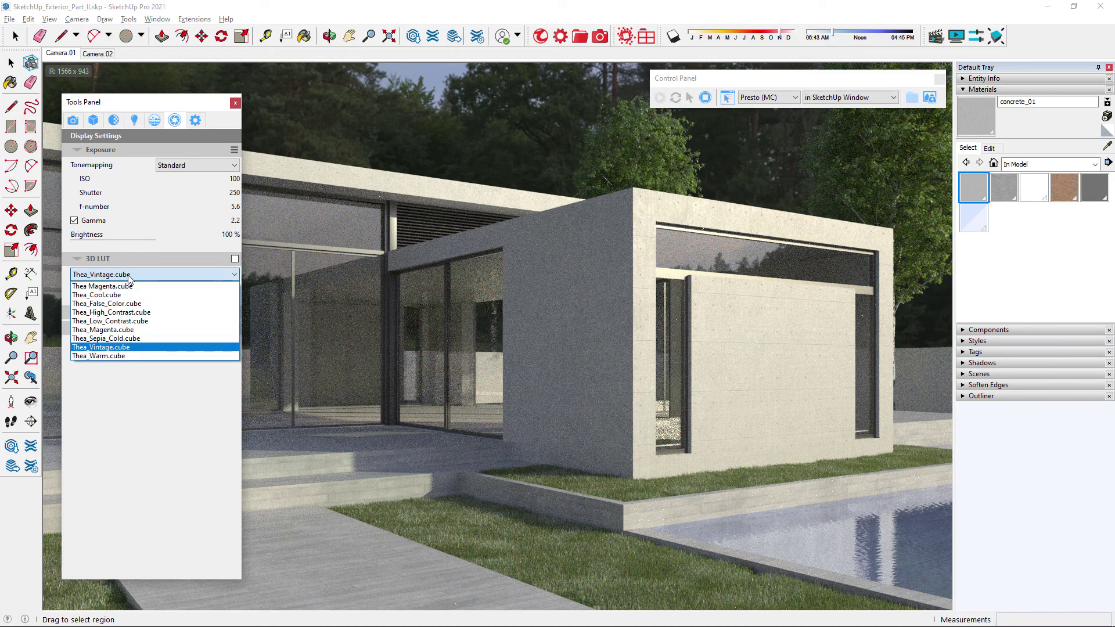
click(126, 307)
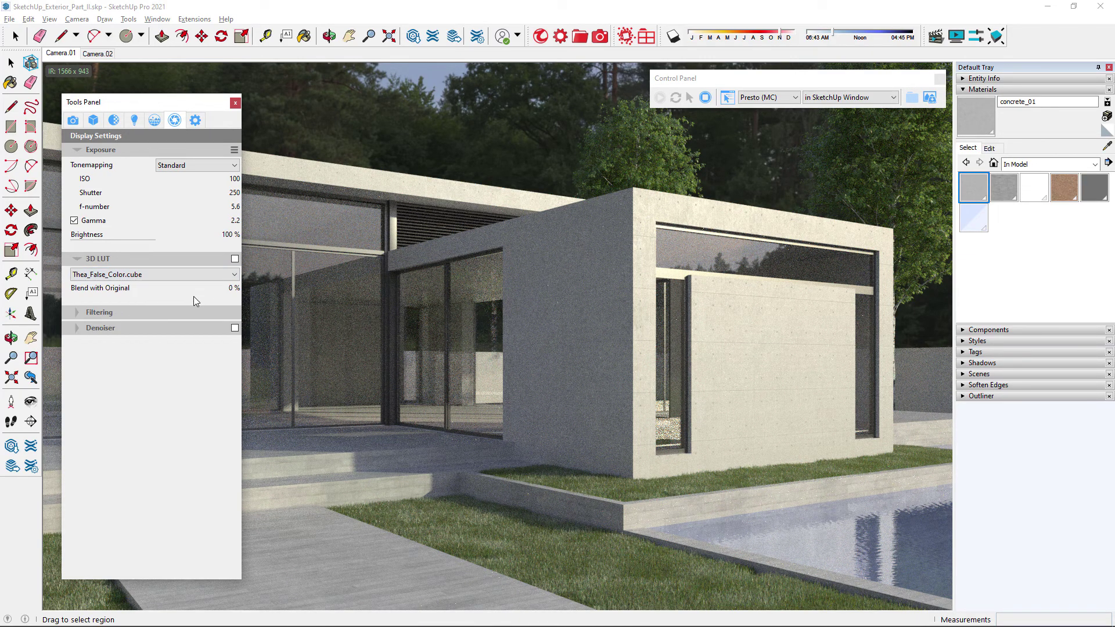
click(234, 259)
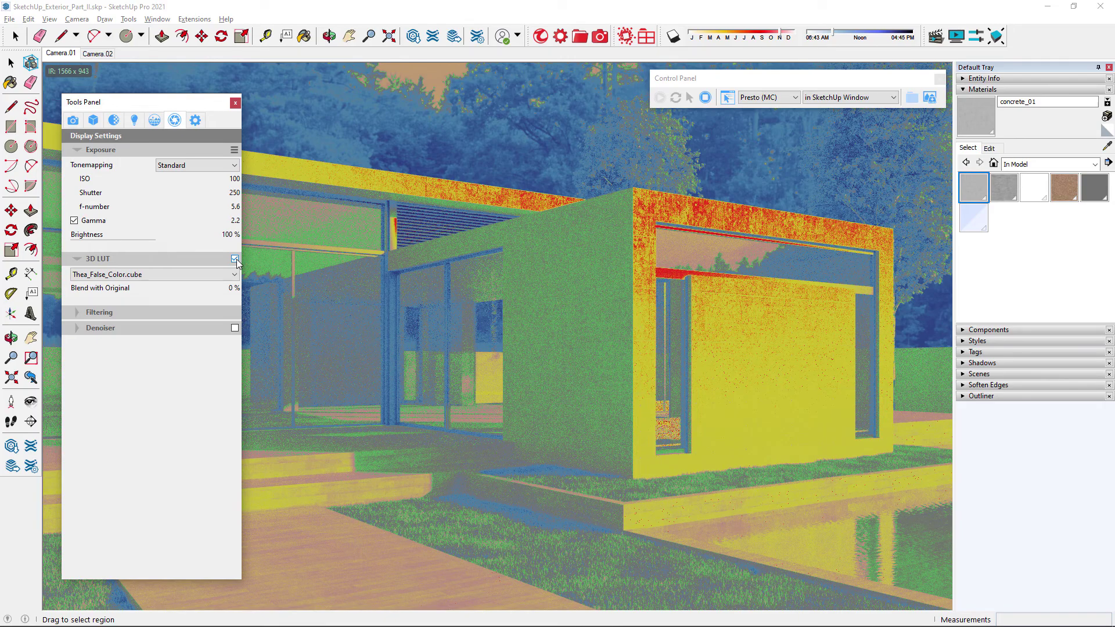
Switch tone mapping to Filmic with shadows 1%, highlights 65% and ISO 80.
click(235, 165)
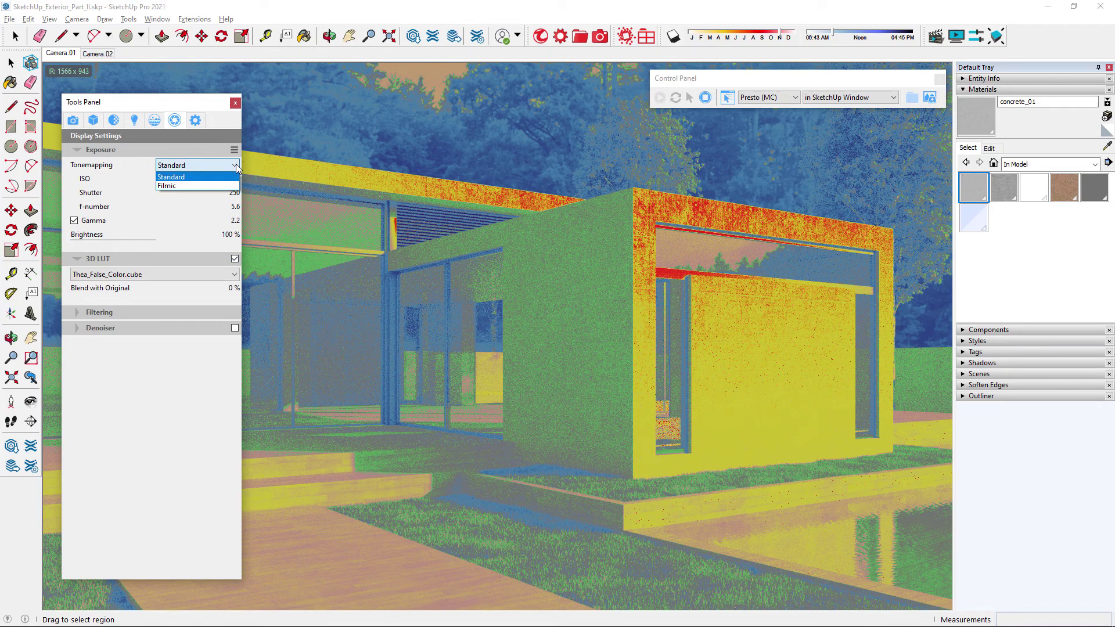
click(184, 183)
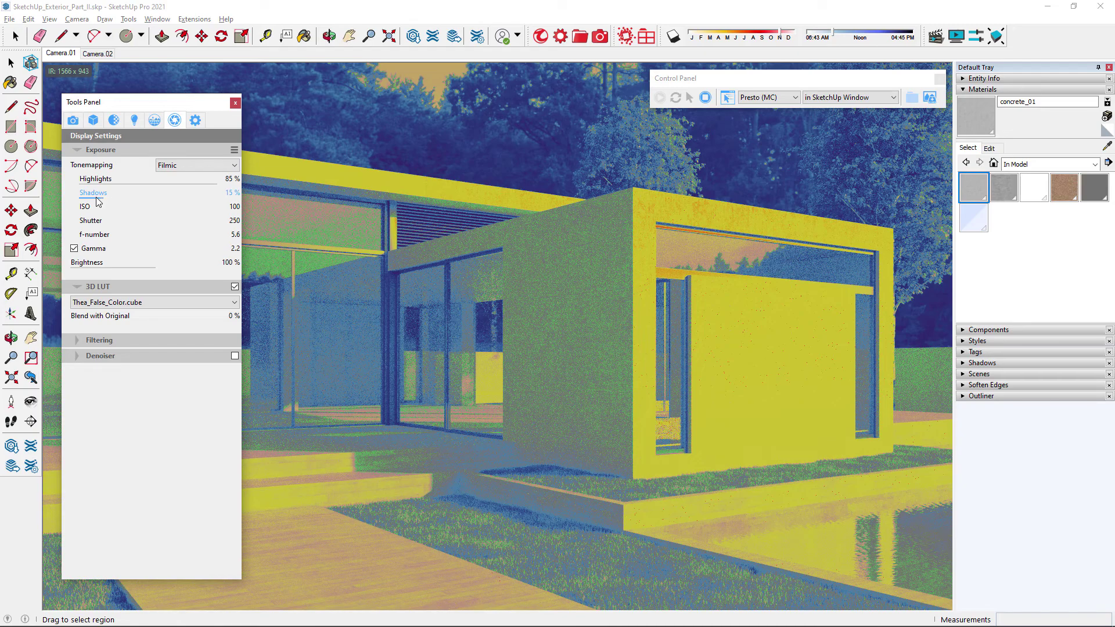
drag(102, 195, 83, 203)
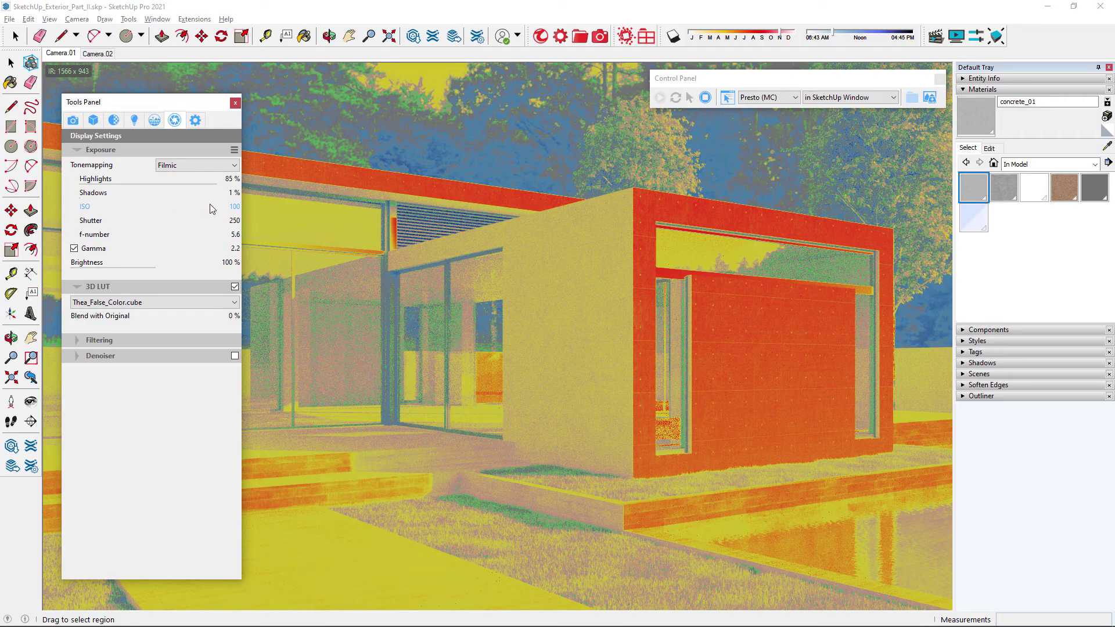
double_click(229, 207)
text(80)
key(Return)
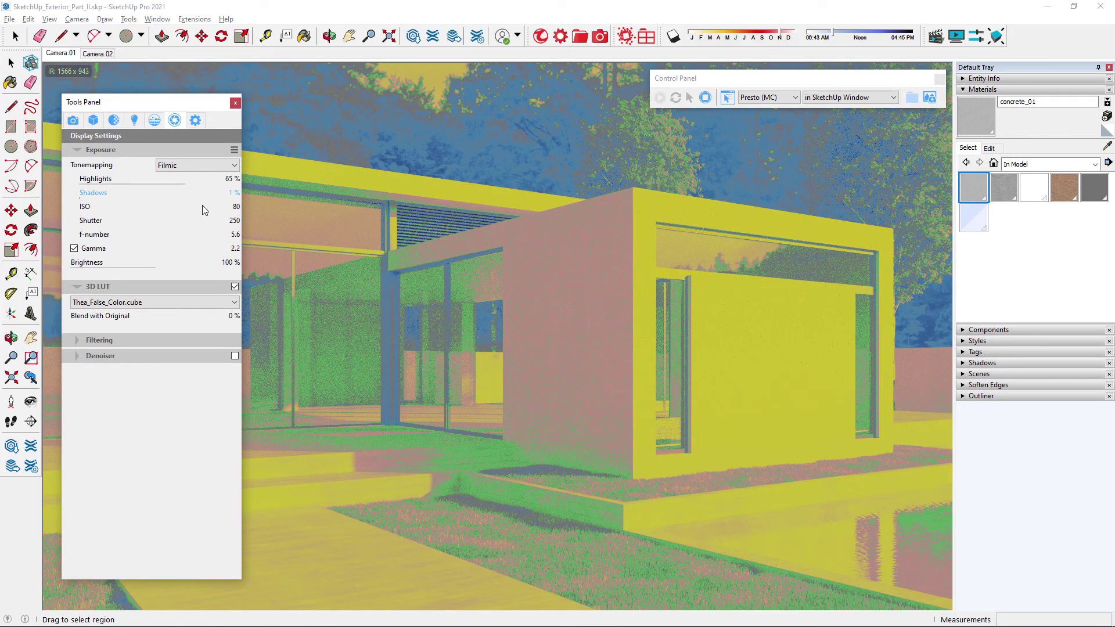
Replace the false-colour LUT with the Thea Magenta.cube LUT.
click(235, 287)
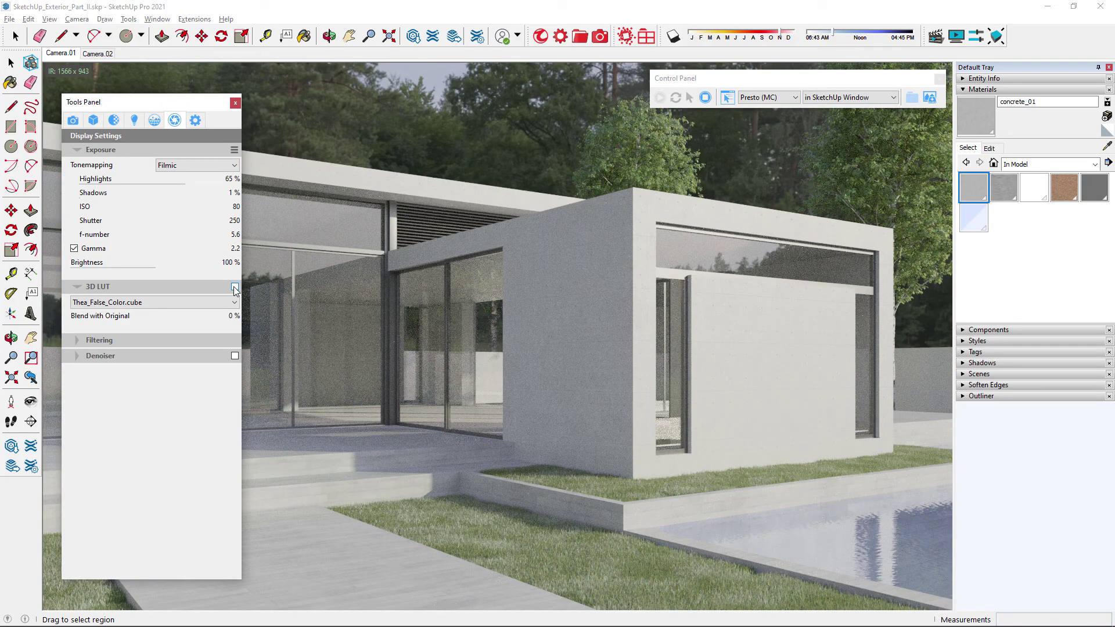
click(164, 302)
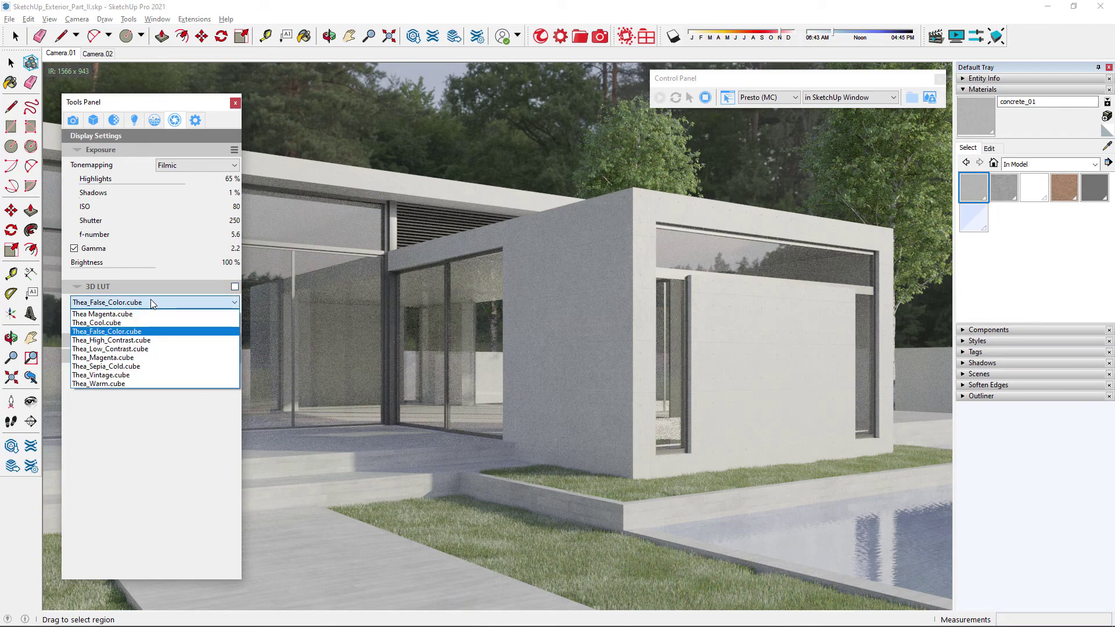
click(195, 313)
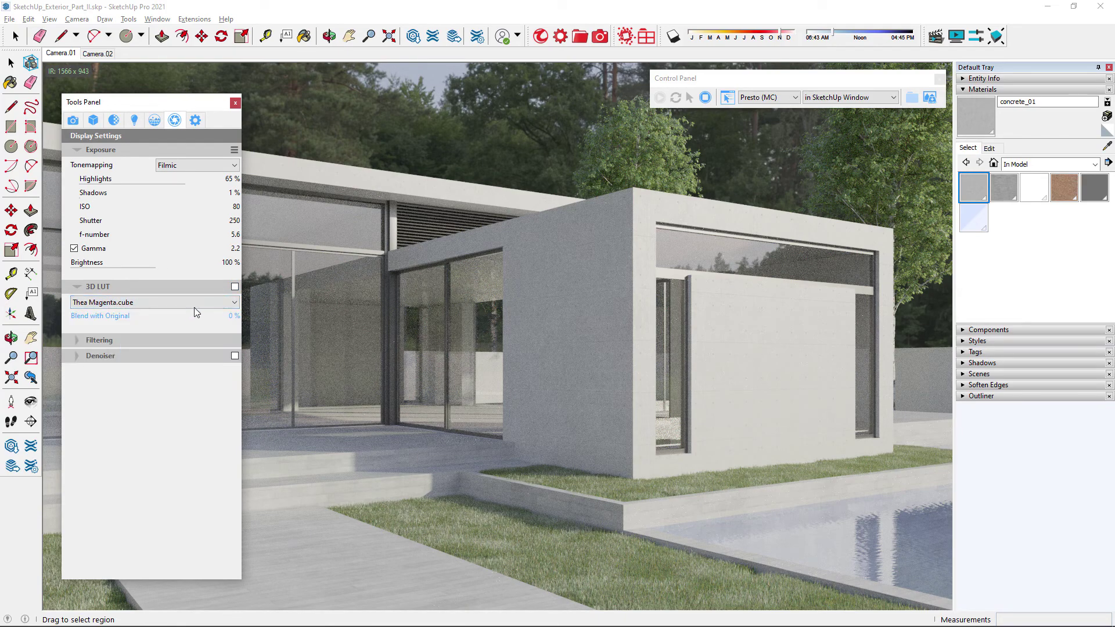
click(234, 286)
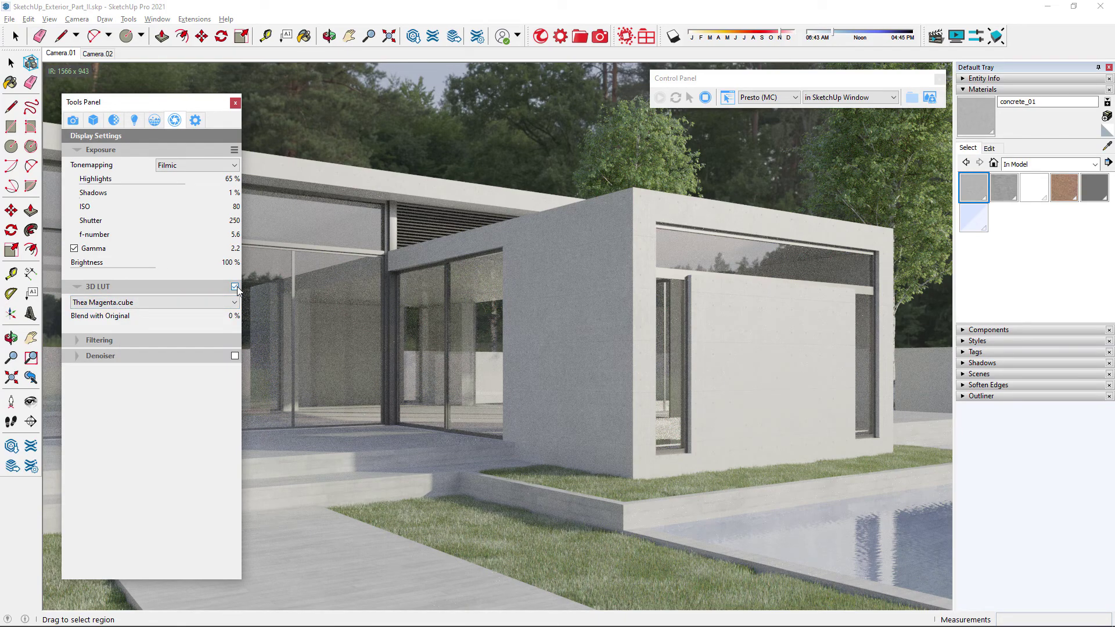
Load Thea_Vintage.cube as the LUT, then switch the 3D LUT off.
click(183, 302)
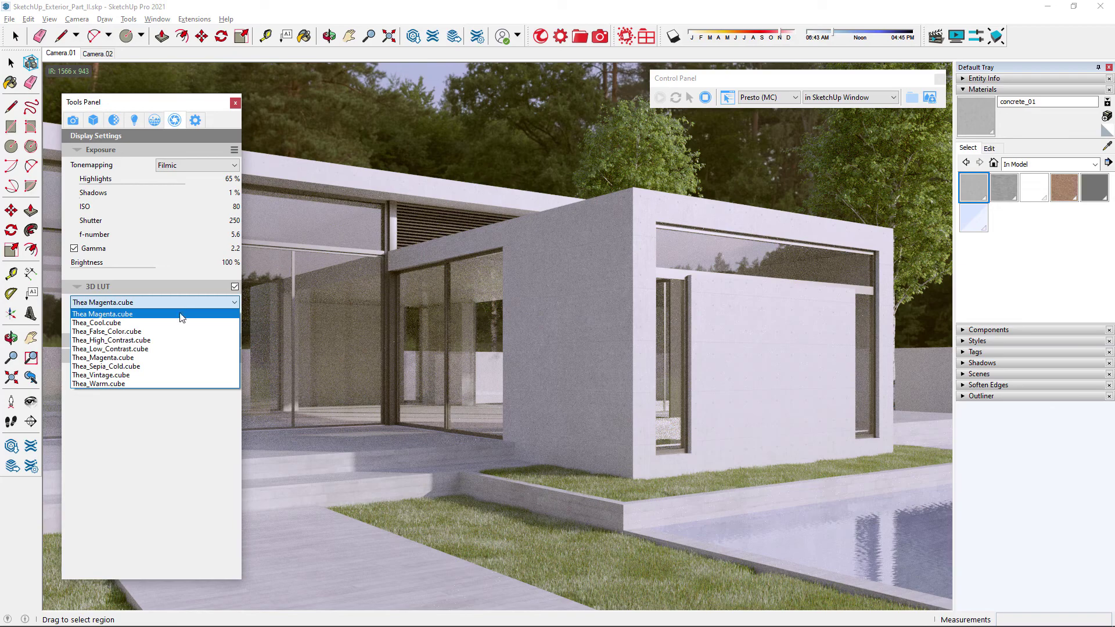
click(160, 375)
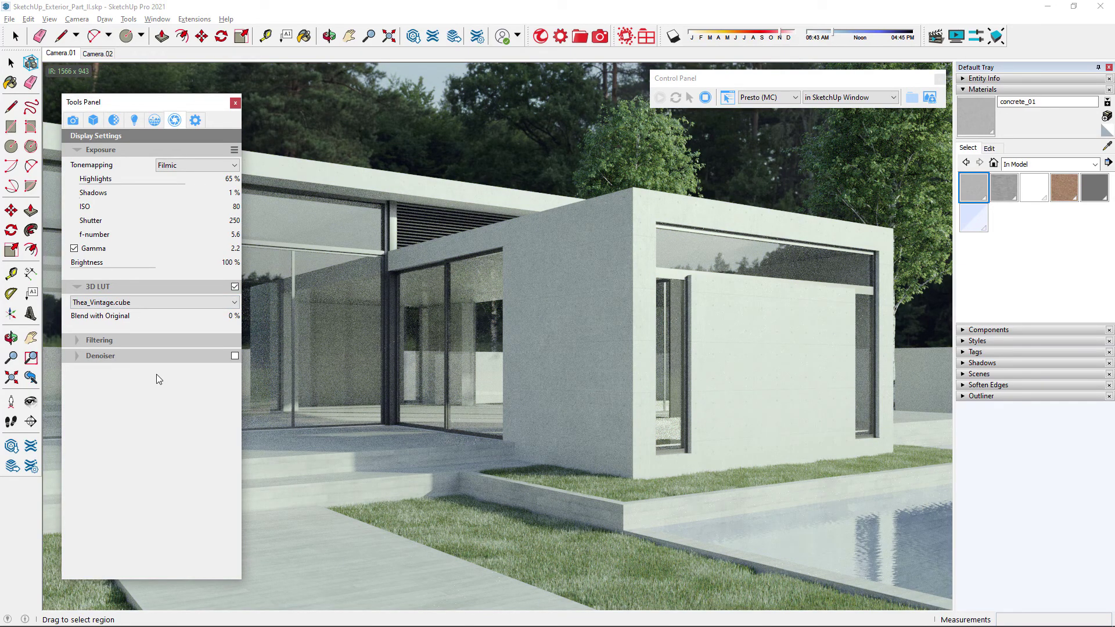
click(234, 287)
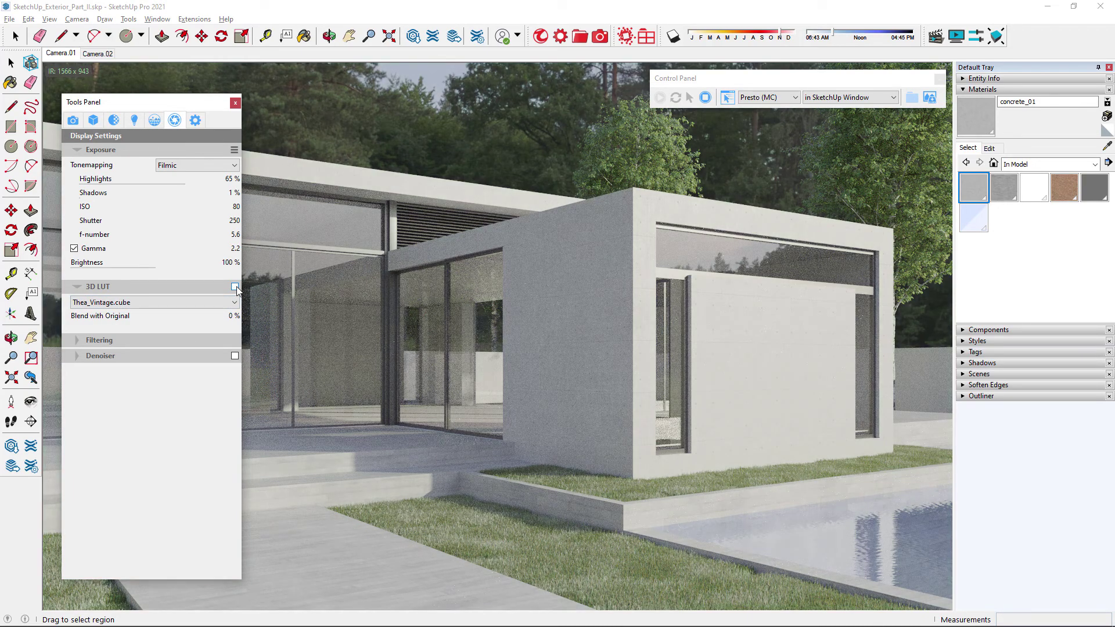
Set vignetting to 8%, enable 6500 K white balance, and expand the Denoiser section.
click(201, 287)
click(167, 304)
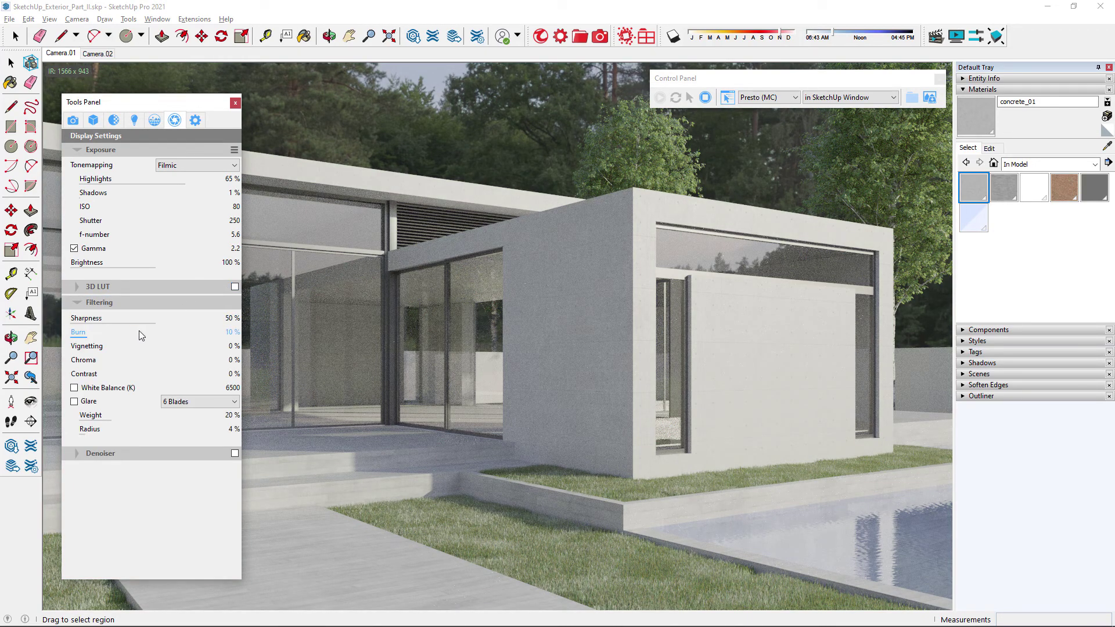
drag(79, 347, 100, 349)
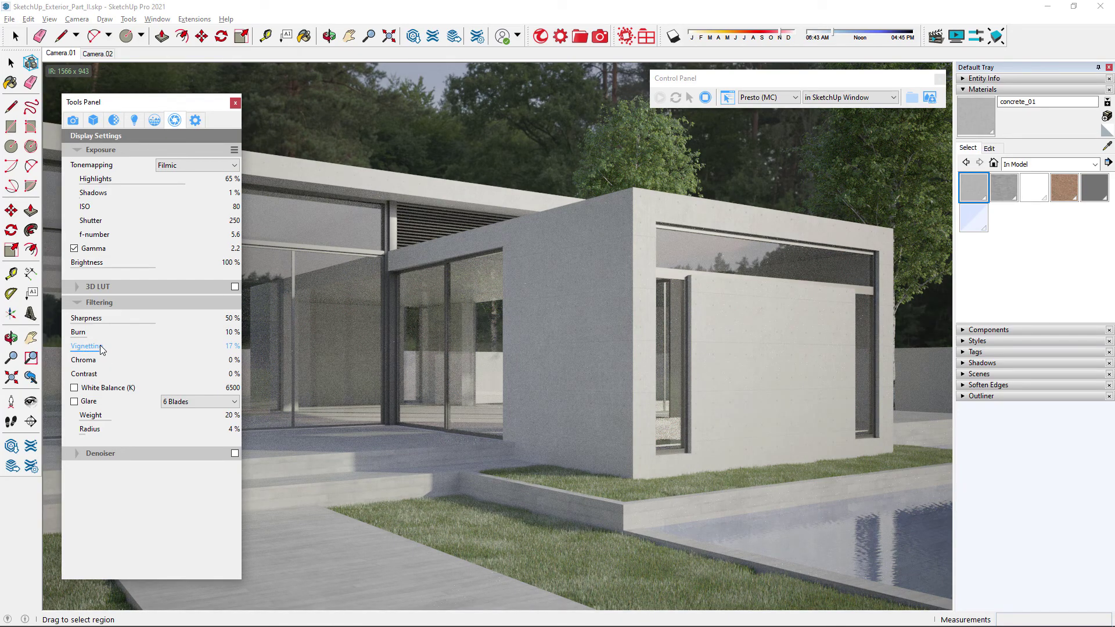
drag(101, 349, 85, 350)
click(74, 388)
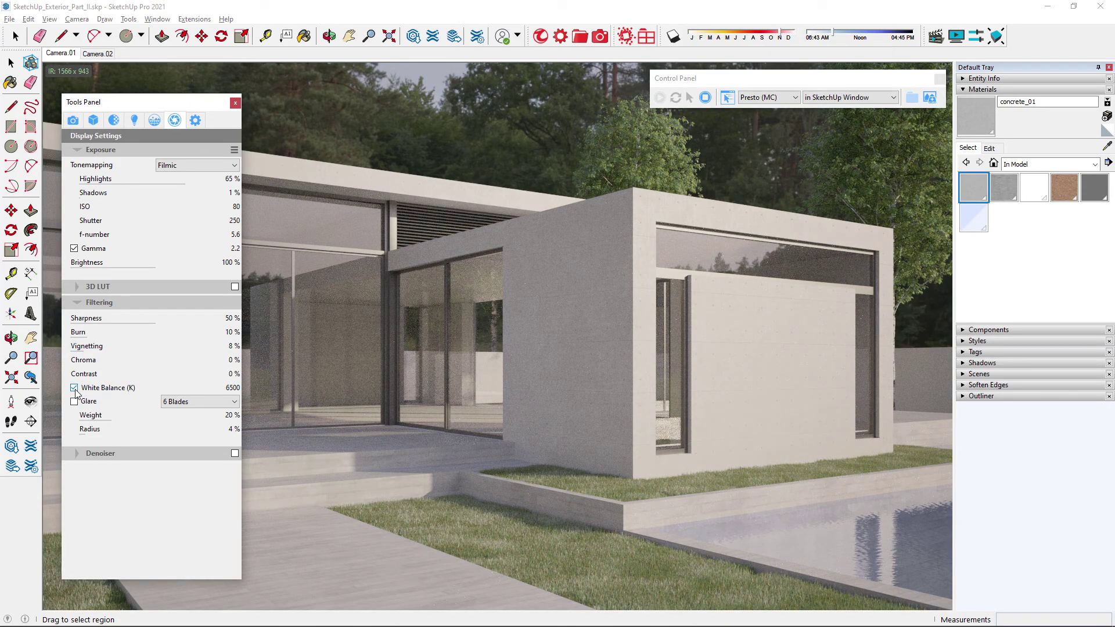
click(111, 303)
click(113, 318)
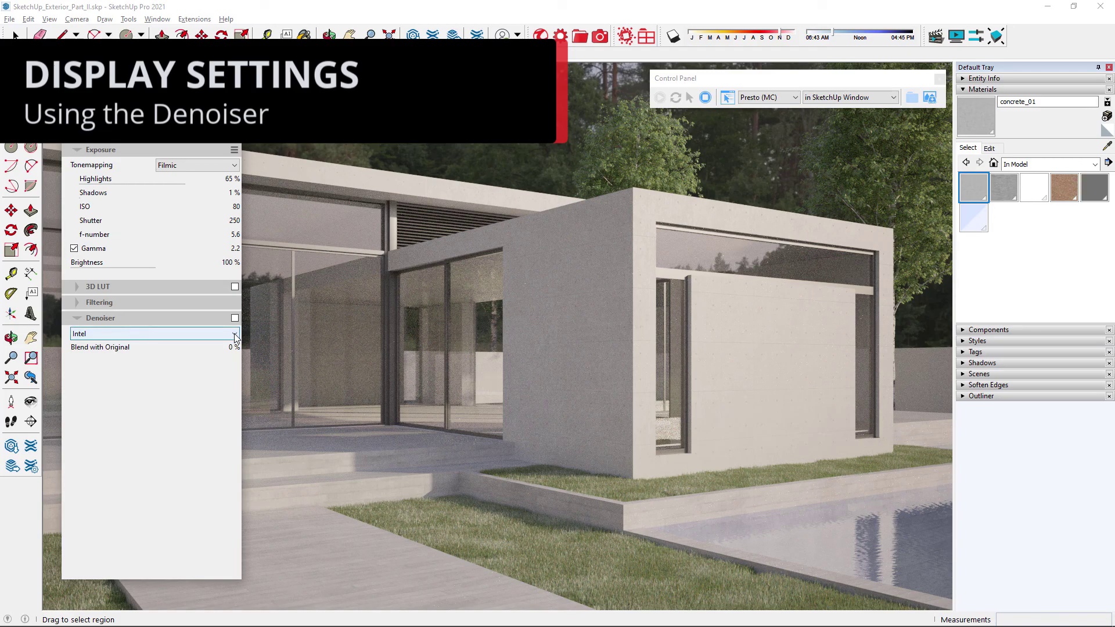
Enable the NVIDIA denoiser and orbit around the glass wall to inspect it.
click(234, 338)
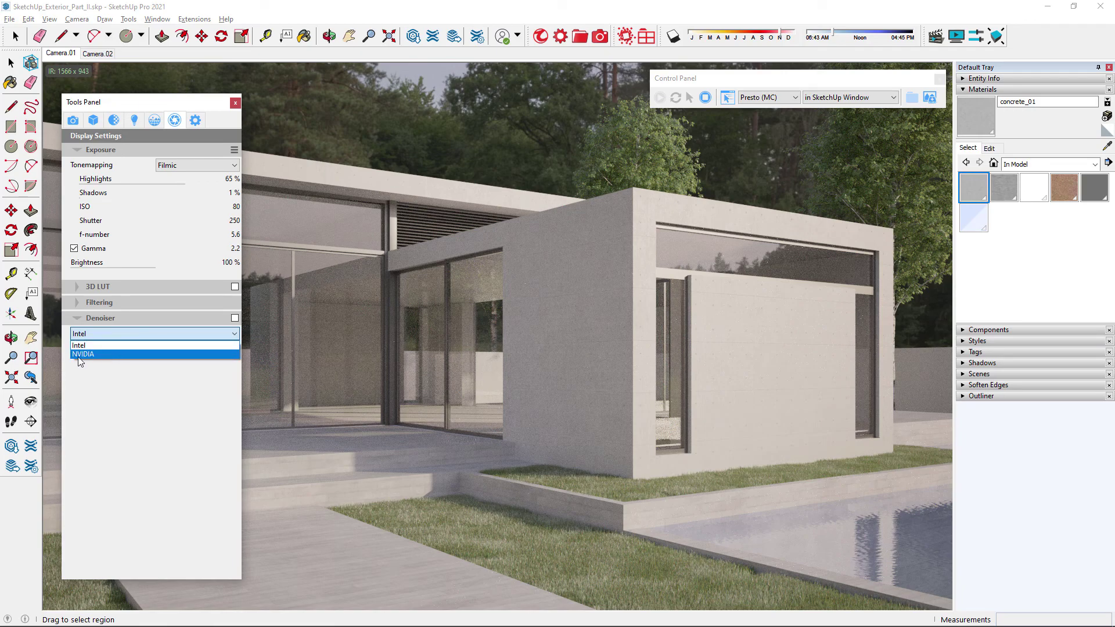
click(97, 355)
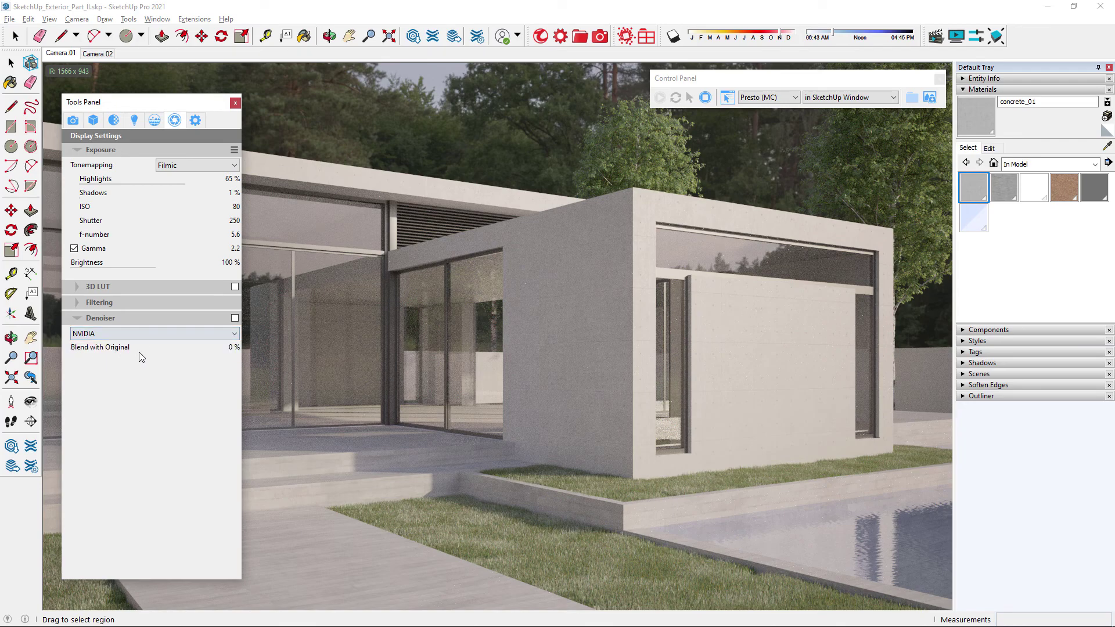
click(235, 319)
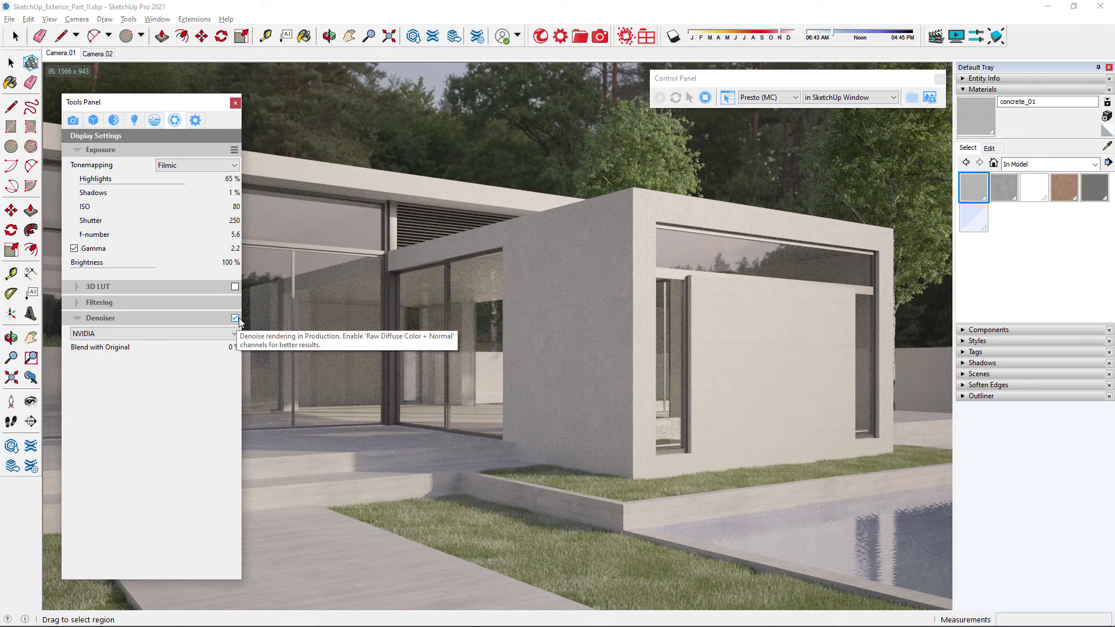
click(454, 364)
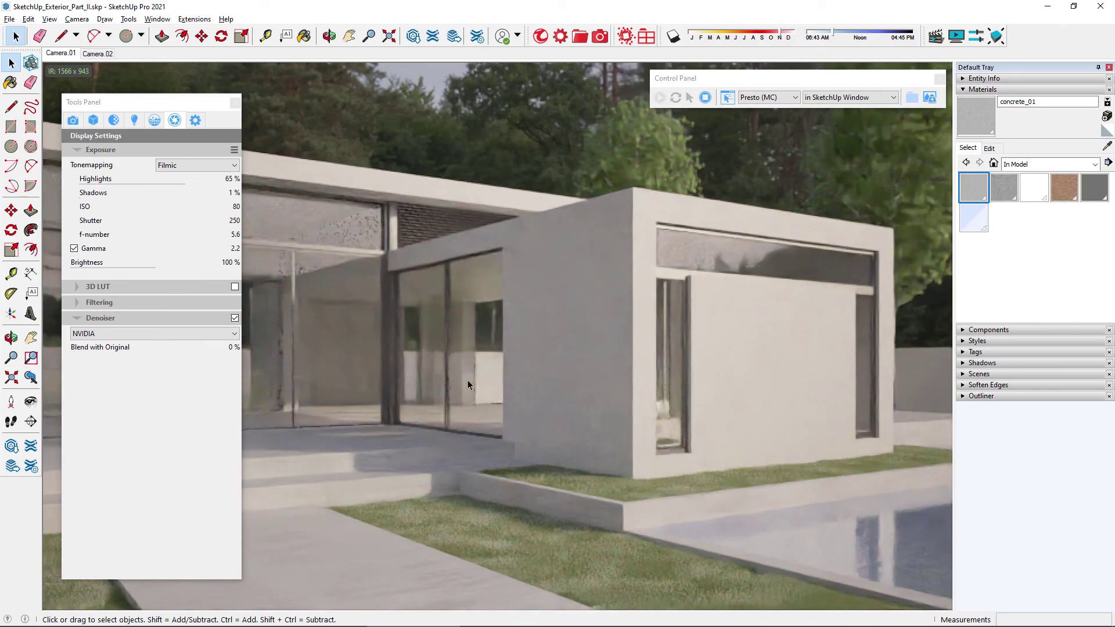
middle_drag(468, 380, 495, 387)
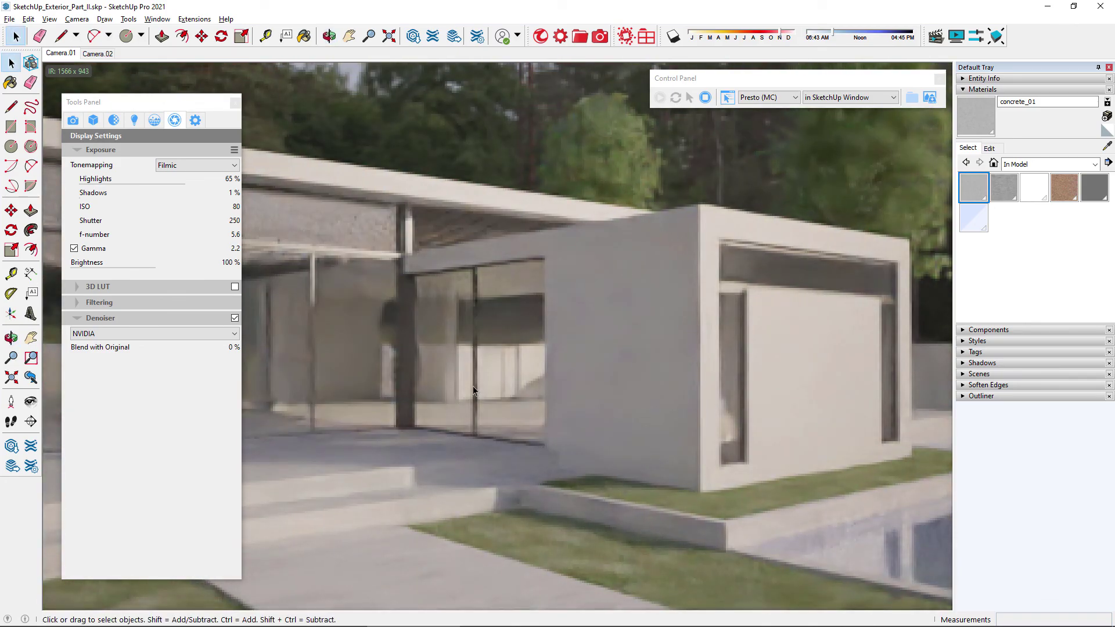
scroll(473, 391, up, 3)
scroll(463, 386, up, 2)
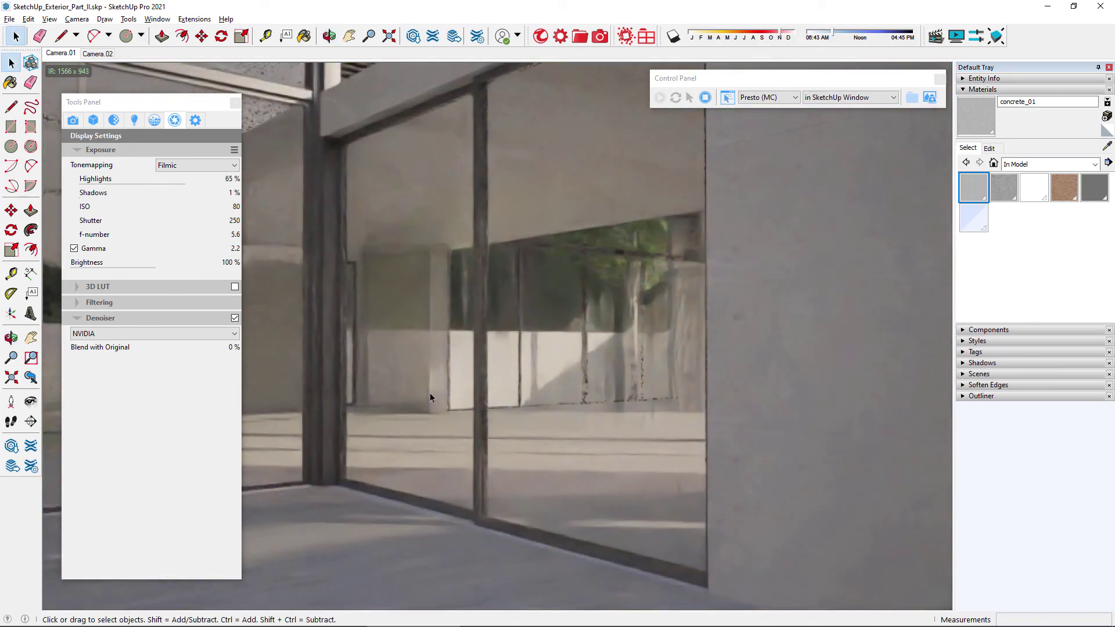
scroll(430, 398, up, 2)
mouse_move(460, 381)
middle_down()
mouse_move(604, 393)
mouse_move(819, 386)
middle_up()
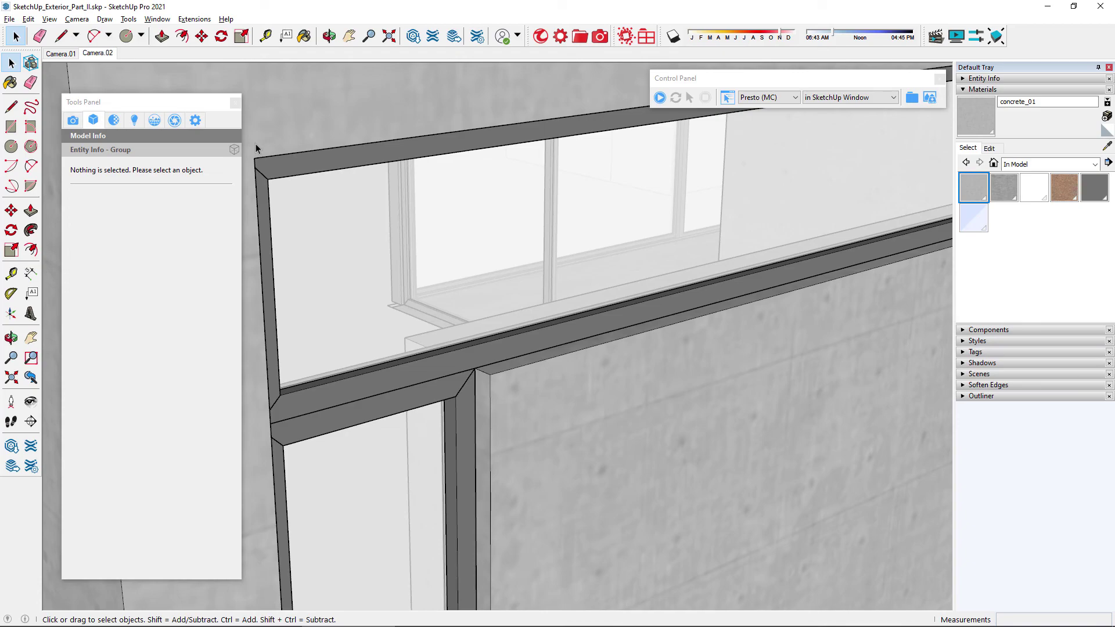
Turn on beveling for the Metal Frames group under Beveling and Edge Ramp.
click(446, 85)
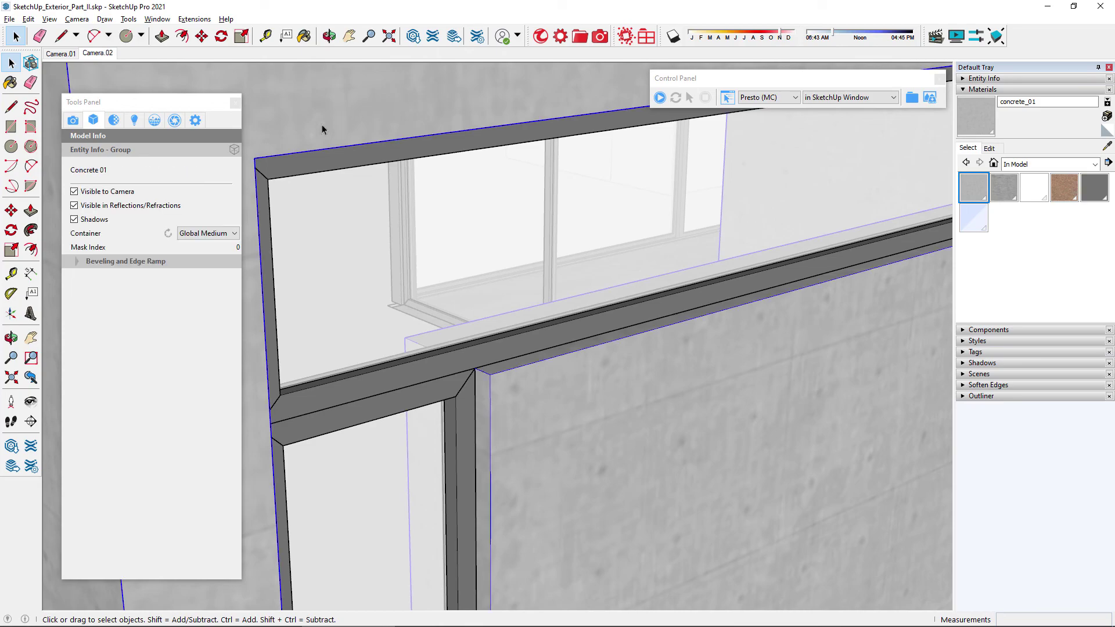
click(112, 261)
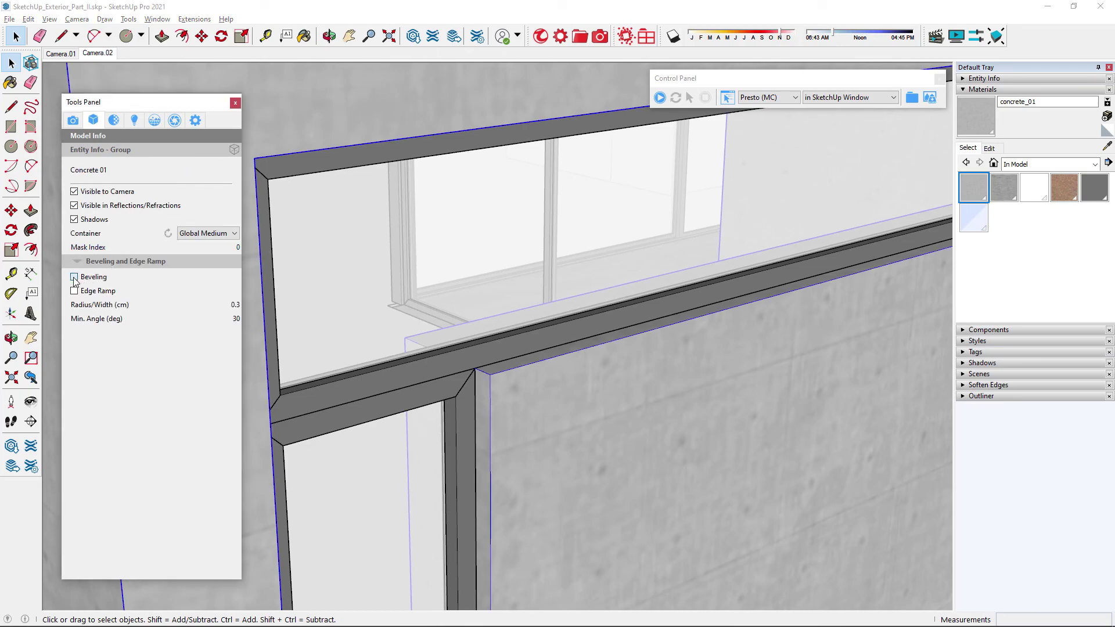
click(295, 172)
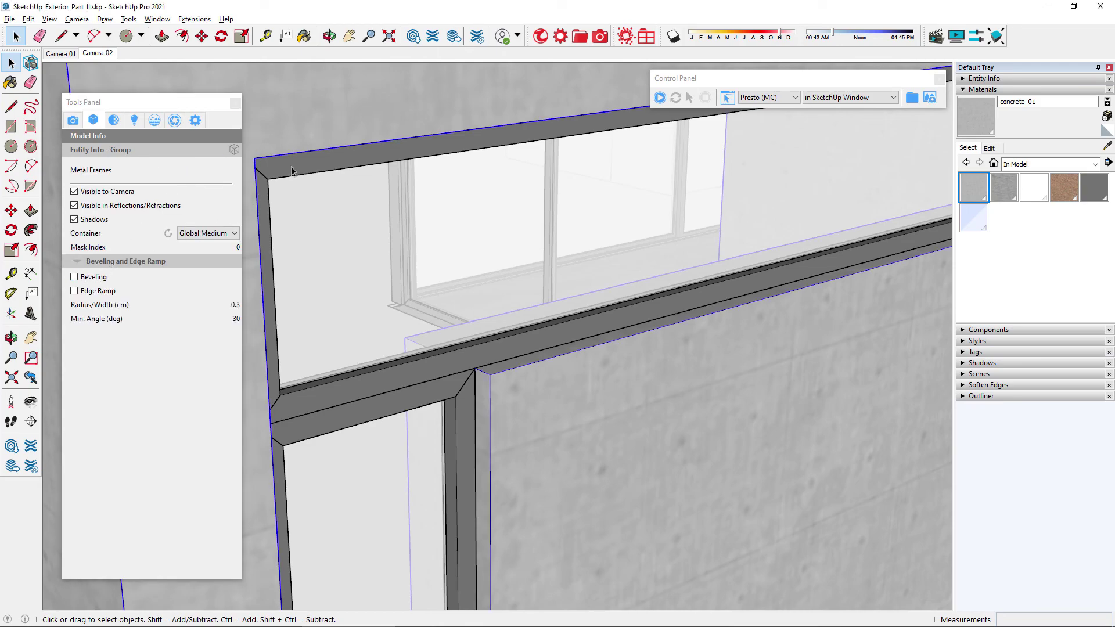
click(75, 277)
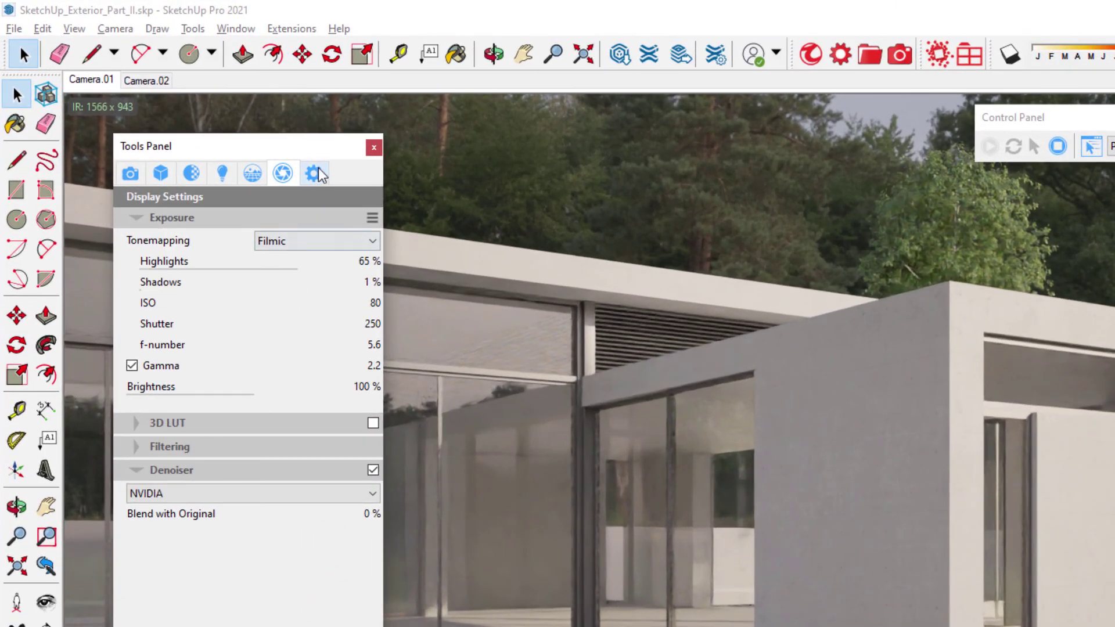
Turn on Presto clay mode and shift the sun time toward late afternoon.
click(210, 114)
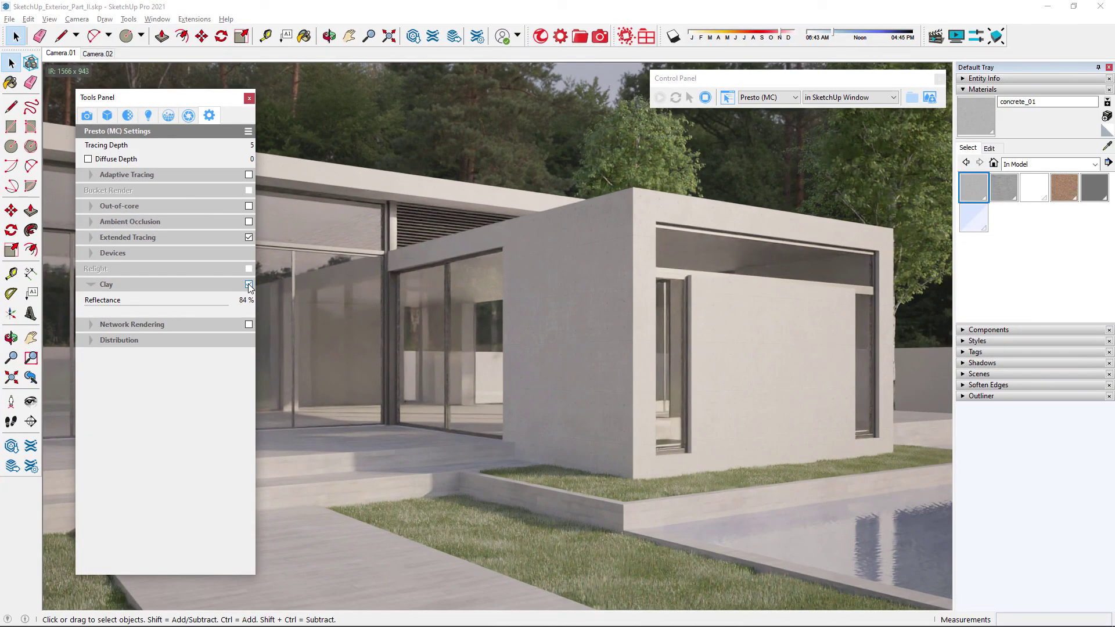
click(249, 284)
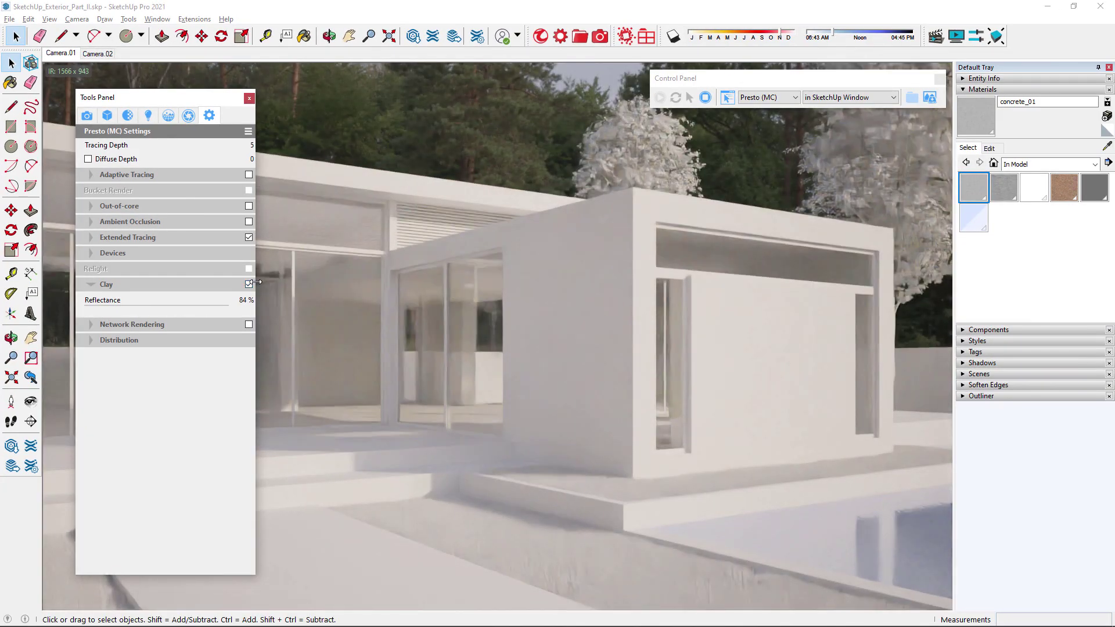
drag(833, 37, 906, 38)
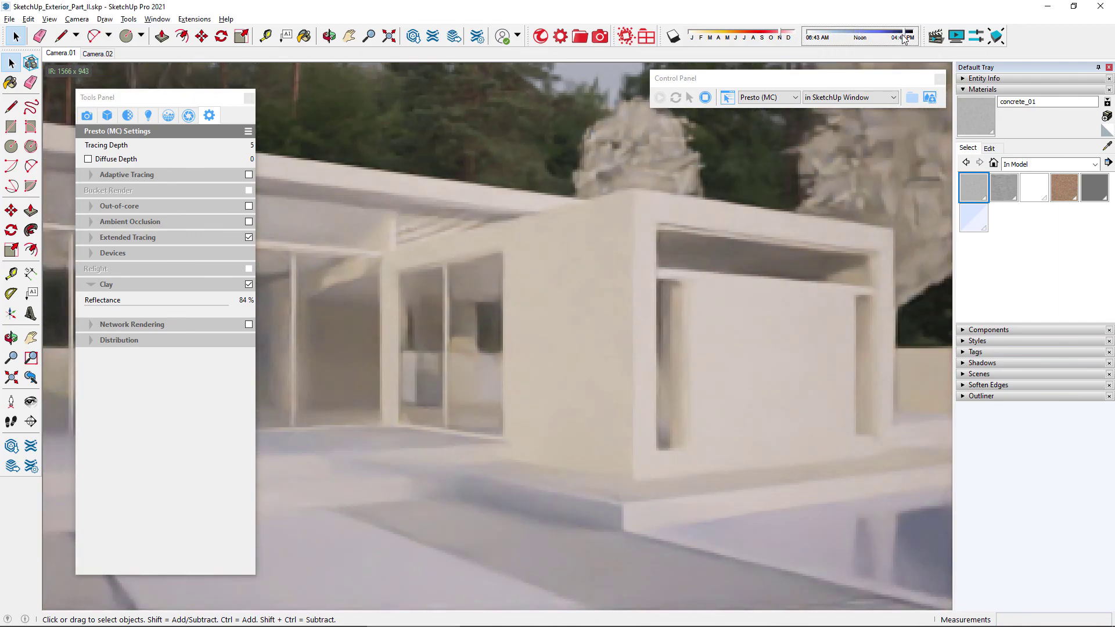
Rotate the image-based lighting to 161, then turn clay mode off.
click(168, 115)
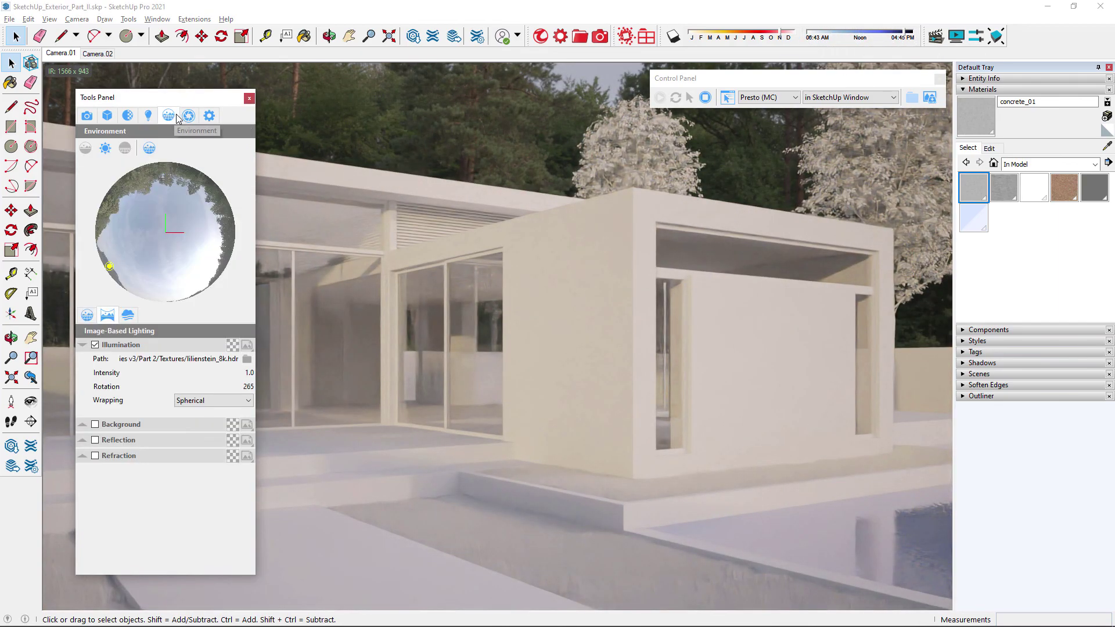
click(114, 270)
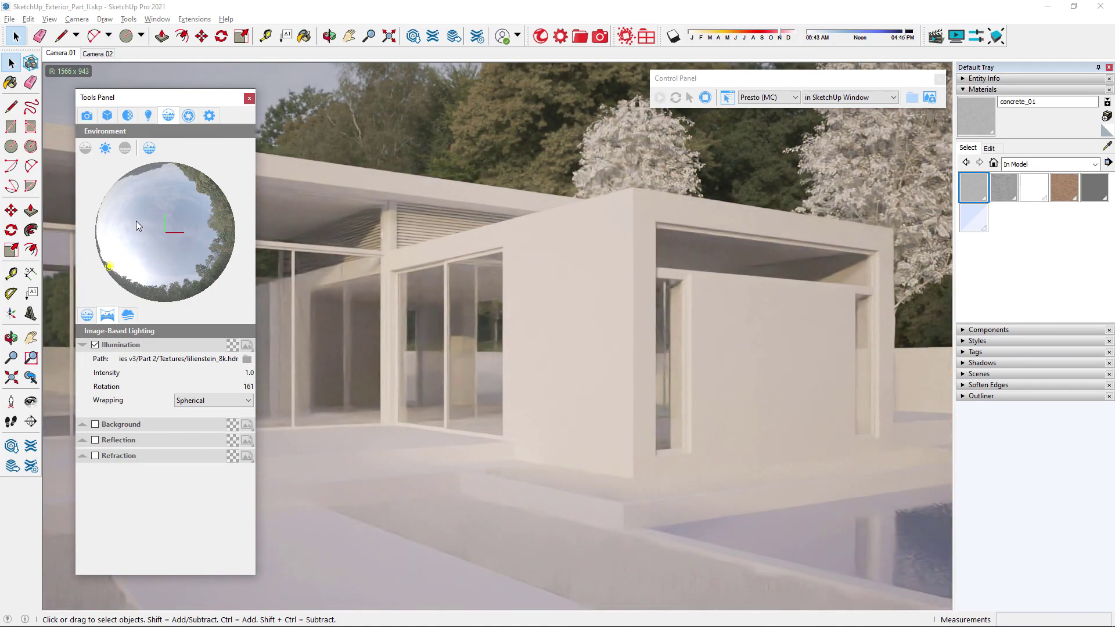
click(210, 116)
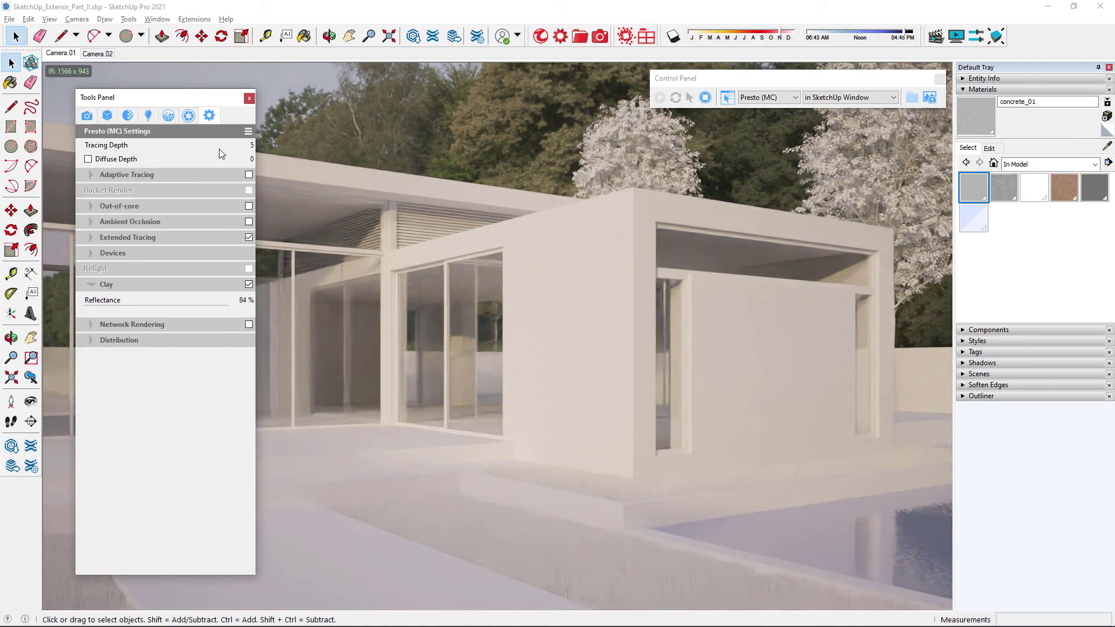
click(249, 284)
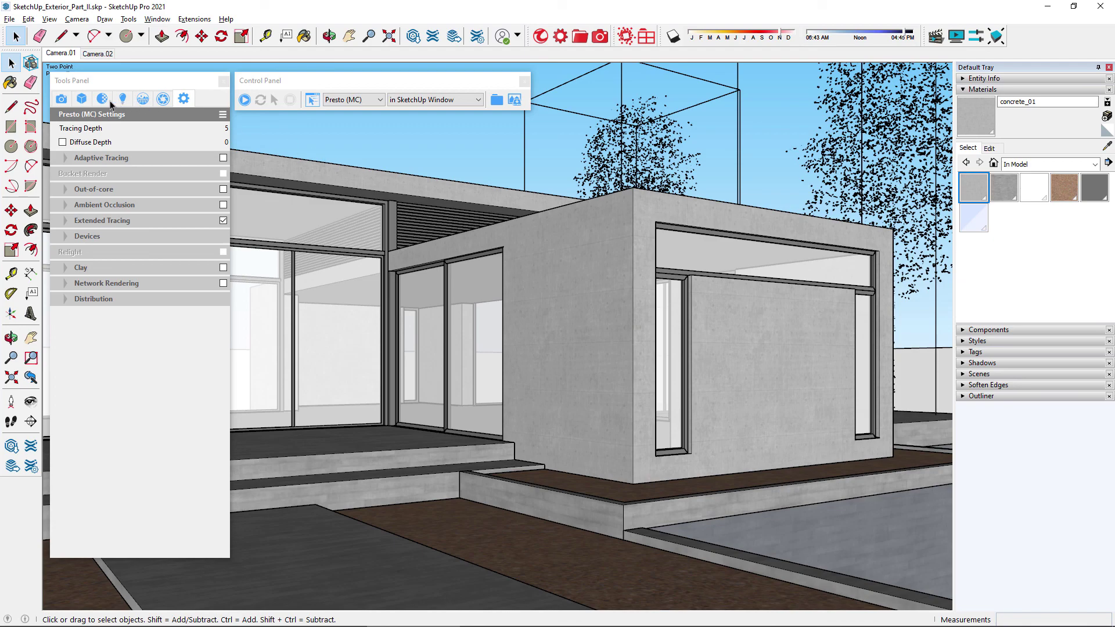
Set the camera image width to 1920 (1920×1080) and switch to production rendering.
click(60, 99)
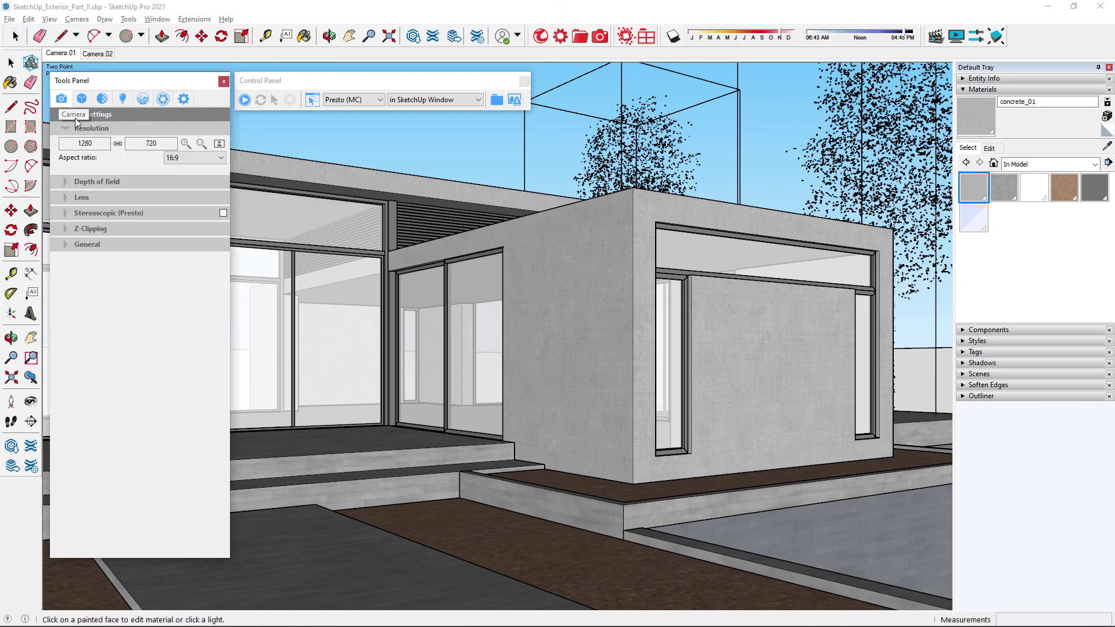
drag(92, 143, 59, 143)
text(1920)
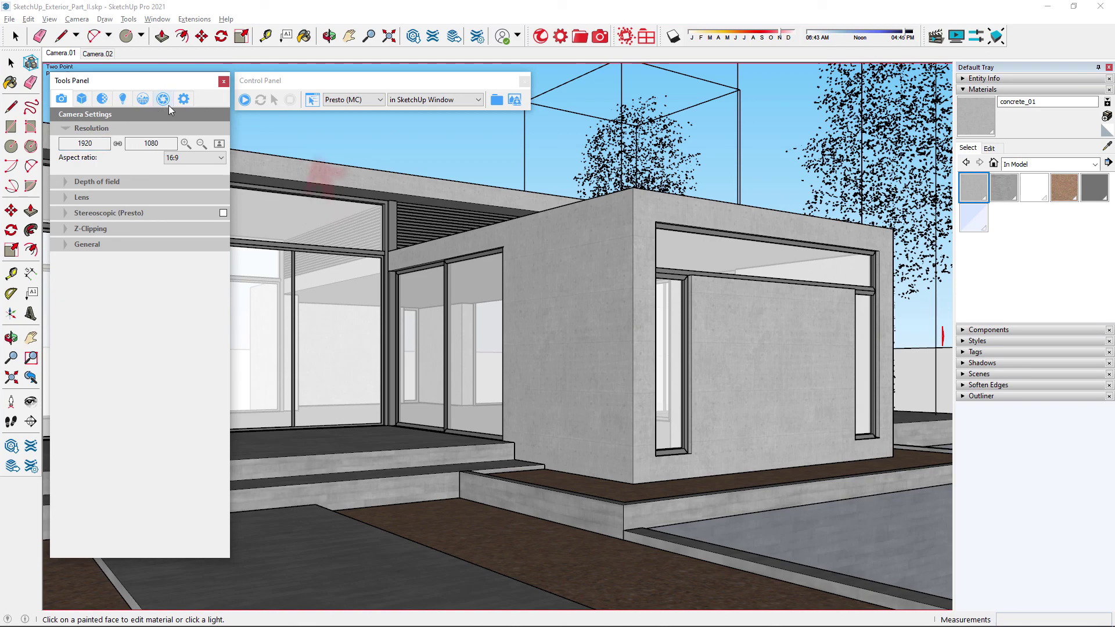
click(310, 102)
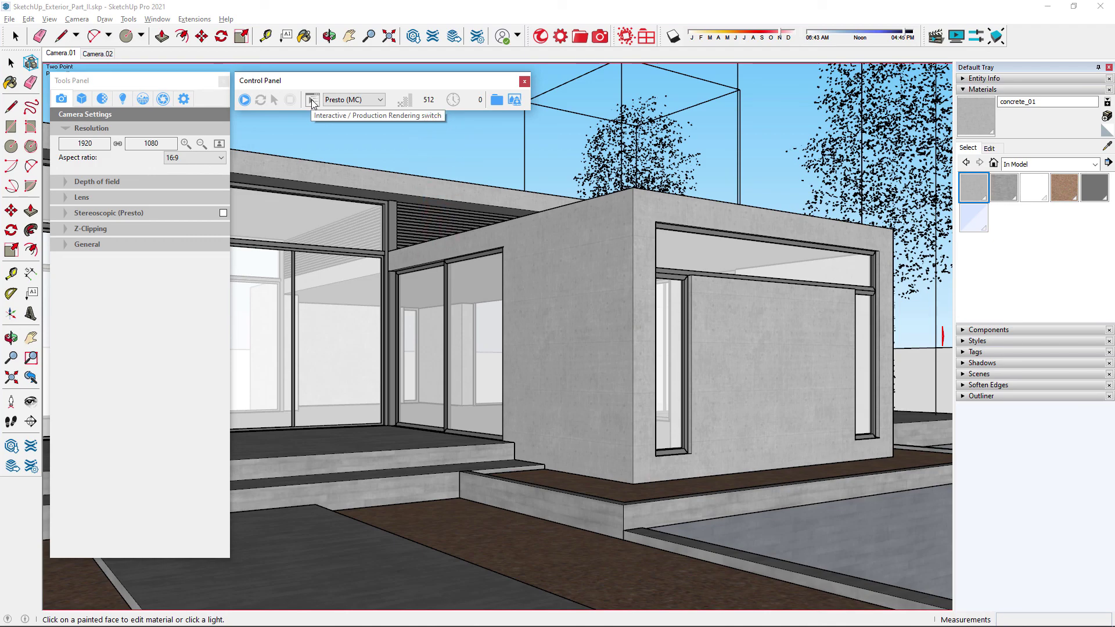
Set the production sample limit to 128 and change the denoiser to Intel.
click(312, 103)
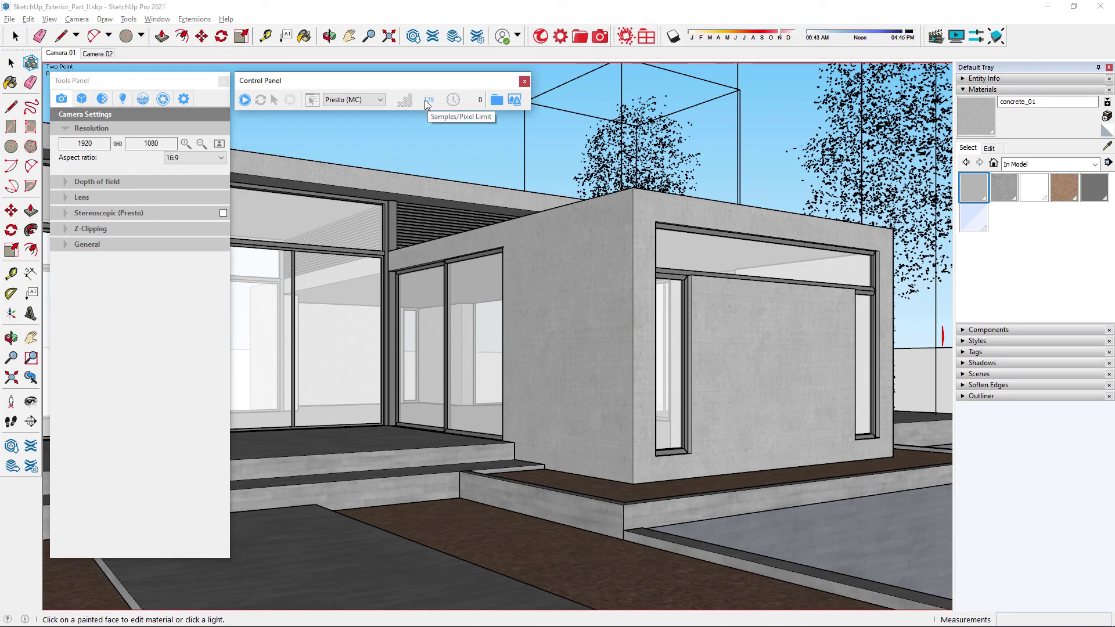
click(163, 99)
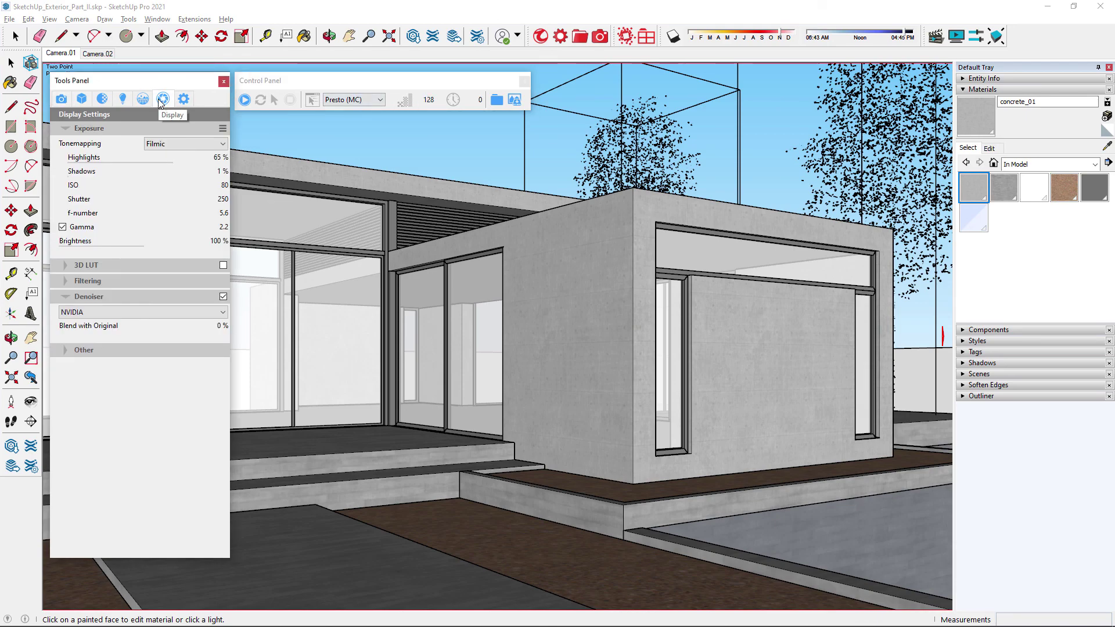
click(87, 311)
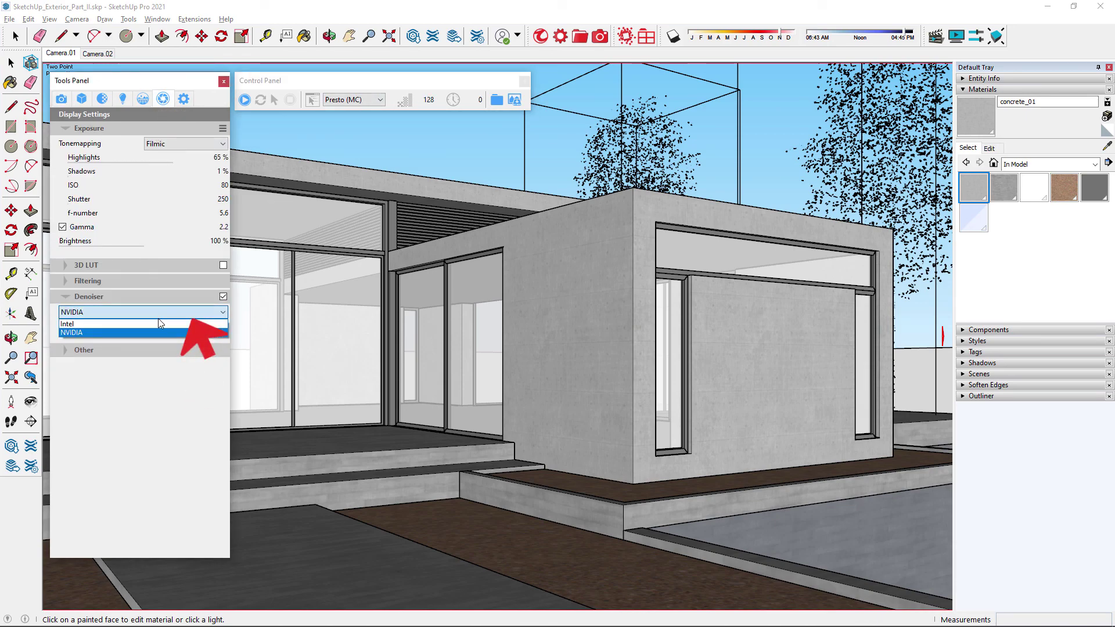
click(89, 323)
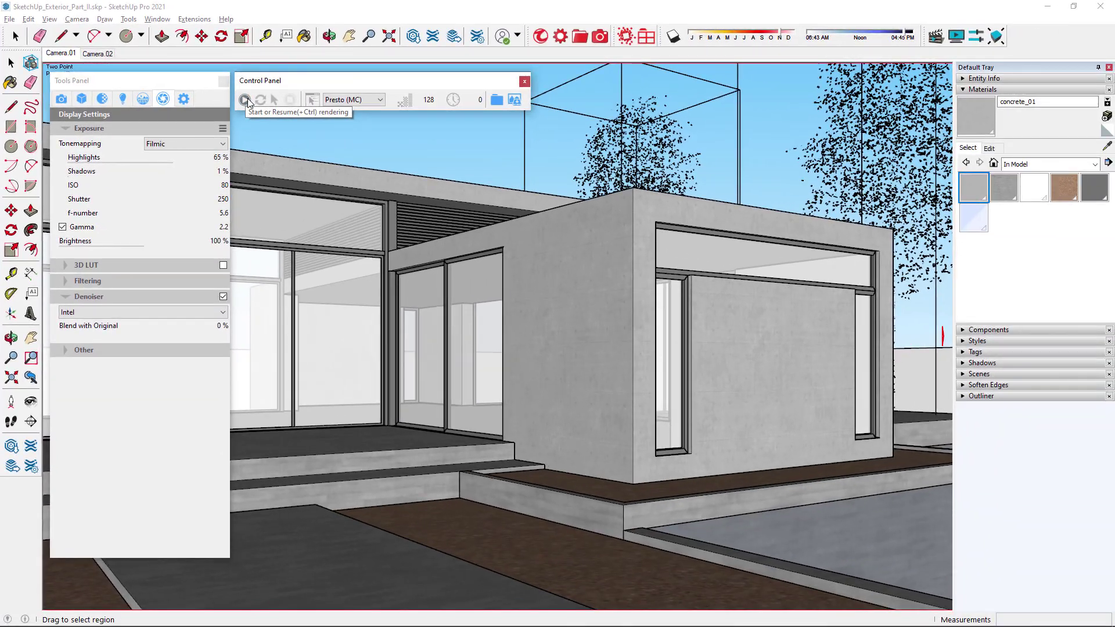
Launch the 1920×1080 production render and dock the control bar atop the Render Window.
click(366, 150)
click(223, 80)
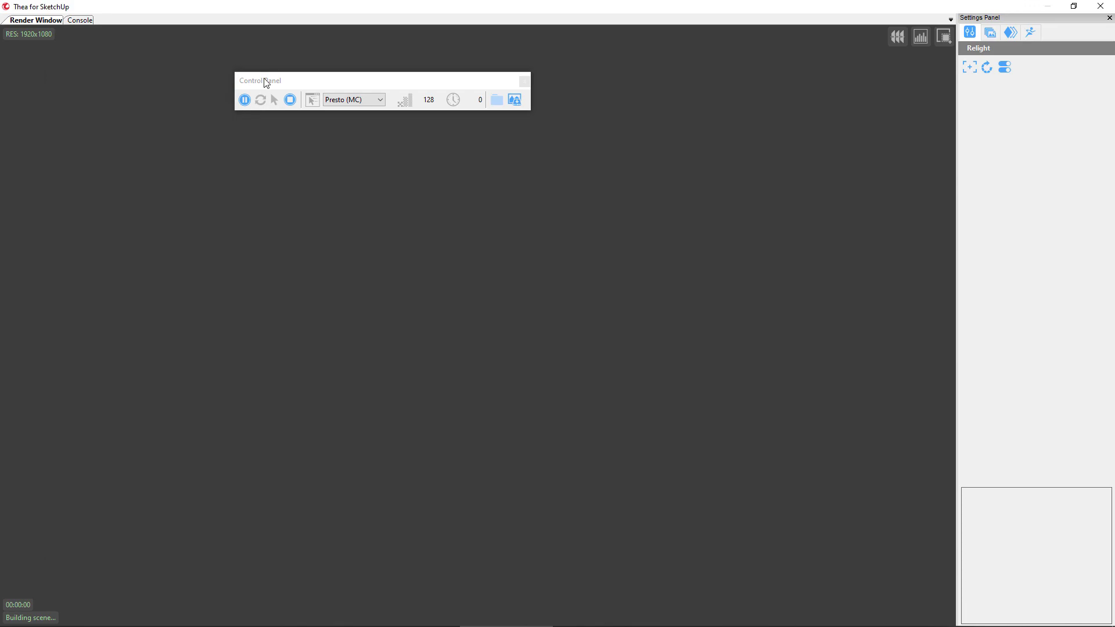
drag(270, 81, 269, 22)
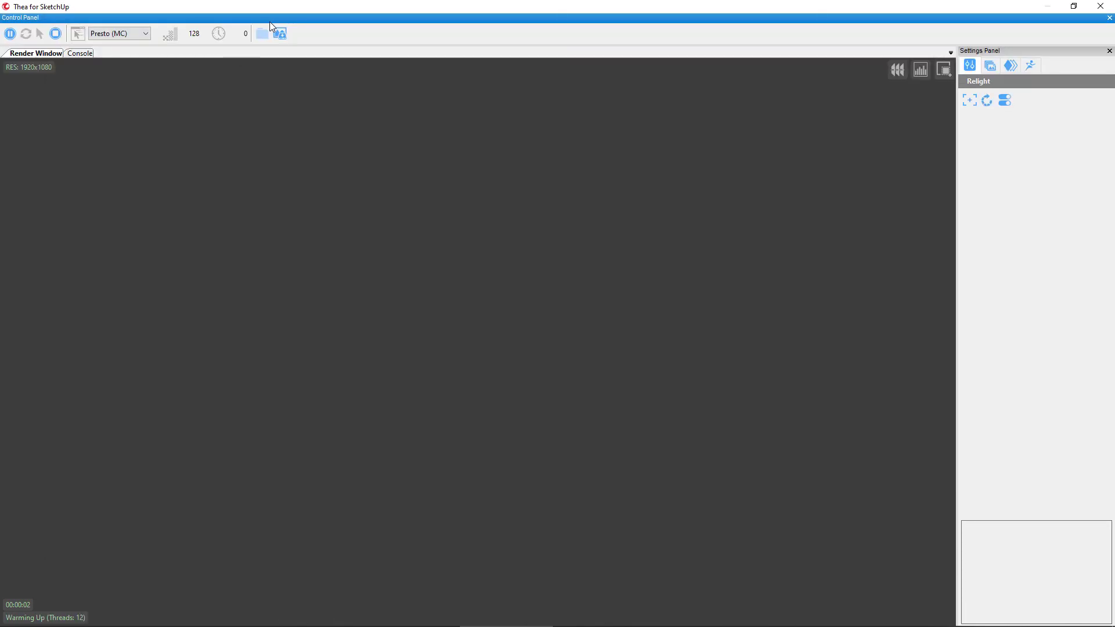